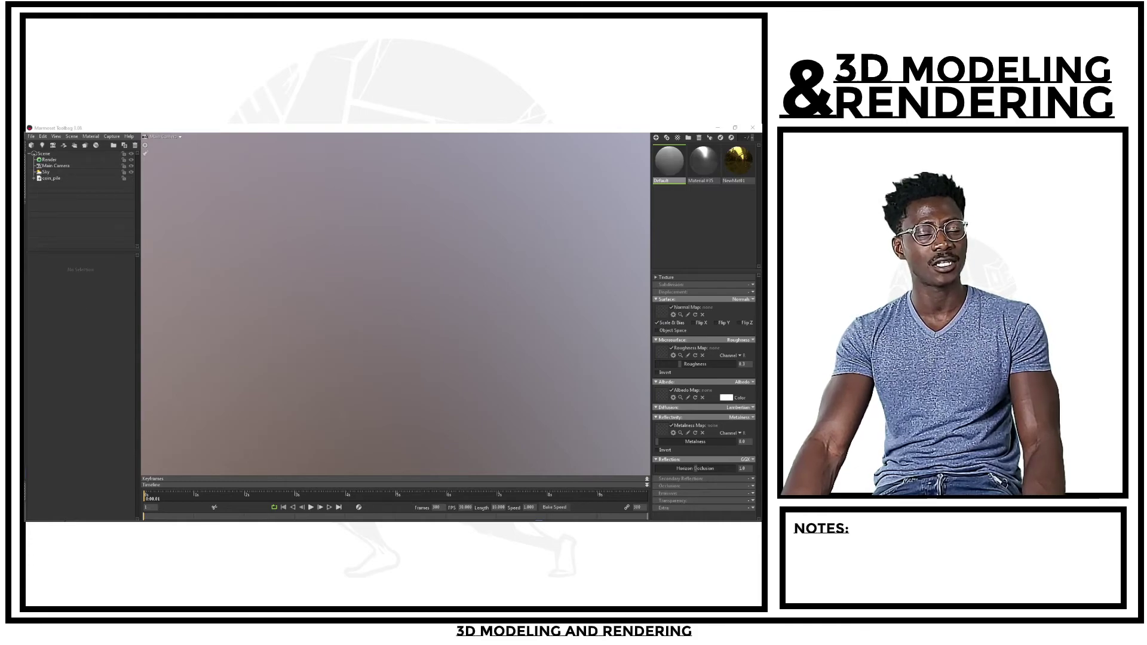
# Look over the exported coin model files in the coin_model exports folder
pyautogui.moveTo(375, 525)
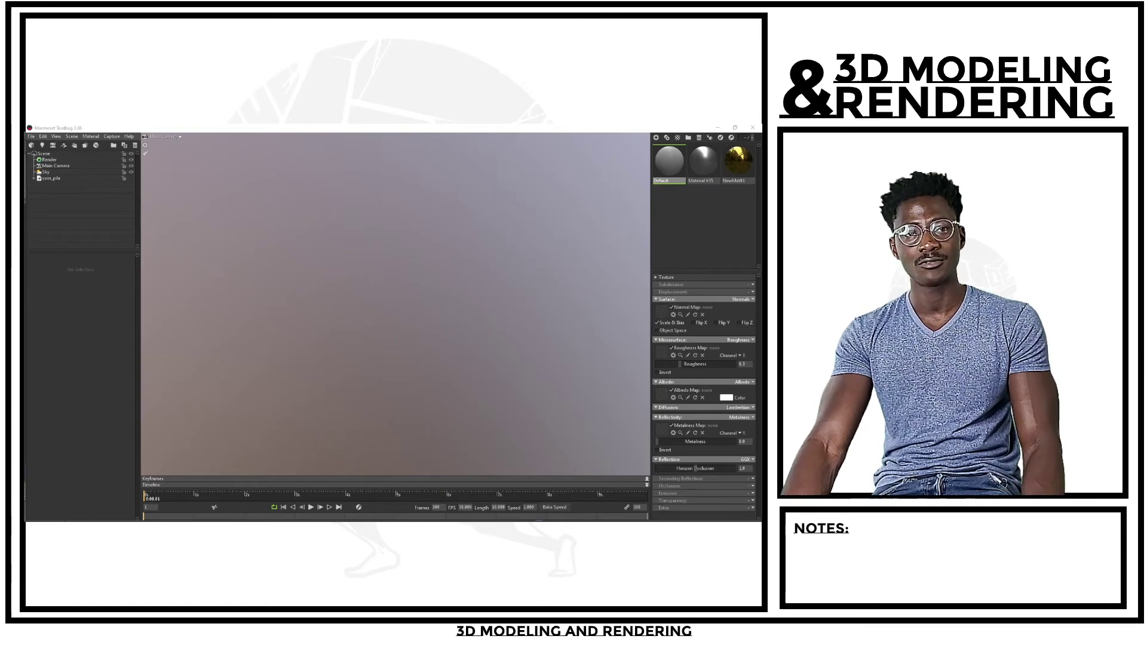
pyautogui.moveTo(761, 246); pyautogui.dragTo(400, 186)
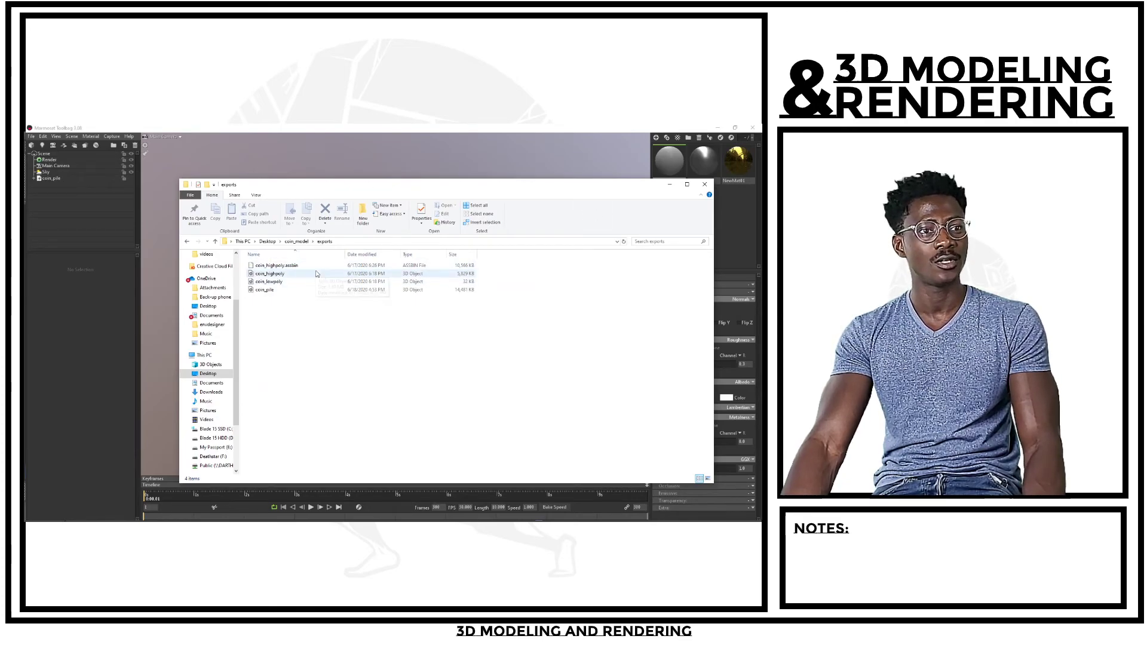
pyautogui.click(705, 187)
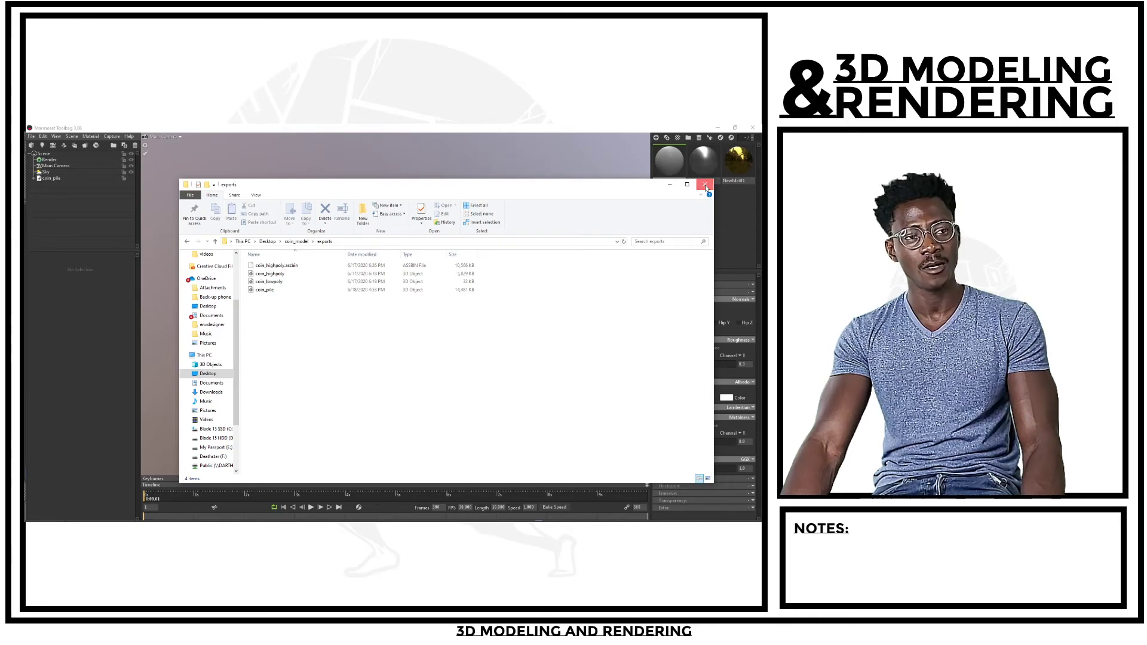
pyautogui.click(670, 186)
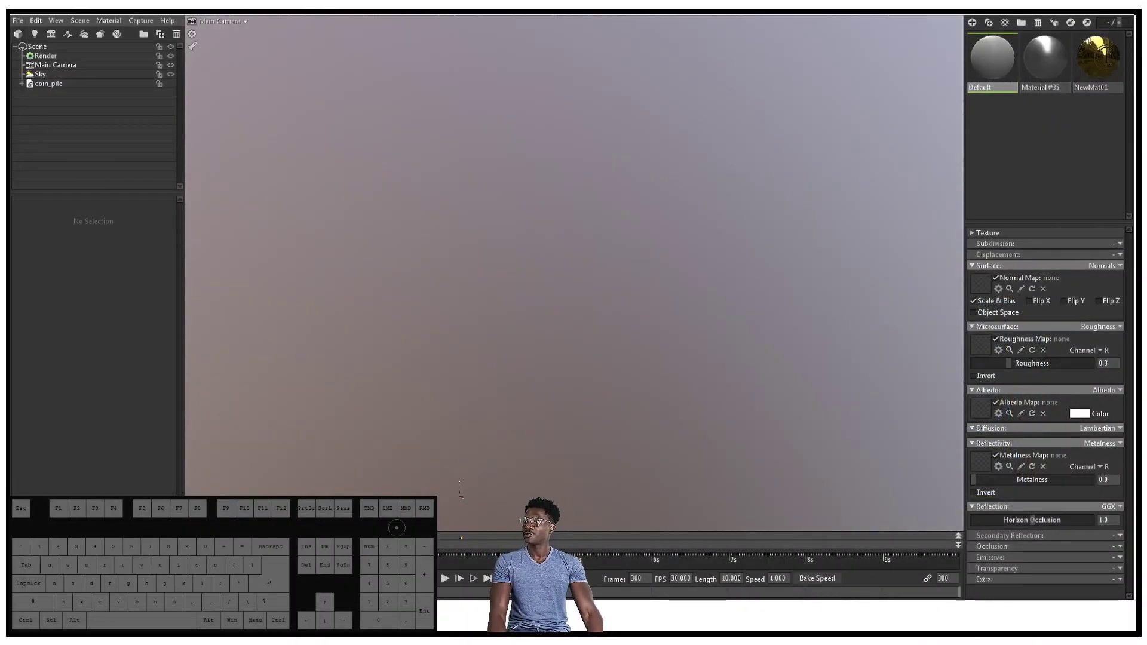
# Create a new material and name it coin_material
pyautogui.click(972, 23)
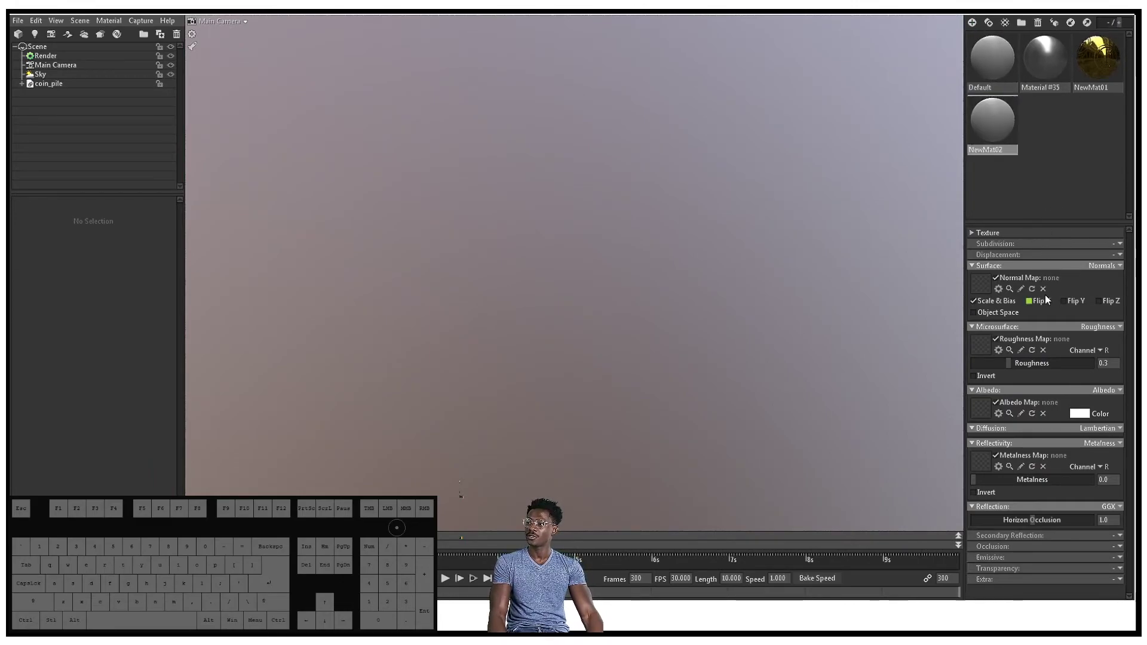
pyautogui.rightClick(984, 139)
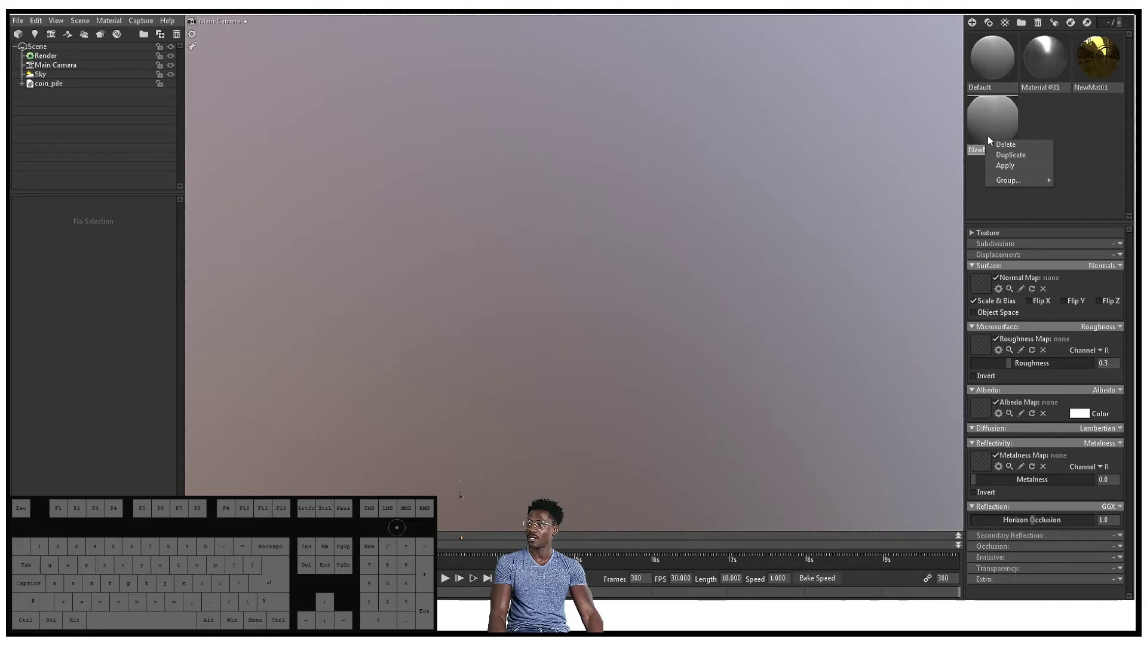
pyautogui.doubleClick(975, 149)
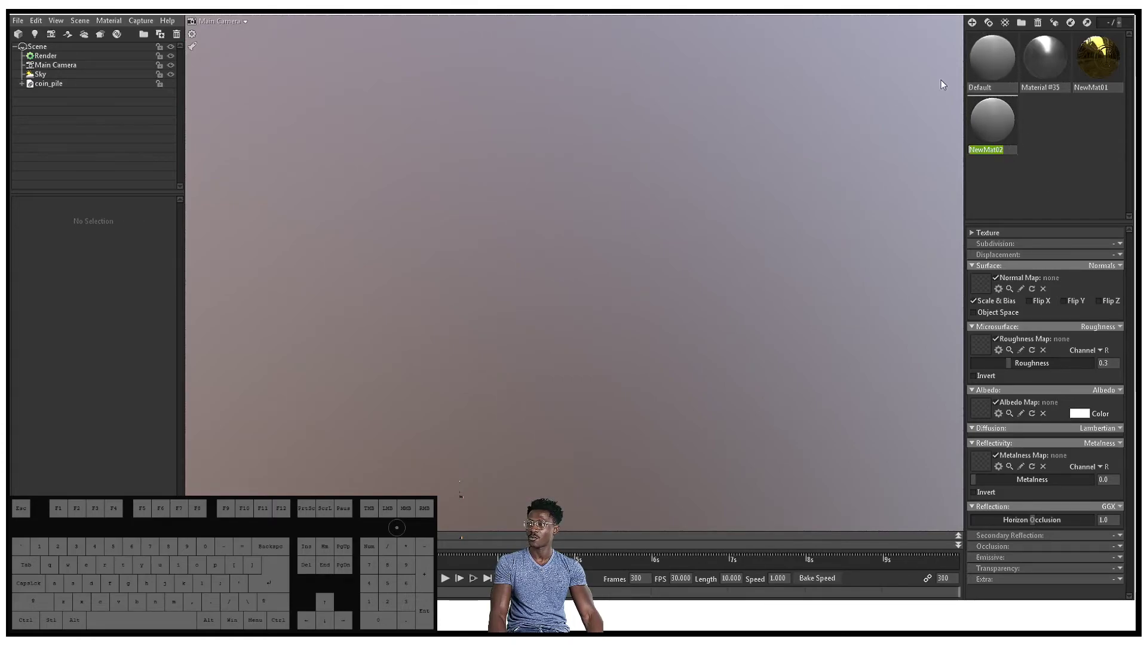
pyautogui.doubleClick(991, 150)
pyautogui.write('coin')
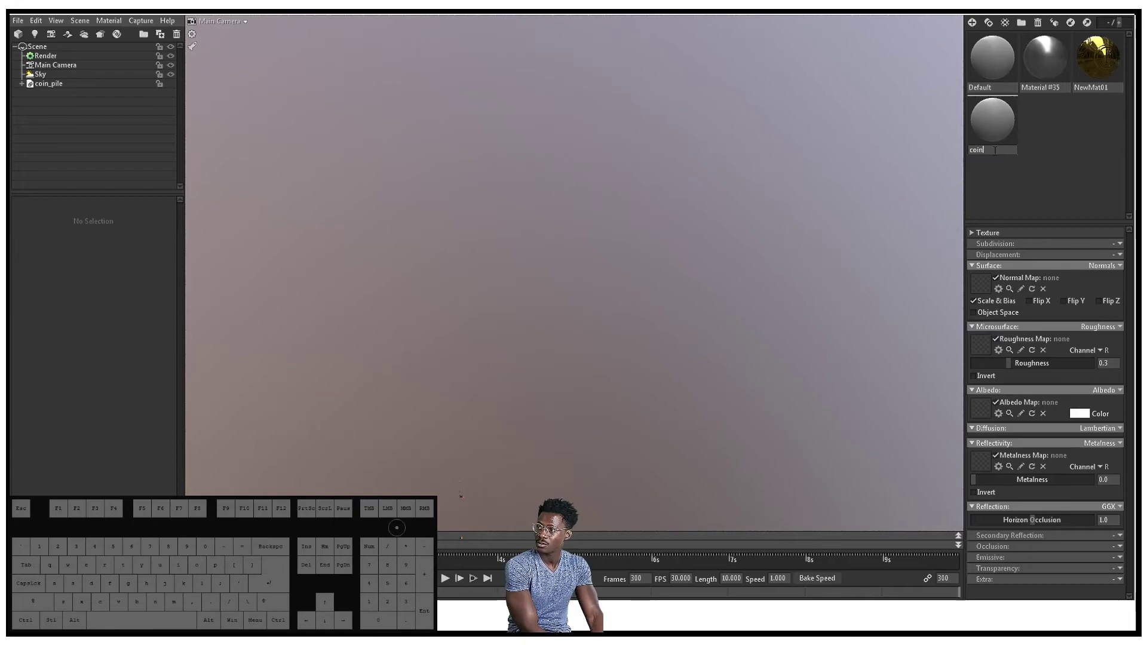
pyautogui.write('_material')
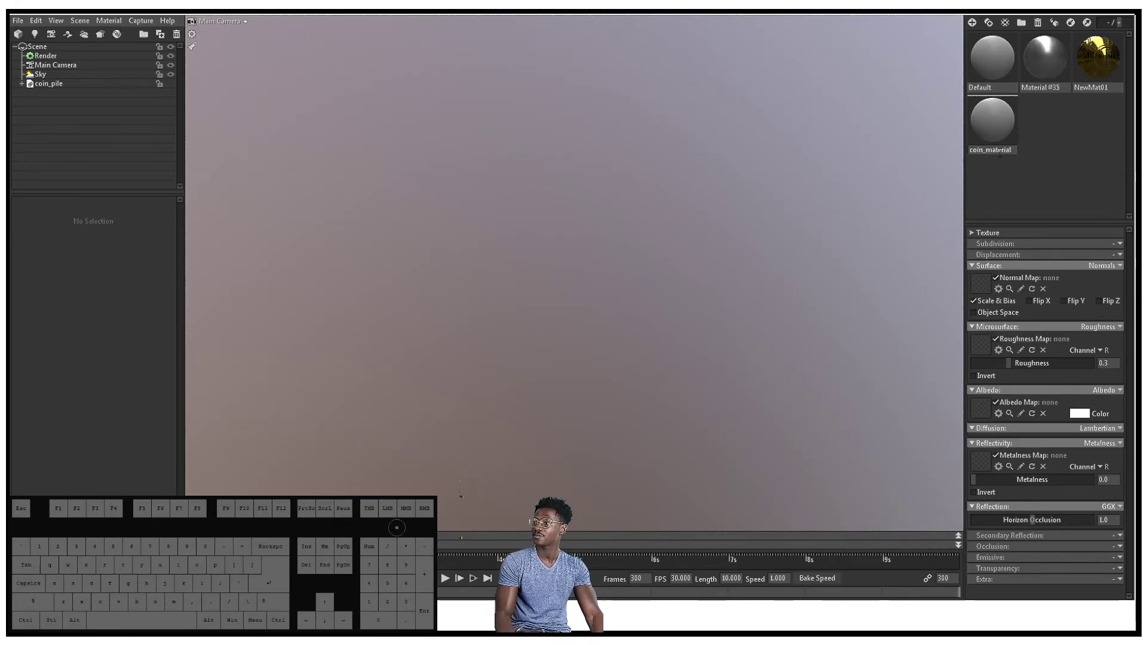
pyautogui.press('Return')
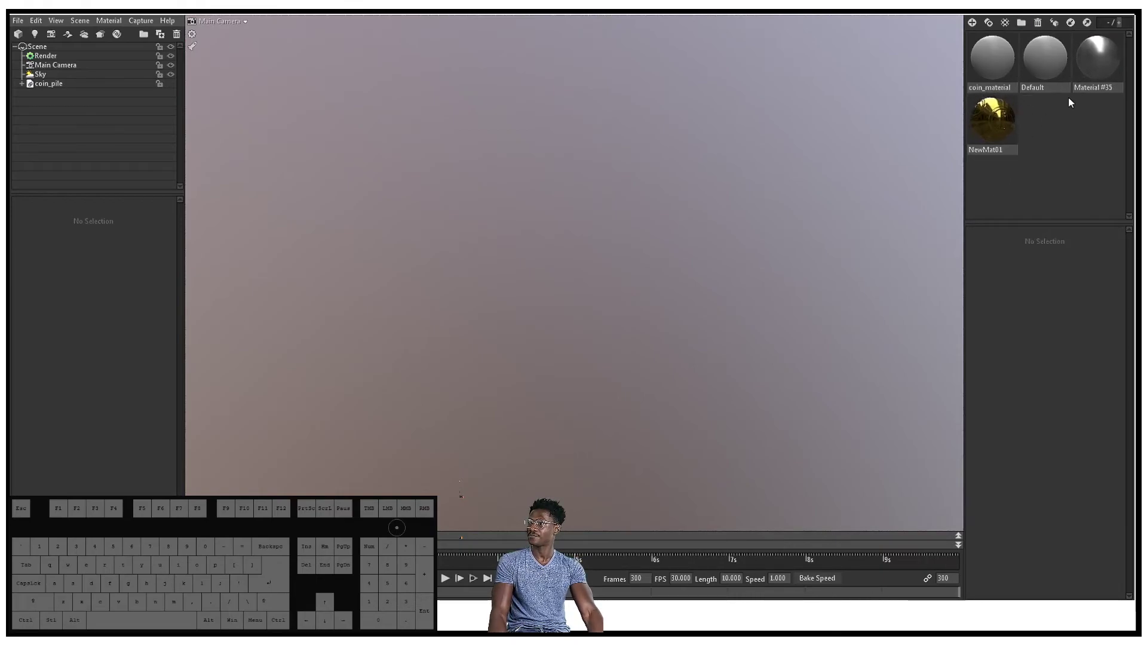
# Assign the coin_lowpoly Normal texture from the coin_model textures folder to coin_material's normal map
pyautogui.click(1094, 65)
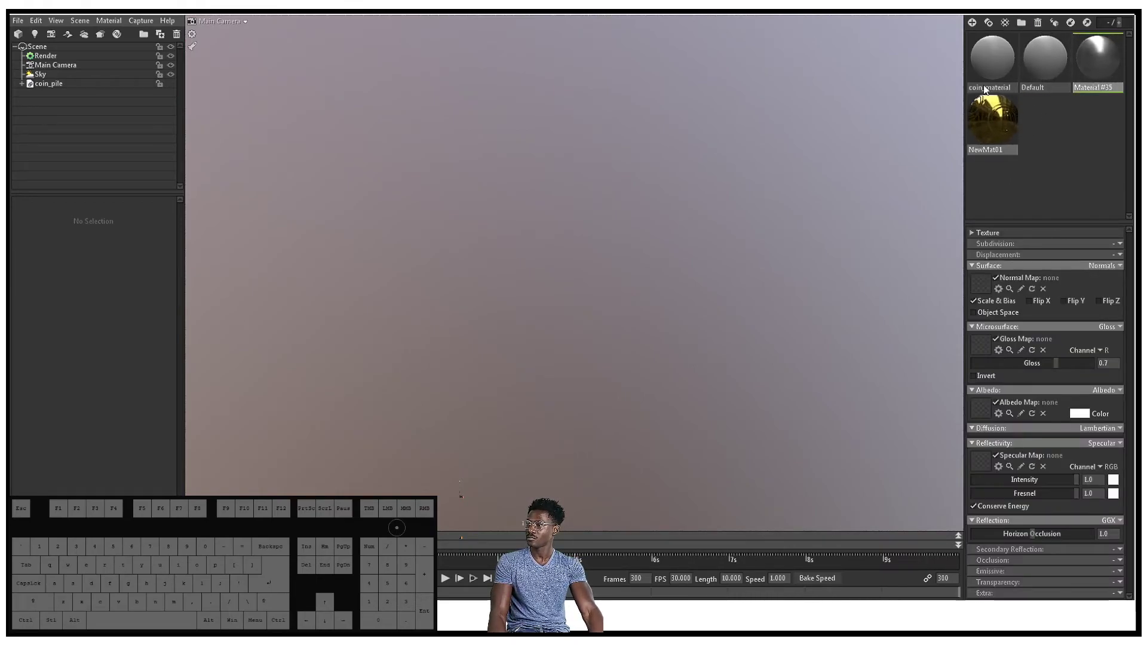
pyautogui.click(984, 62)
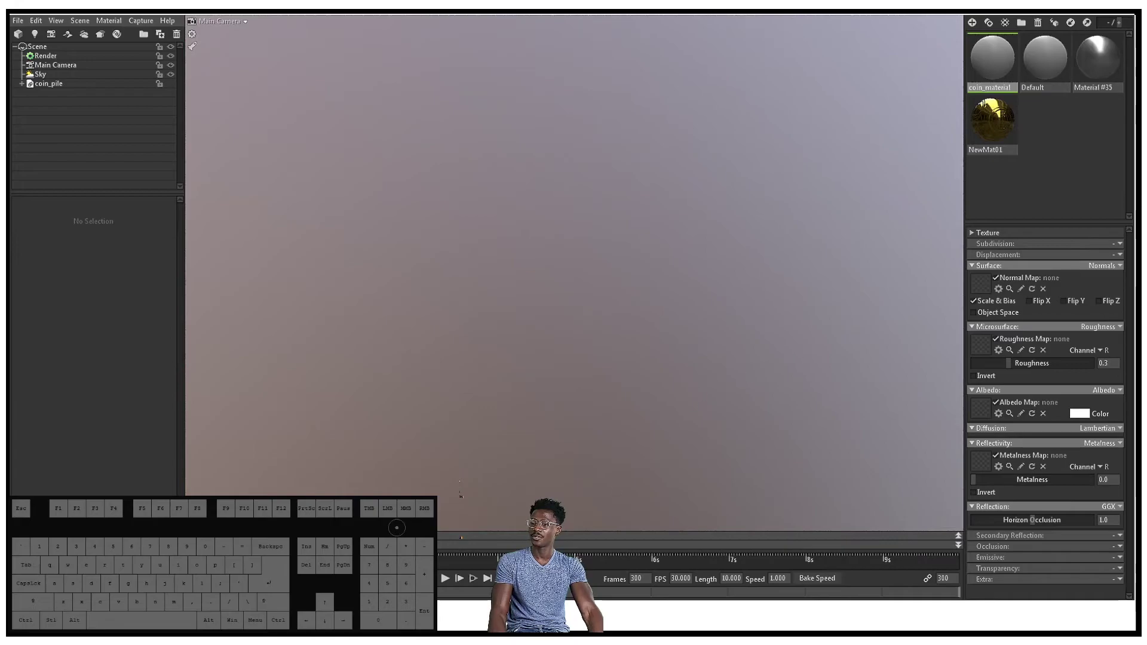
pyautogui.moveTo(453, 612)
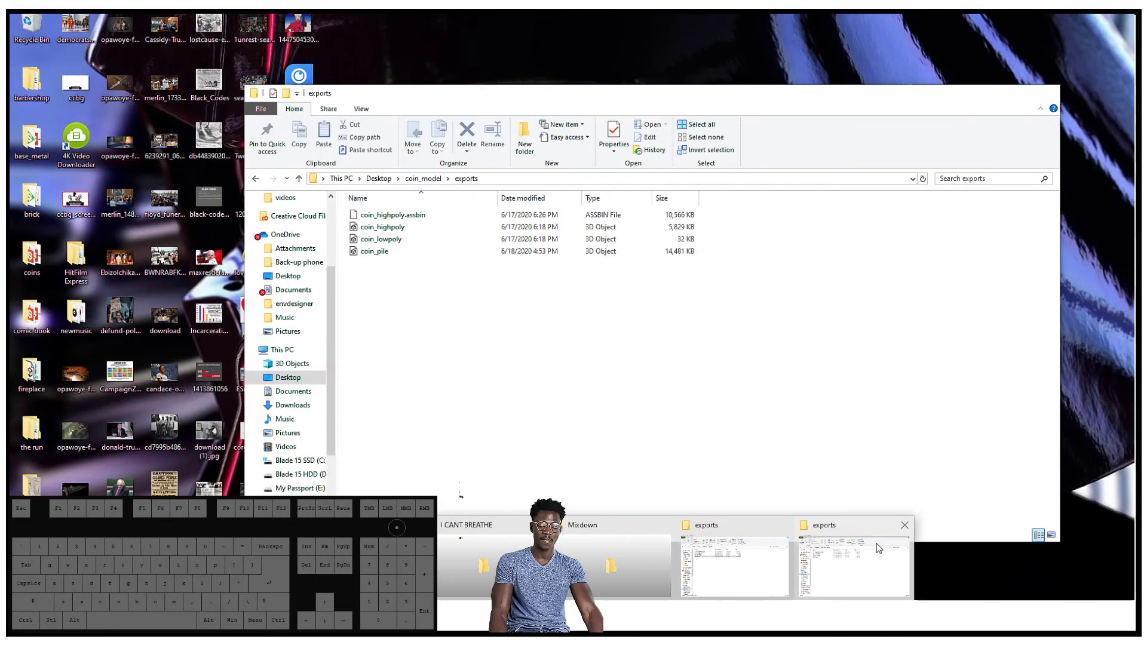
pyautogui.click(878, 547)
pyautogui.click(424, 181)
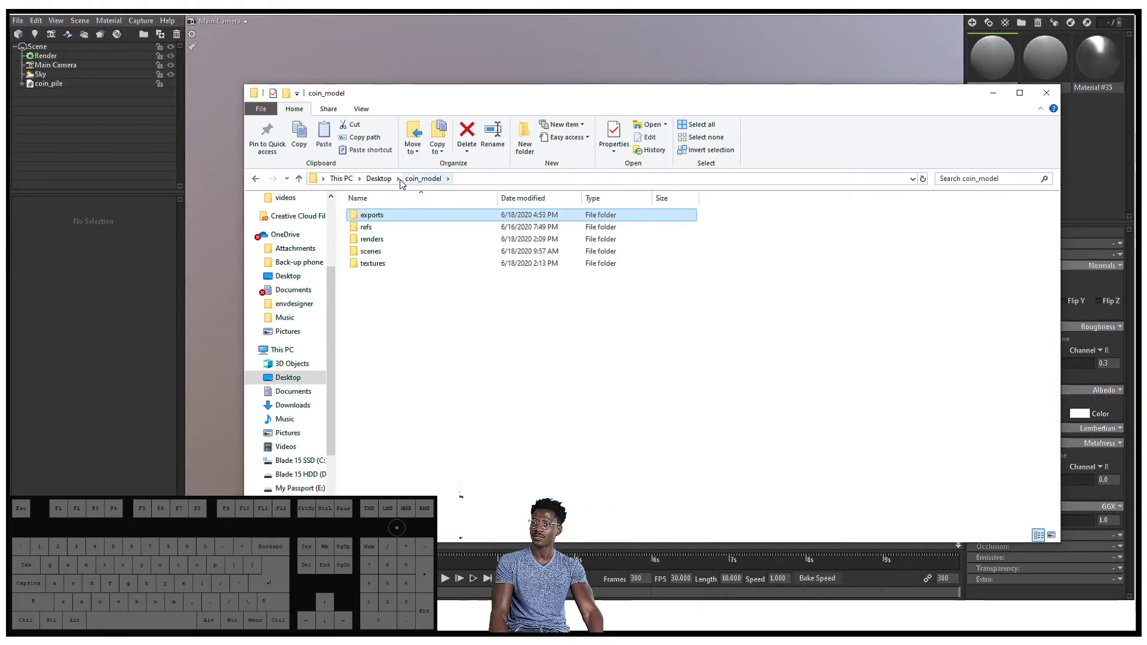
pyautogui.click(380, 265)
pyautogui.doubleClick(380, 265)
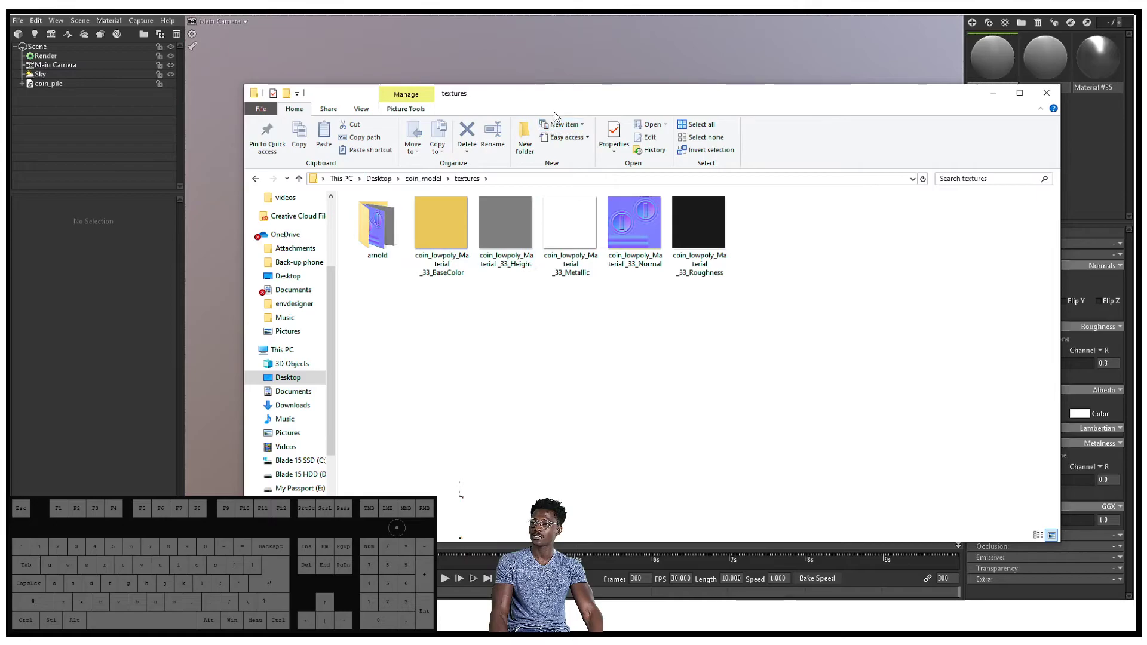
pyautogui.moveTo(556, 96); pyautogui.dragTo(325, 56)
pyautogui.click(214, 204)
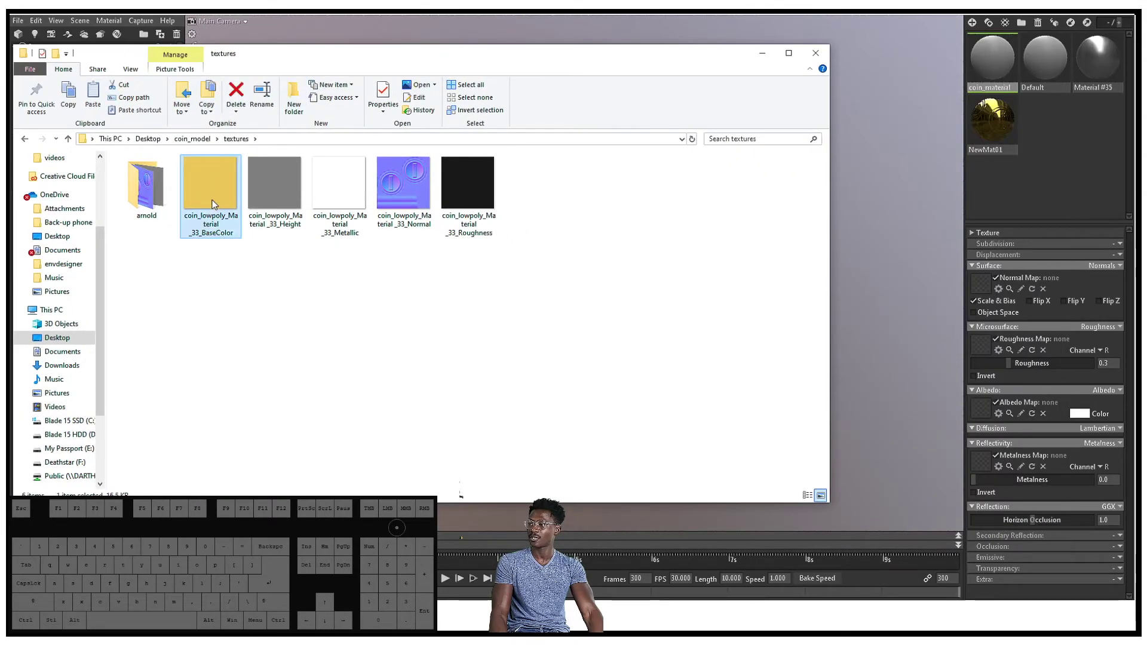
pyautogui.moveTo(395, 200); pyautogui.dragTo(996, 287)
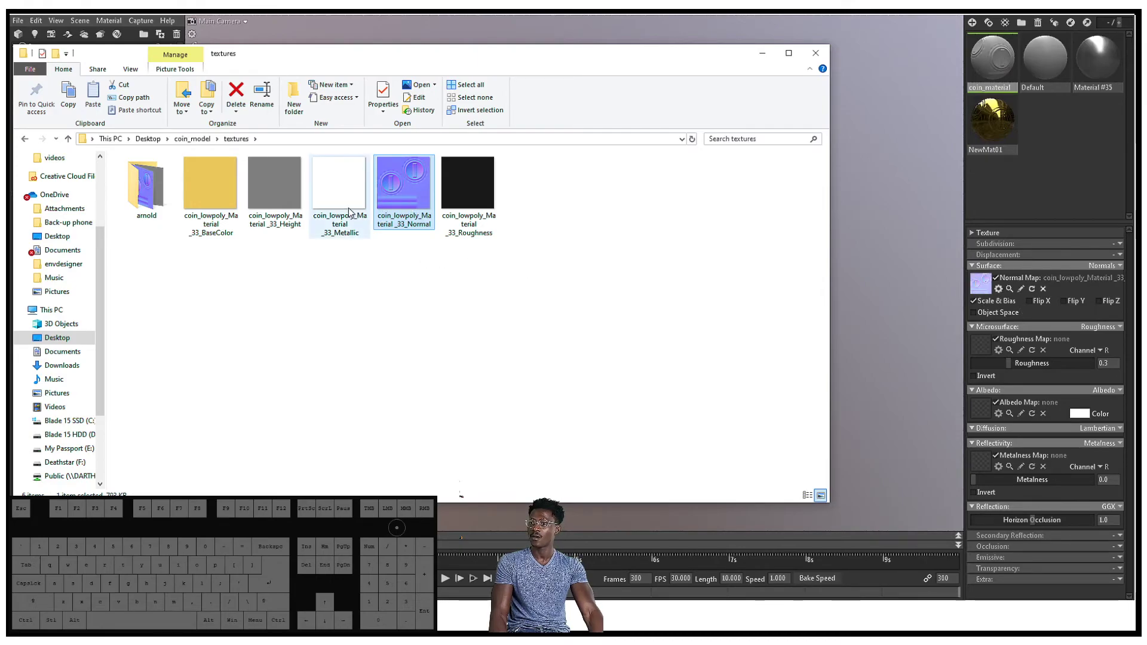
# Make the hidden coin_pile model visible in the scene
pyautogui.moveTo(361, 53); pyautogui.dragTo(454, 170)
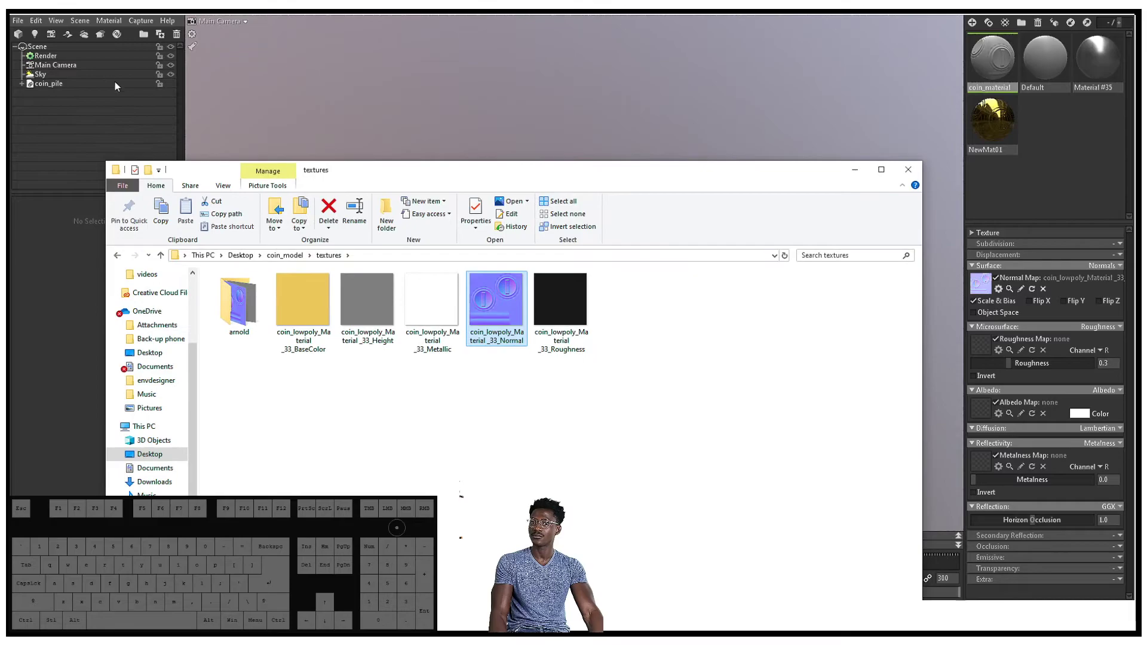
pyautogui.click(171, 83)
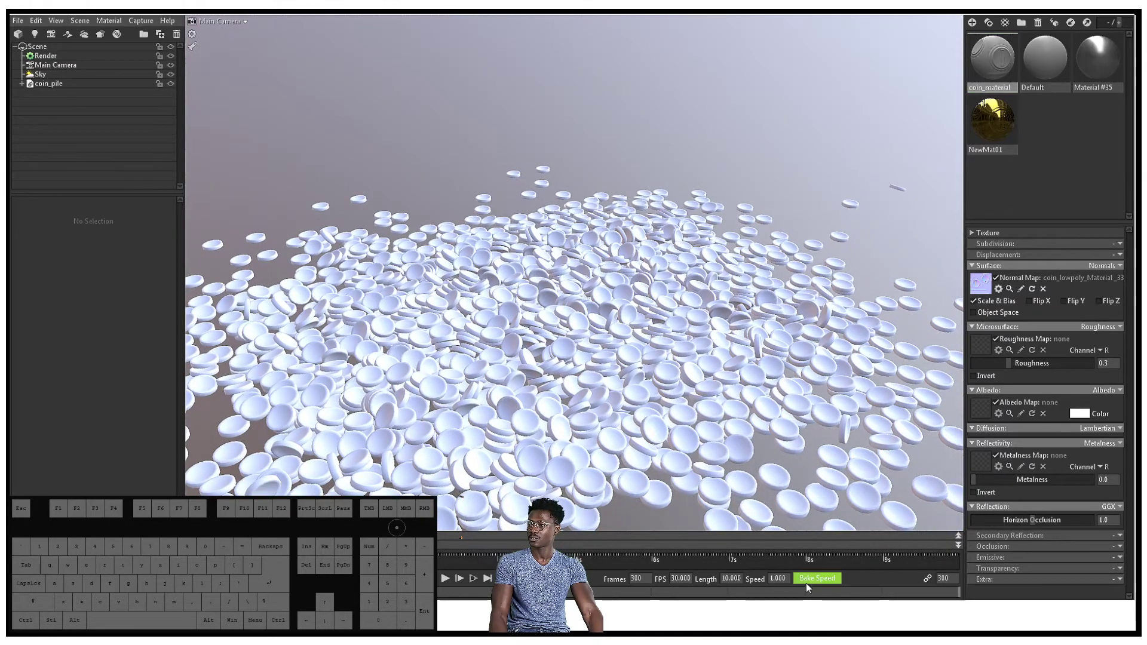
# Assign the coin_lowpoly Roughness, BaseColor and Metallic textures to coin_material's roughness, albedo and metalness maps
pyautogui.moveTo(668, 612)
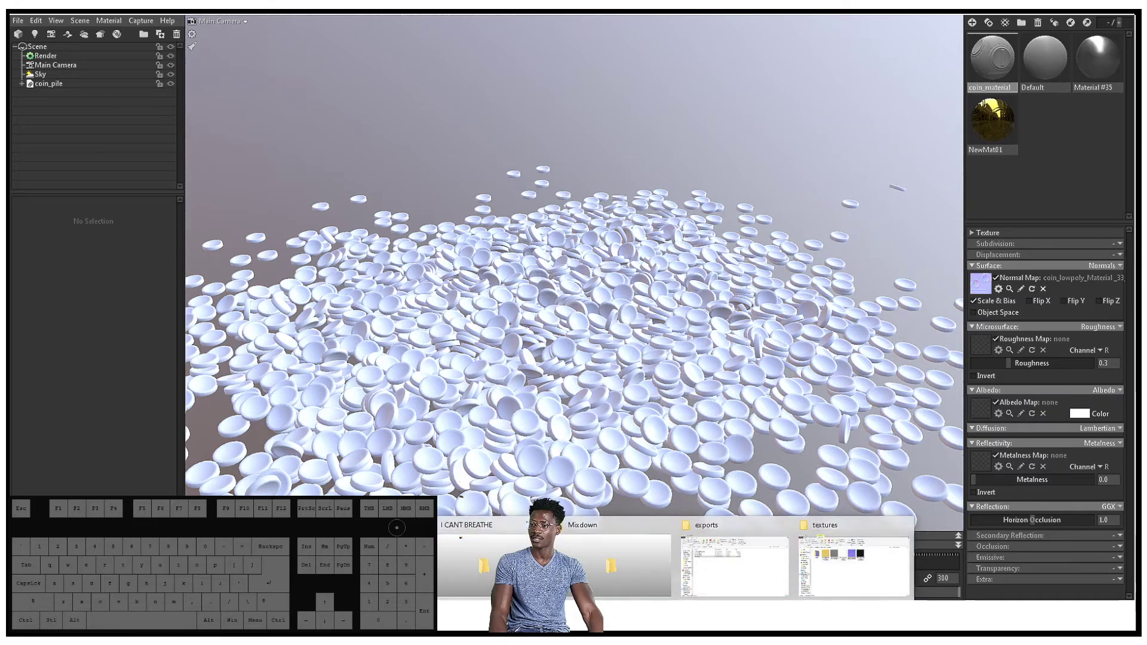
pyautogui.click(838, 554)
pyautogui.moveTo(587, 174); pyautogui.dragTo(524, 87)
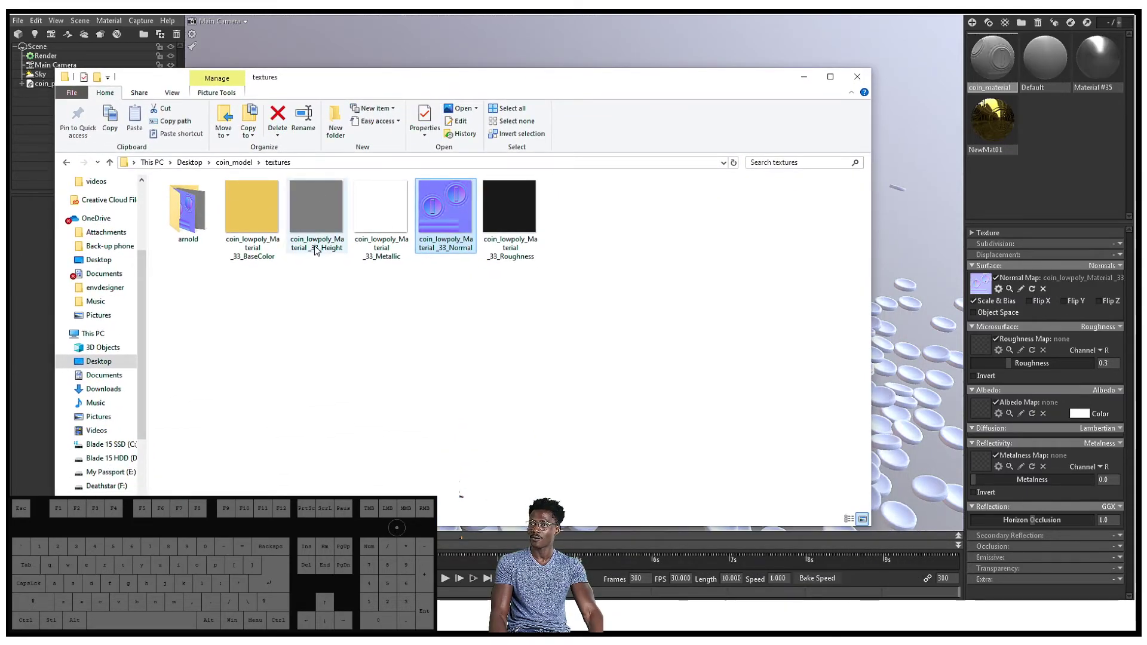
pyautogui.moveTo(509, 250); pyautogui.dragTo(981, 357)
pyautogui.moveTo(258, 218); pyautogui.dragTo(985, 408)
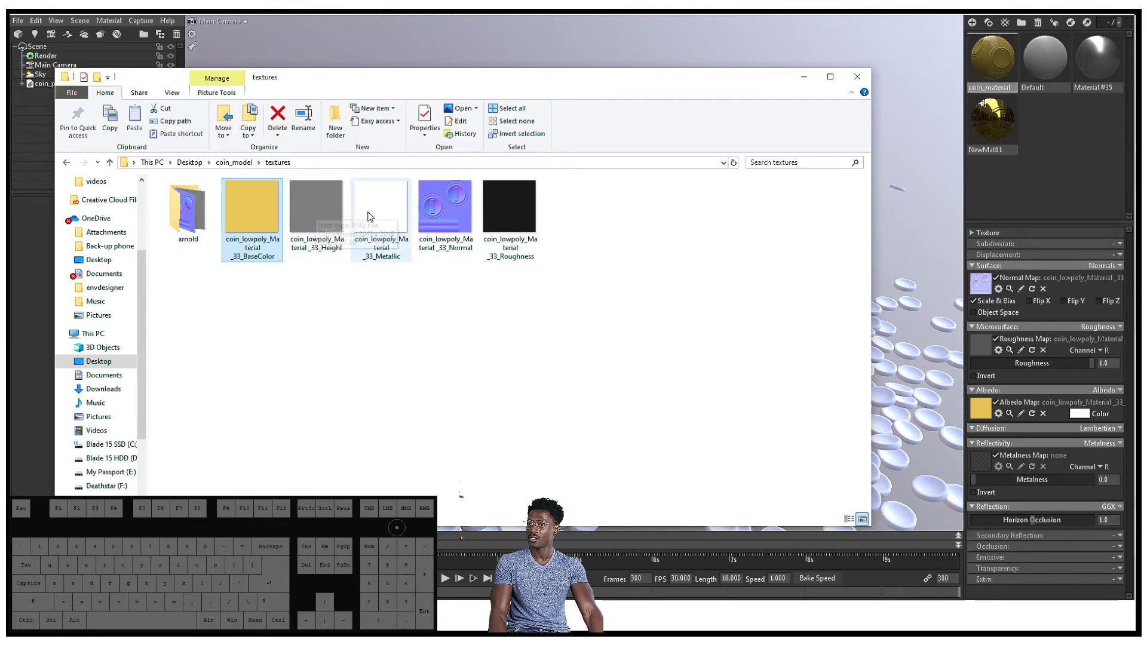
pyautogui.moveTo(380, 209); pyautogui.dragTo(978, 462)
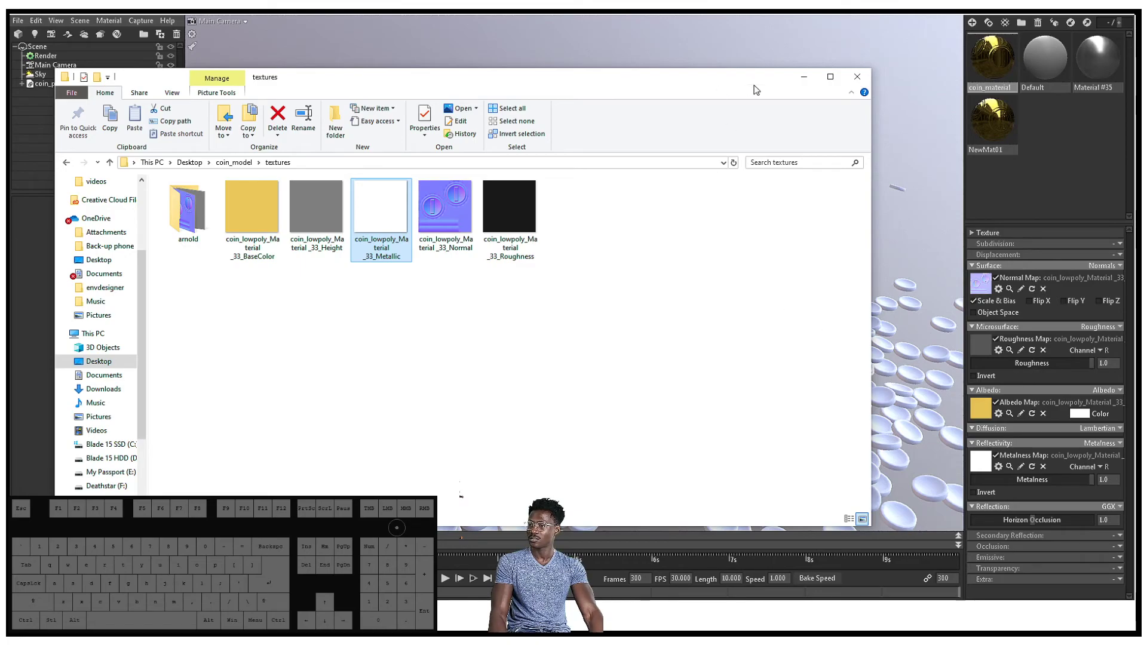
# Set coin_material's displacement to Height and assign the coin_lowpoly Height texture as its displacement map
pyautogui.moveTo(754, 88)
pyautogui.mouseDown()
pyautogui.moveTo(712, 93)
pyautogui.moveTo(751, 70)
pyautogui.moveTo(760, 92)
pyautogui.mouseUp()
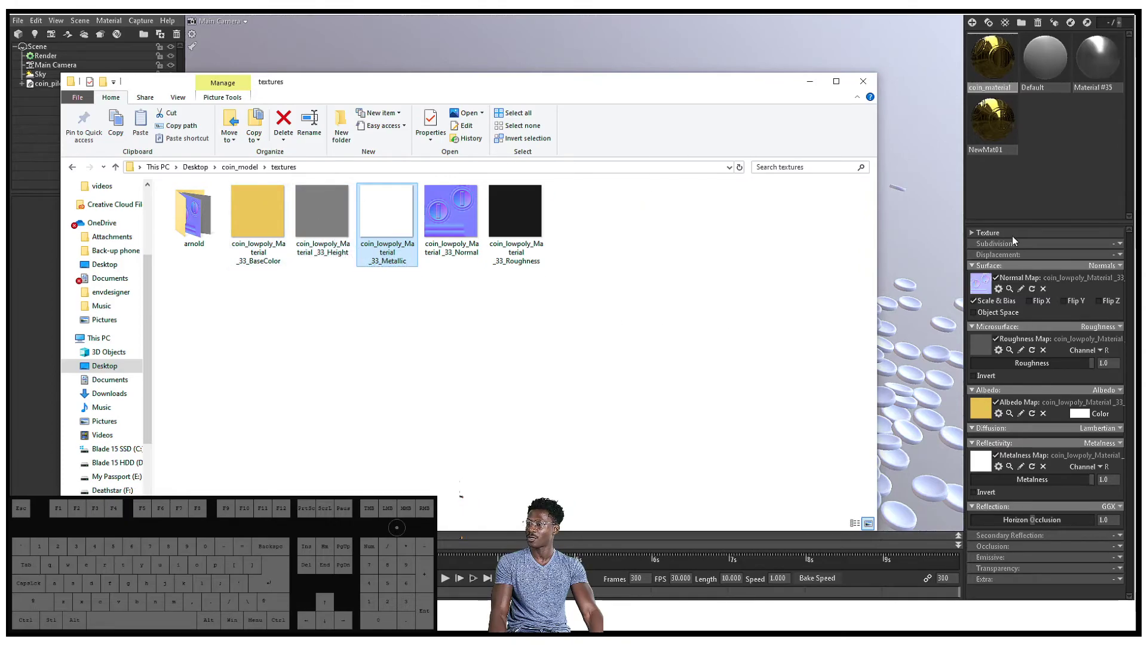
pyautogui.click(1110, 256)
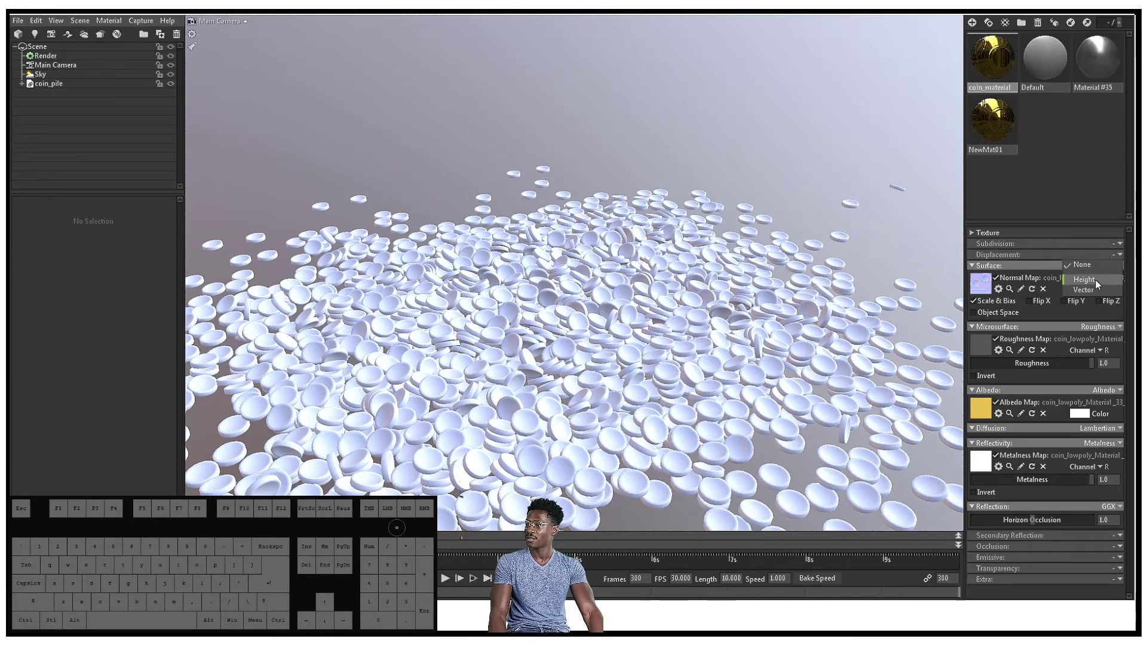
pyautogui.click(1094, 280)
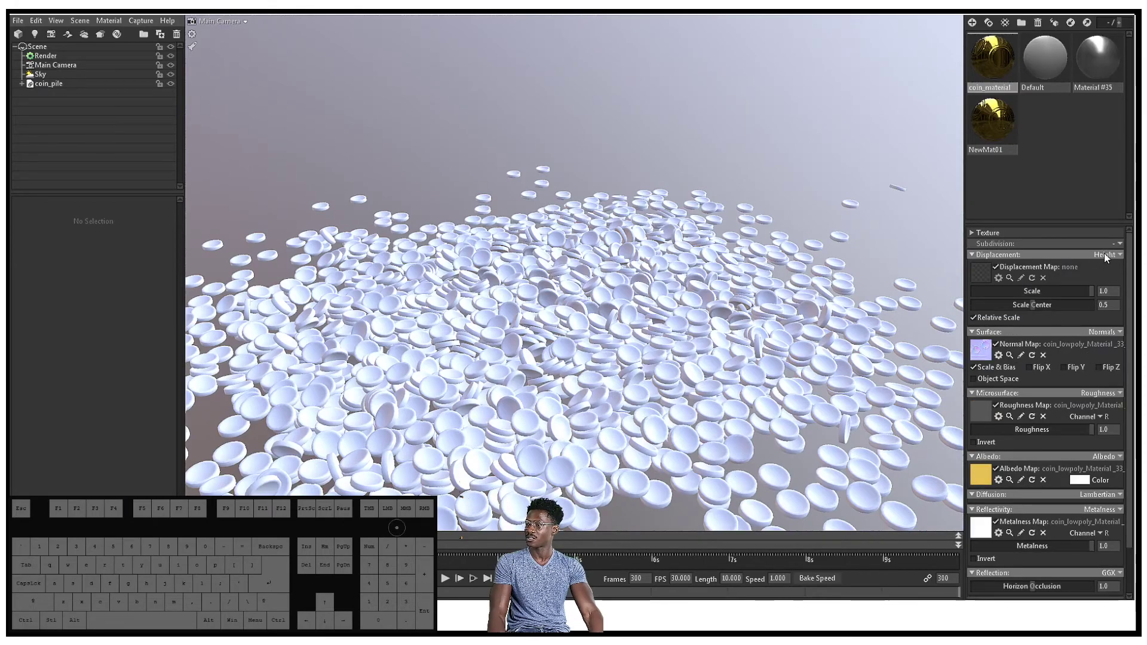
pyautogui.click(1109, 254)
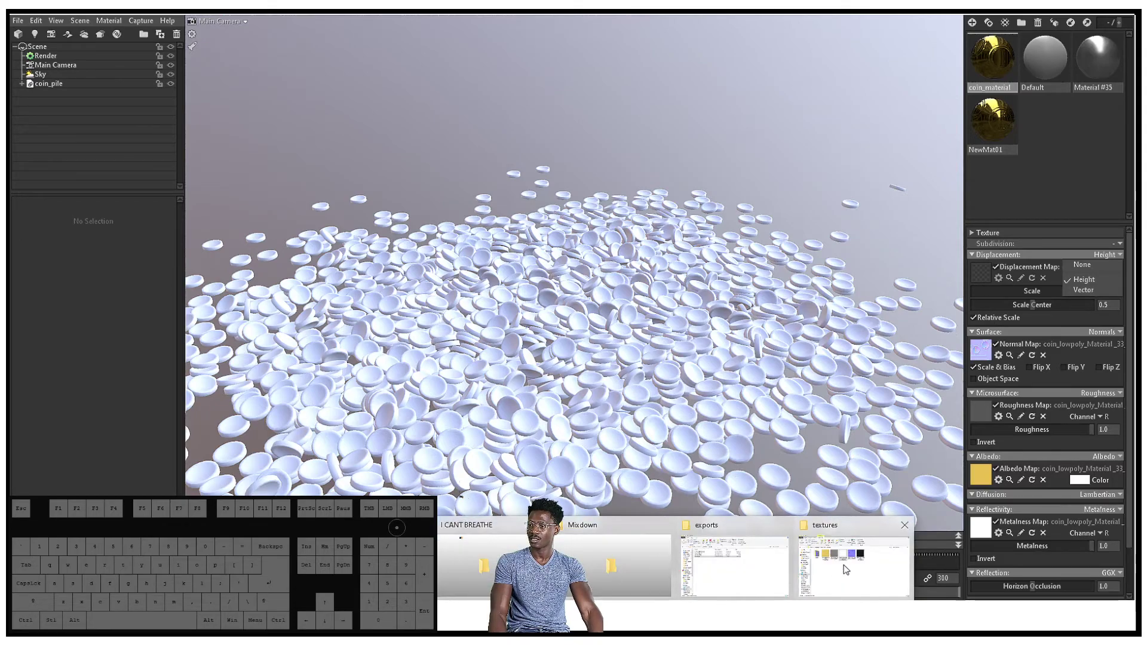
pyautogui.click(838, 569)
pyautogui.moveTo(329, 237); pyautogui.dragTo(987, 272)
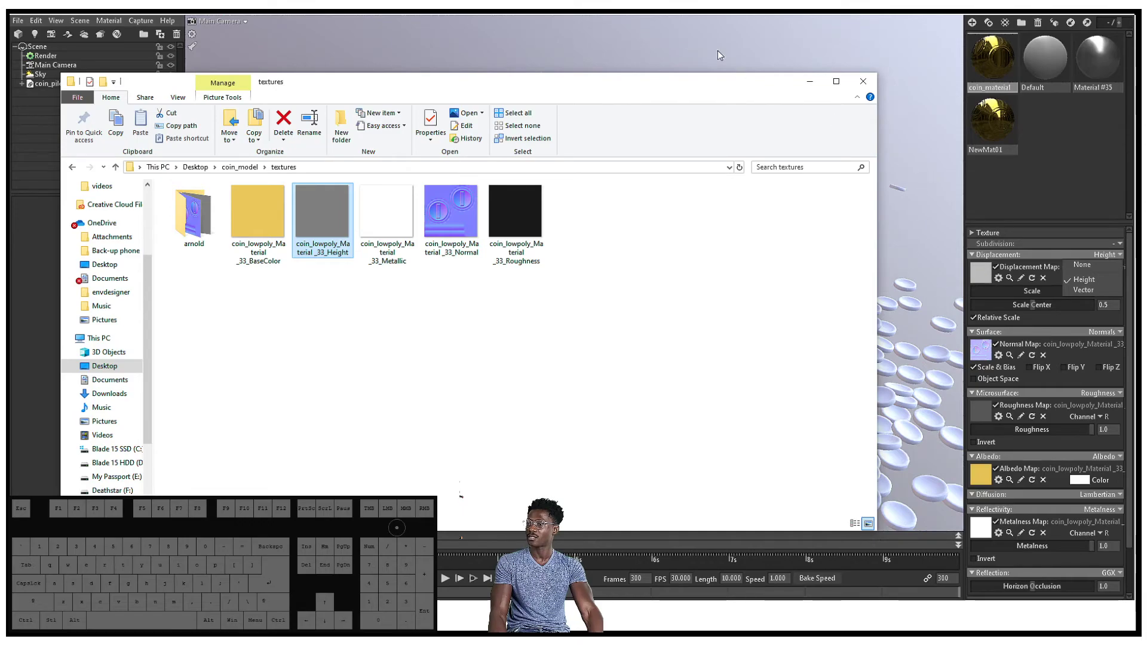
pyautogui.click(803, 81)
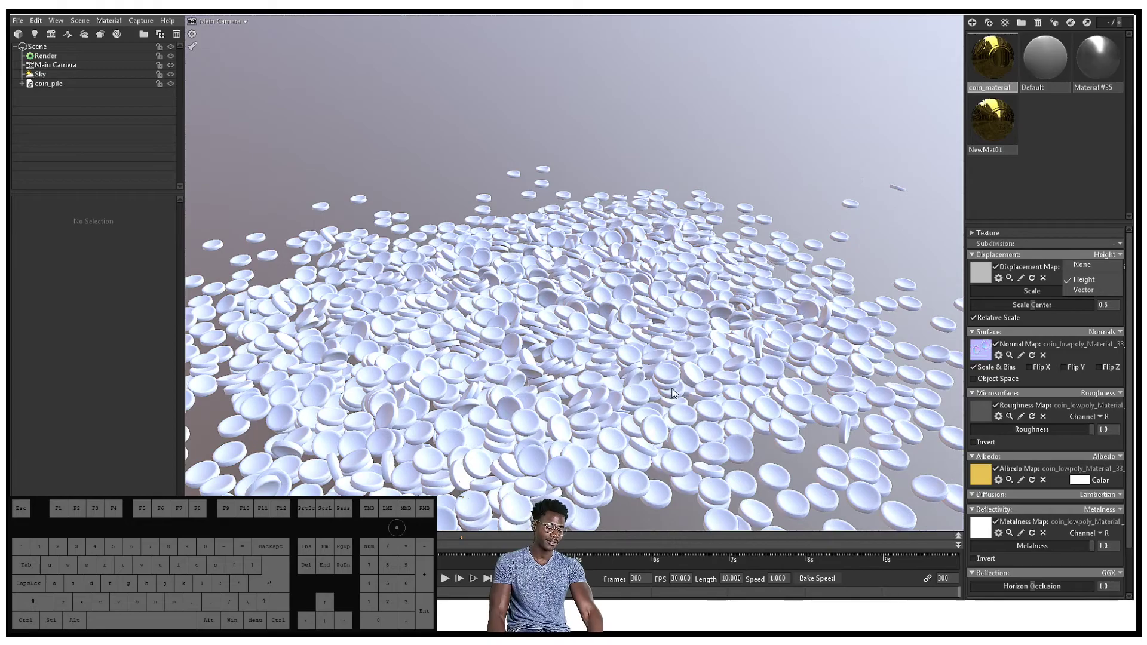
# Apply coin_material to the coin_pile model
pyautogui.moveTo(651, 318); pyautogui.dragTo(368, 186)
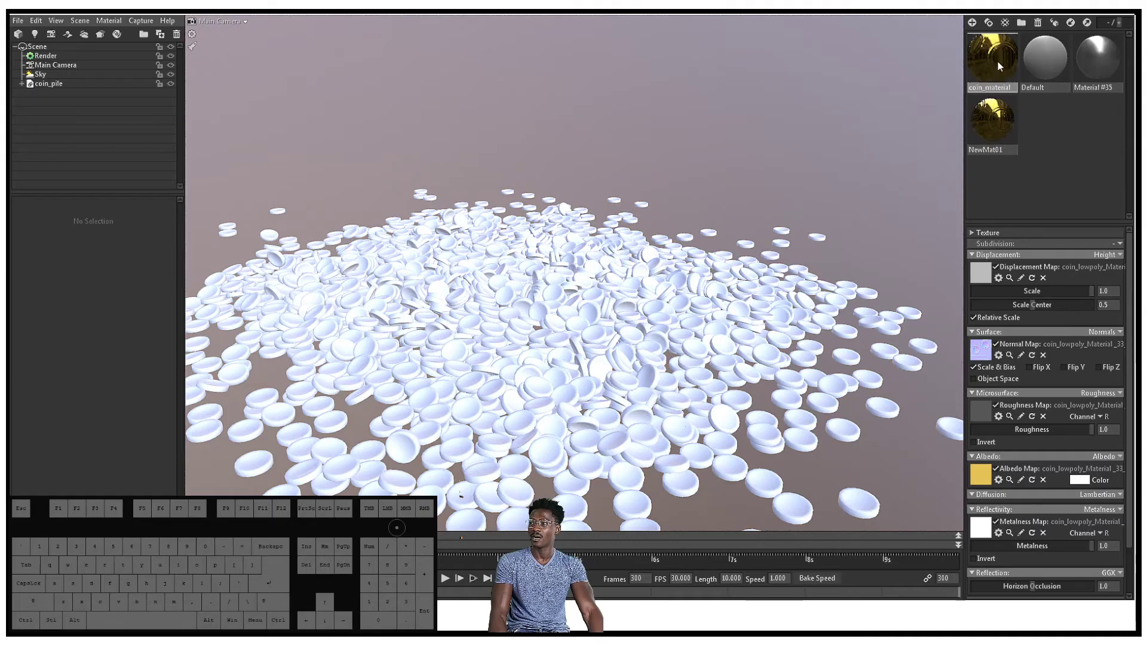
pyautogui.moveTo(994, 63); pyautogui.dragTo(60, 91)
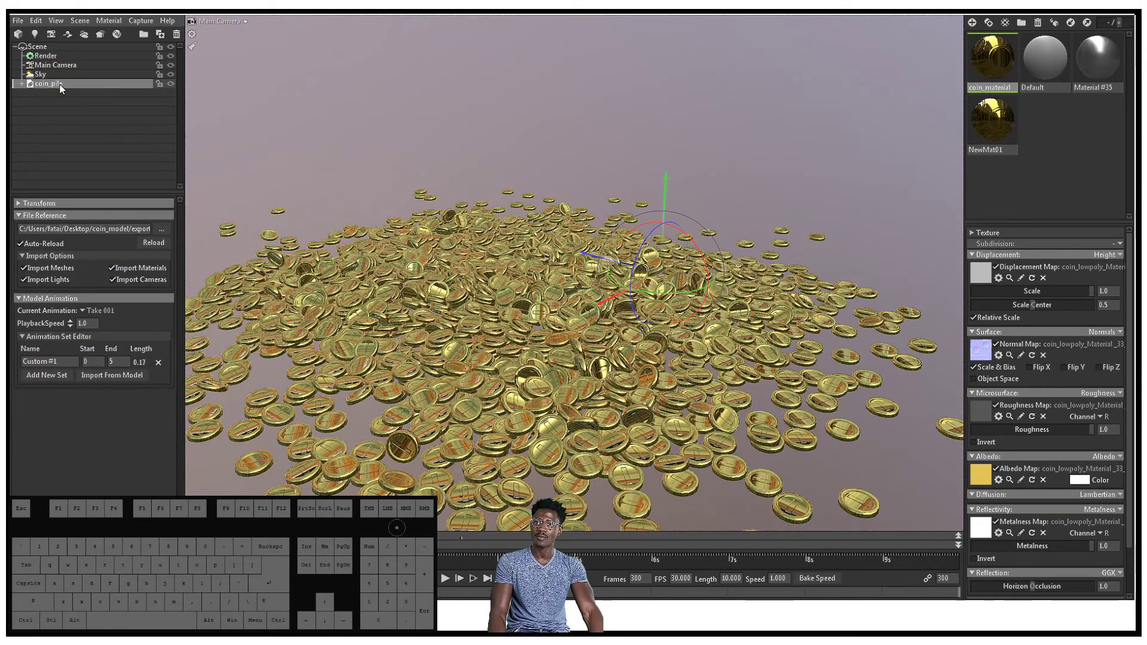
# Enable Flip Y on coin_material's normal map and inspect the shading across the coin pile
pyautogui.moveTo(632, 199); pyautogui.dragTo(527, 297)
pyautogui.scroll(3, 527, 296)
pyautogui.scroll(10, 527, 296)
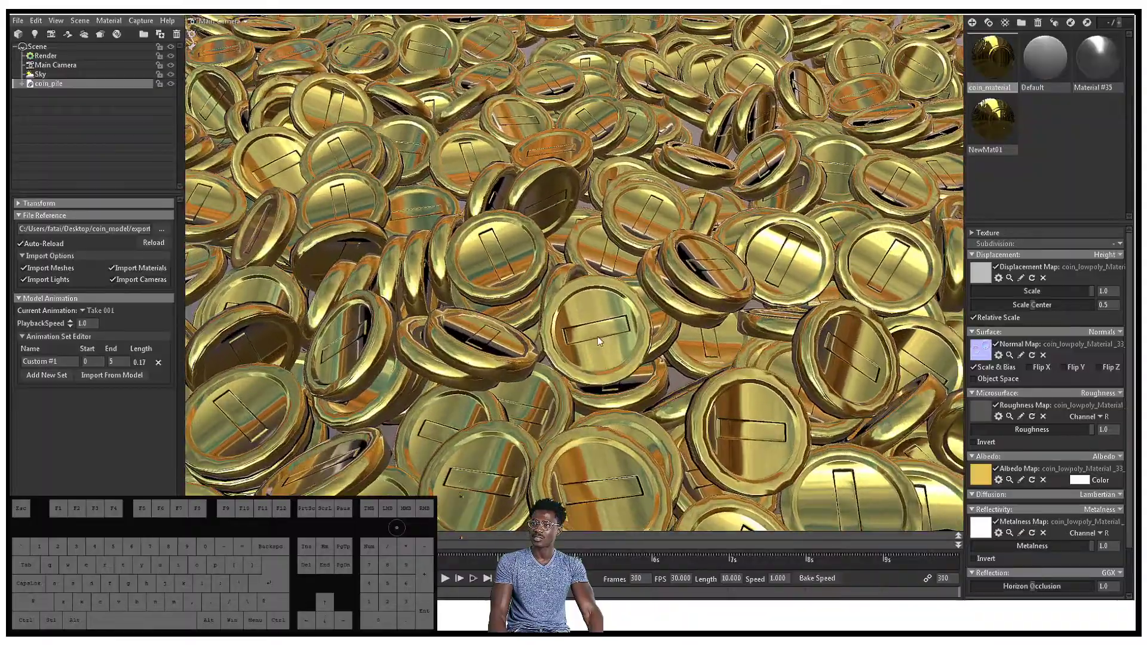
pyautogui.moveTo(598, 336); pyautogui.dragTo(625, 358)
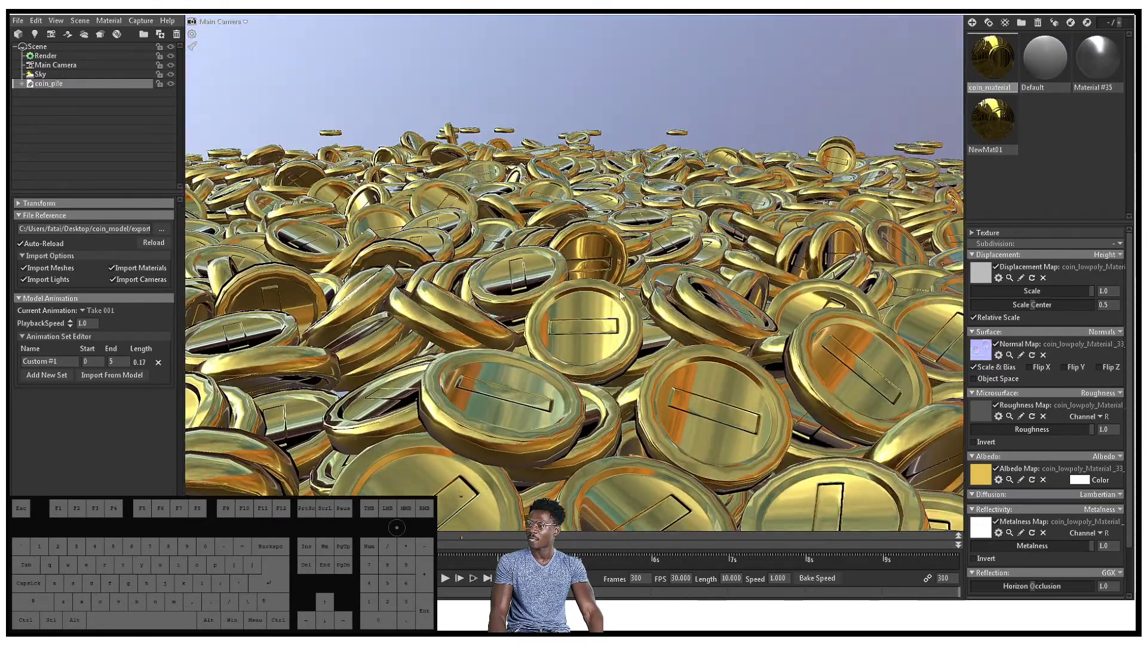
pyautogui.click(1064, 368)
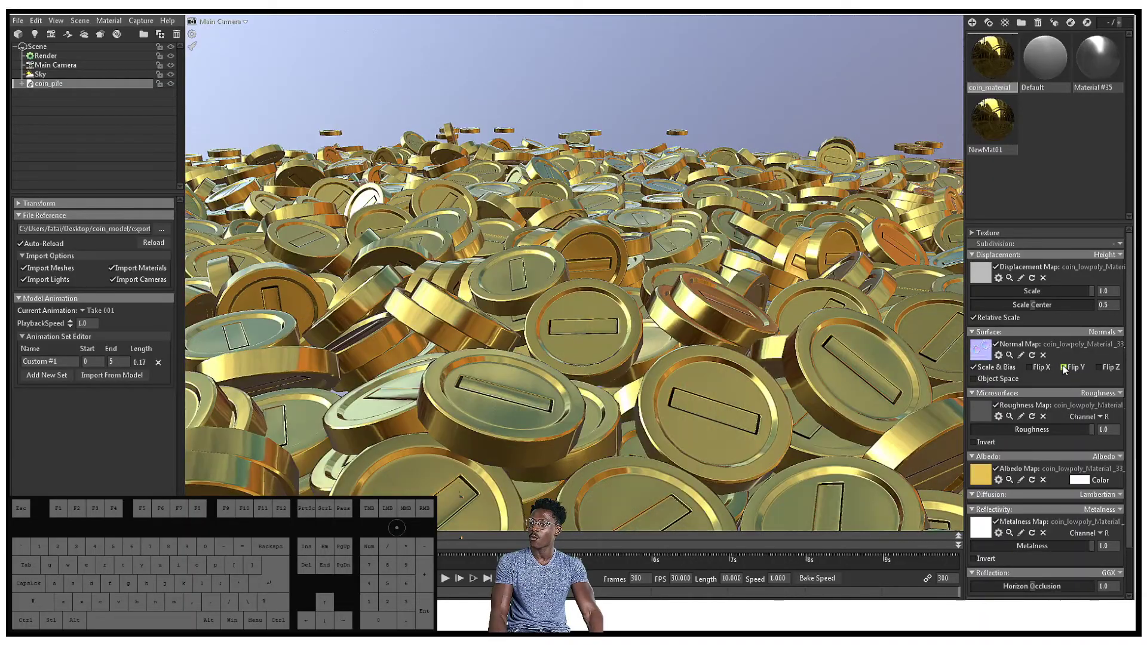
pyautogui.moveTo(560, 336)
pyautogui.mouseDown()
pyautogui.moveTo(540, 353)
pyautogui.moveTo(606, 305)
pyautogui.moveTo(536, 314)
pyautogui.moveTo(826, 295)
pyautogui.moveTo(528, 302)
pyautogui.moveTo(440, 316)
pyautogui.moveTo(642, 320)
pyautogui.moveTo(575, 328)
pyautogui.moveTo(641, 332)
pyautogui.moveTo(500, 324)
pyautogui.moveTo(850, 314)
pyautogui.mouseUp()
pyautogui.moveTo(1018, 310); pyautogui.dragTo(705, 341)
pyautogui.scroll(-8, 672, 299)
pyautogui.scroll(3, 790, 348)
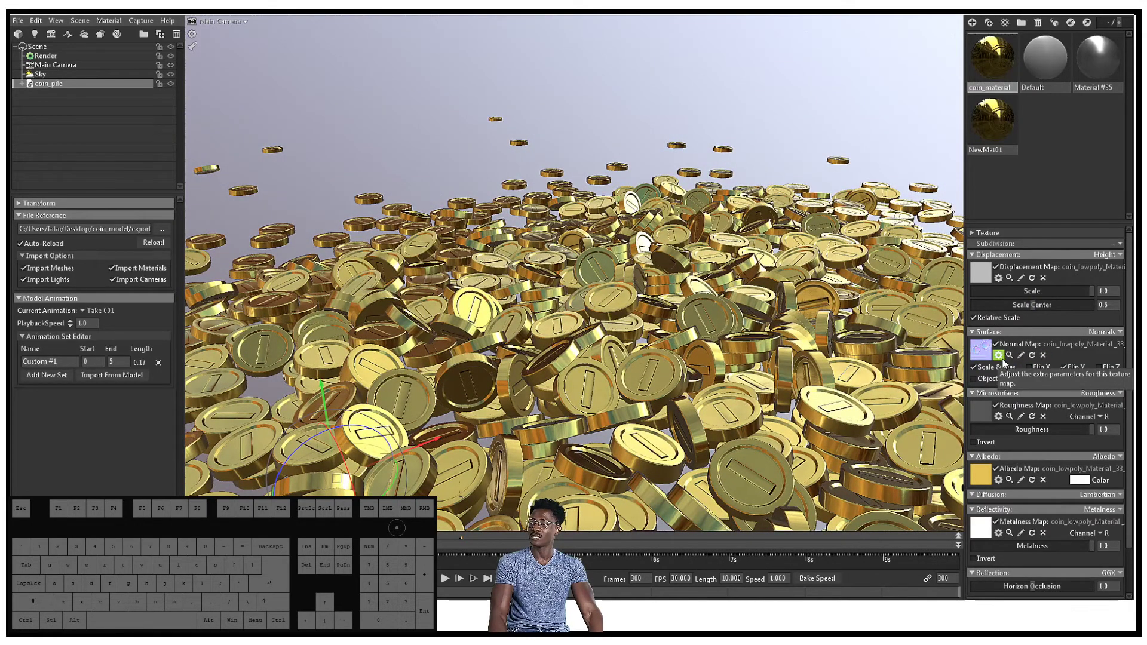
# Disable Use Mipmaps in the texture settings of coin_material's normal map and roughness map
pyautogui.click(1001, 356)
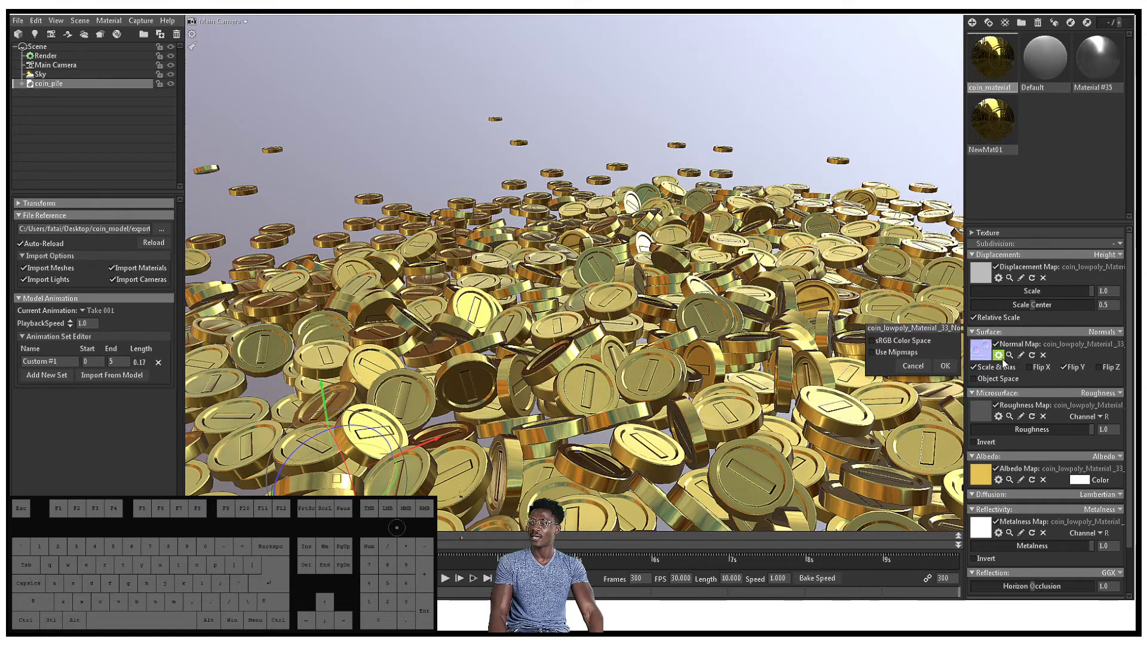
pyautogui.click(878, 356)
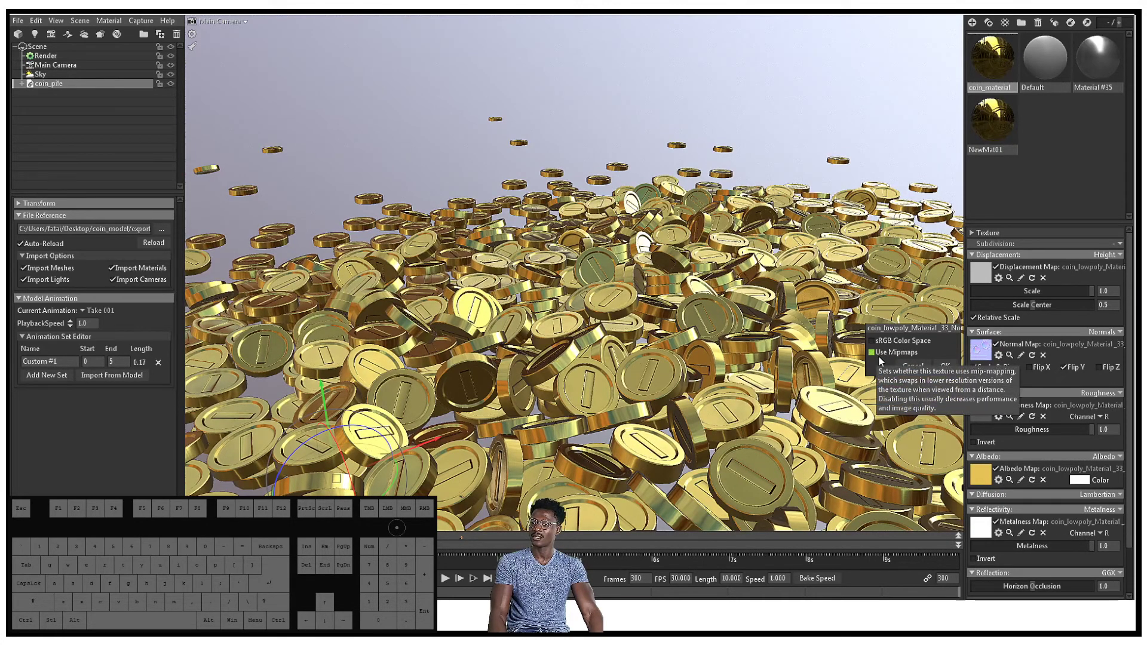
pyautogui.click(879, 357)
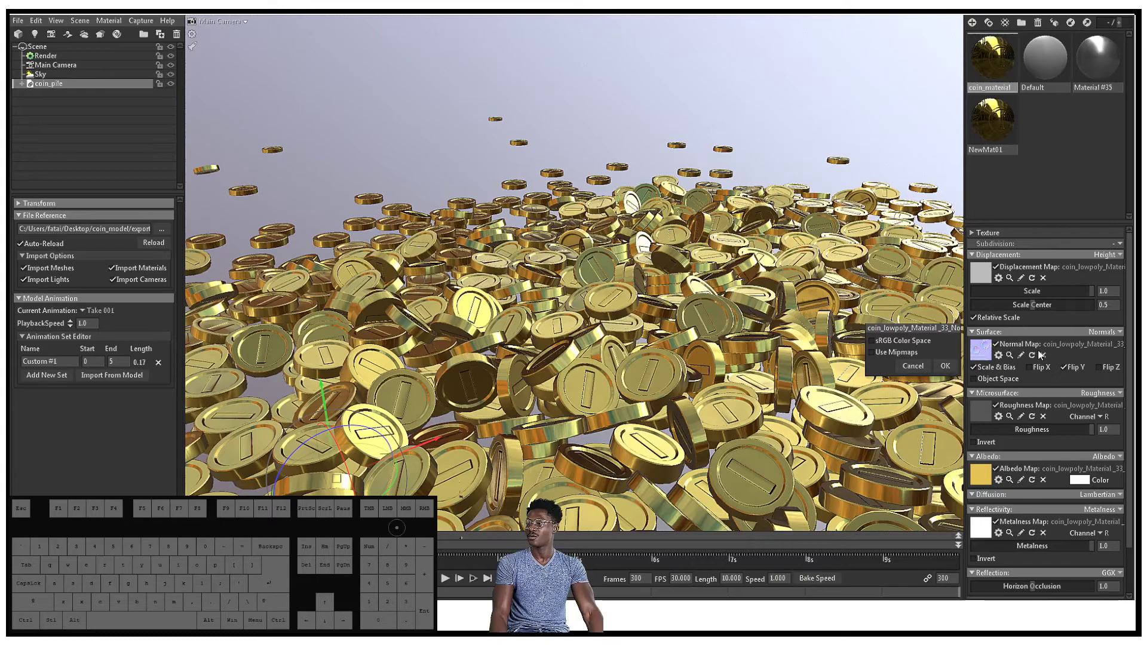
pyautogui.scroll(-2, 1045, 361)
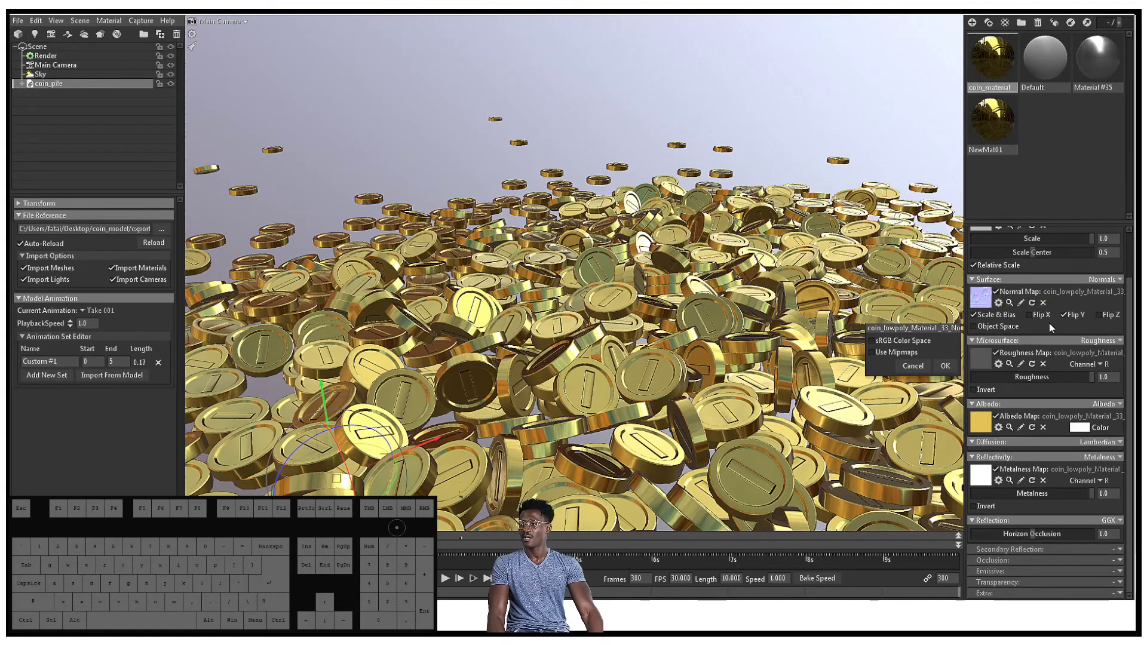
pyautogui.click(997, 364)
pyautogui.click(890, 362)
pyautogui.click(953, 377)
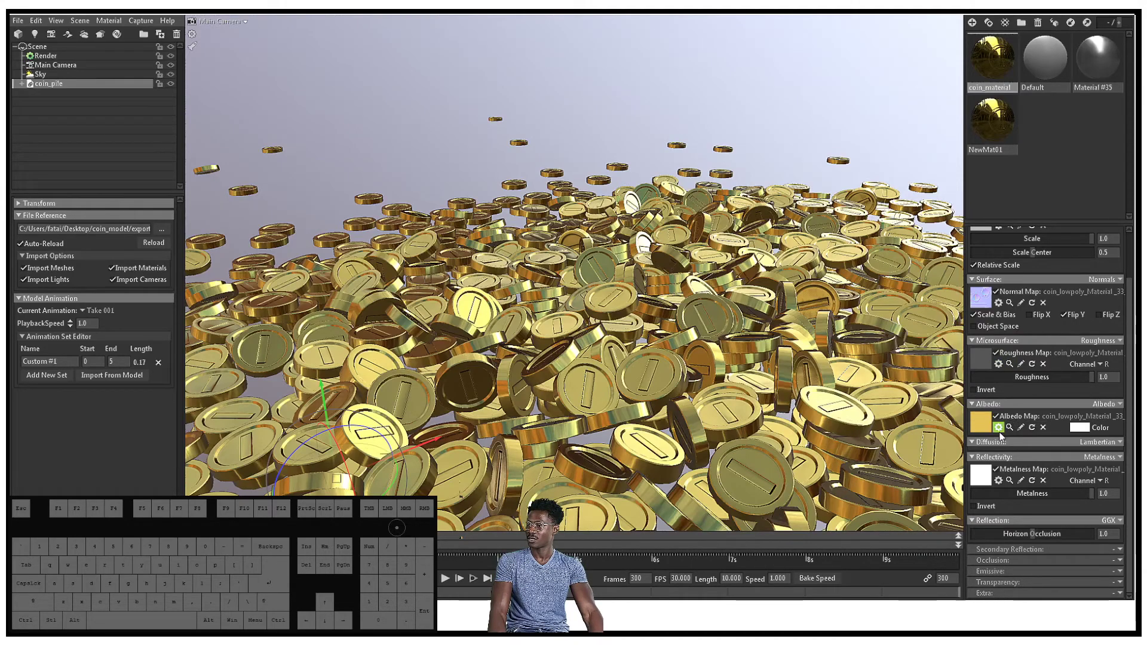
# Disable Use Mipmaps in the texture settings of coin_material's albedo map and metalness map
pyautogui.click(998, 427)
pyautogui.click(884, 425)
pyautogui.click(944, 439)
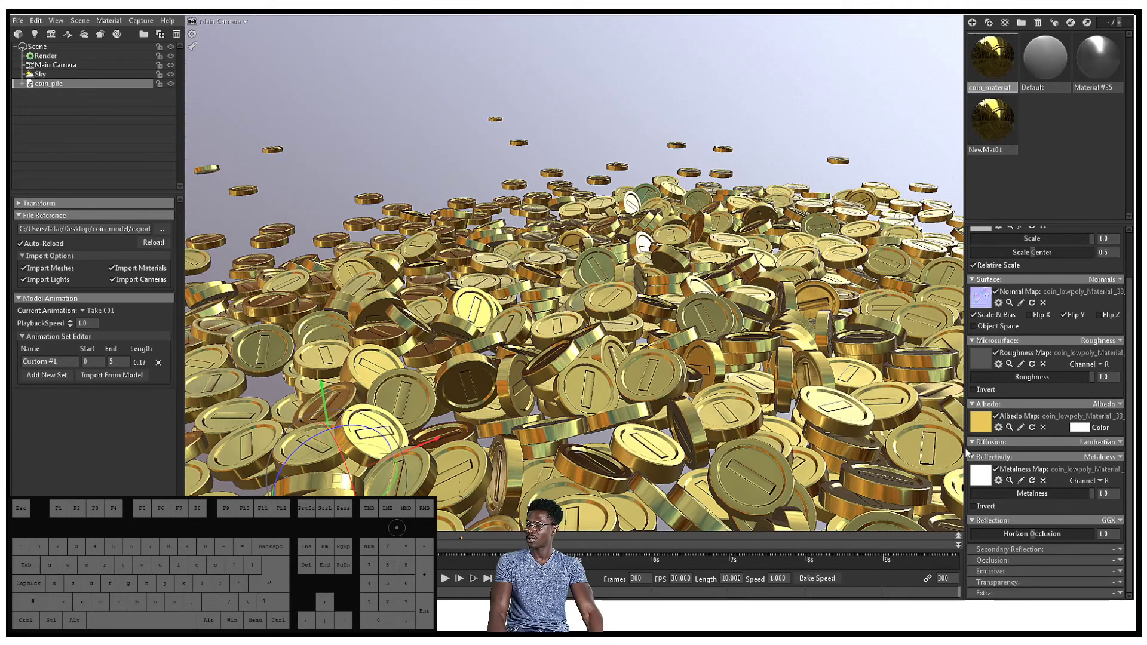
pyautogui.click(999, 481)
pyautogui.click(879, 478)
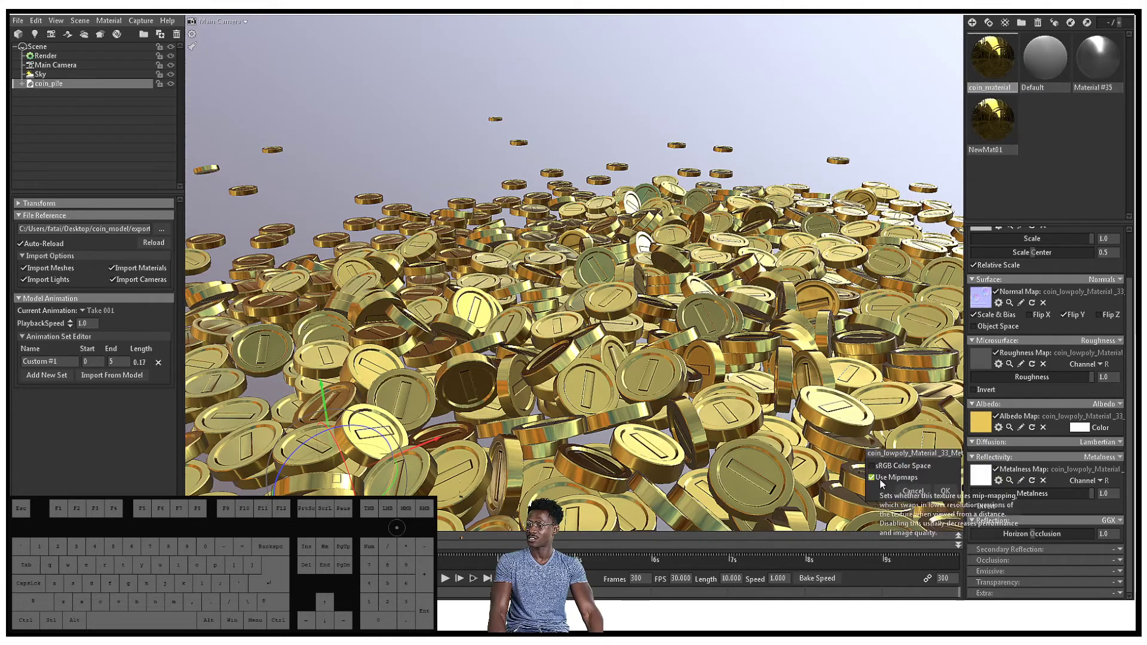
pyautogui.click(949, 493)
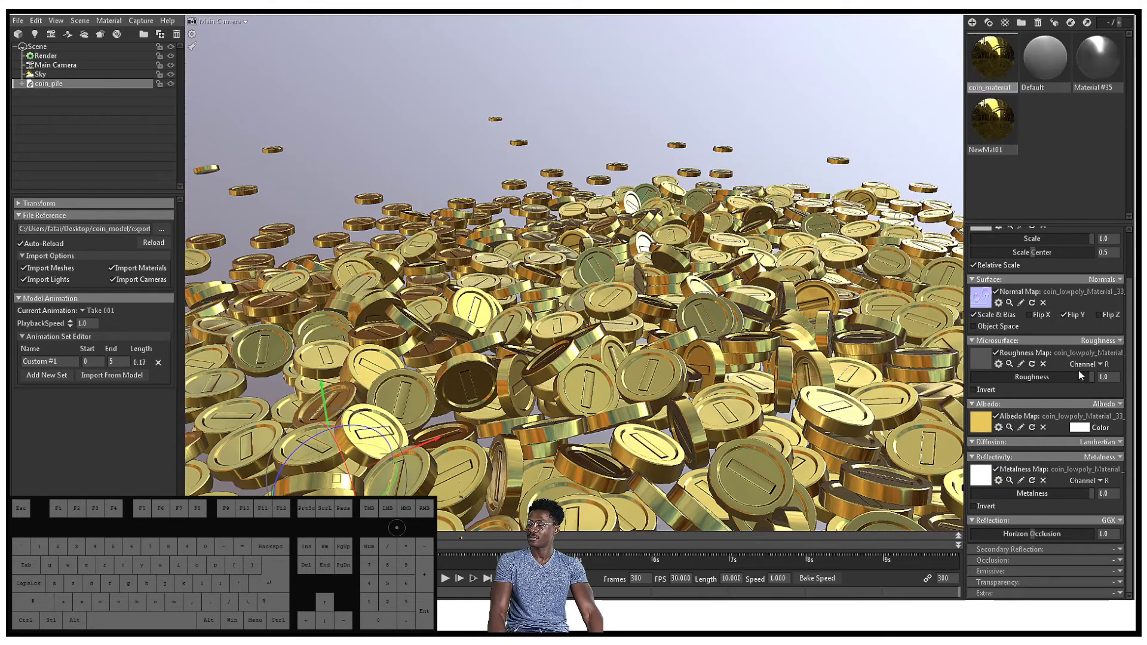
# Disable Use Mipmaps in the texture settings of coin_material's displacement map
pyautogui.scroll(2, 1075, 394)
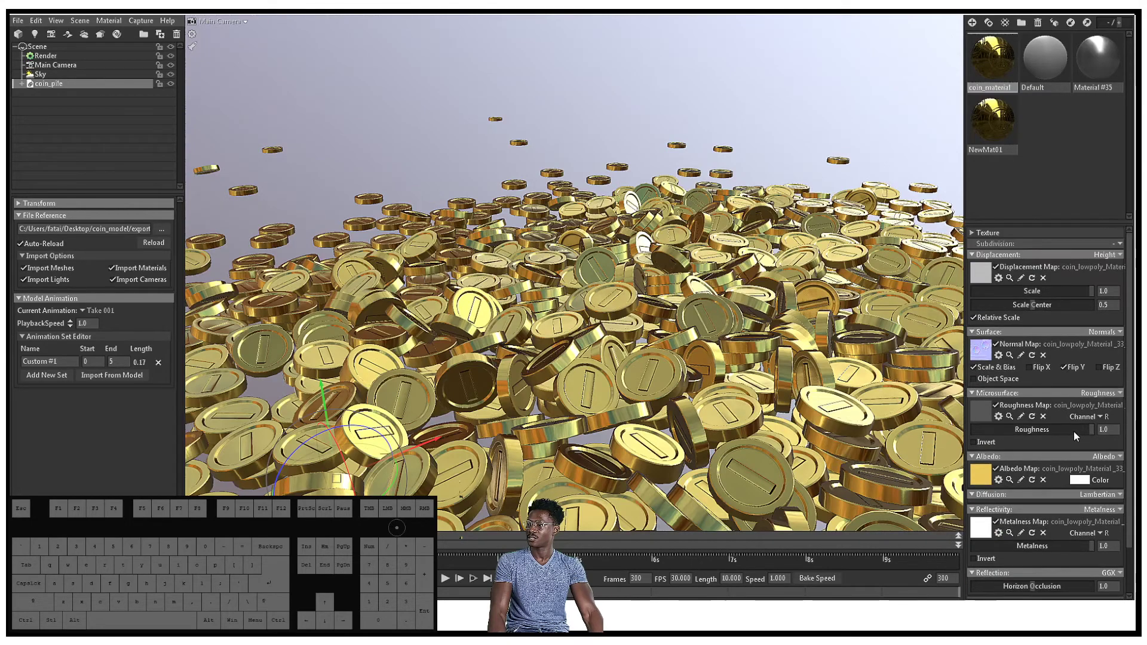
pyautogui.click(998, 277)
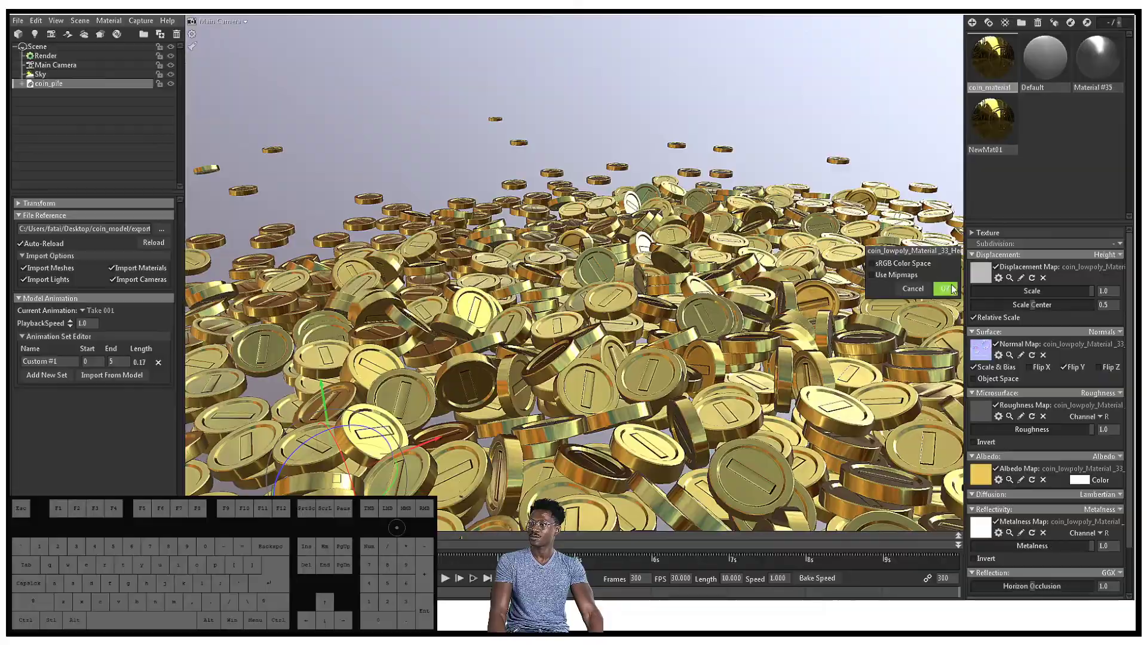
pyautogui.click(949, 289)
# Open the preset browser for the scene's Sky light
pyautogui.moveTo(659, 342); pyautogui.dragTo(519, 233)
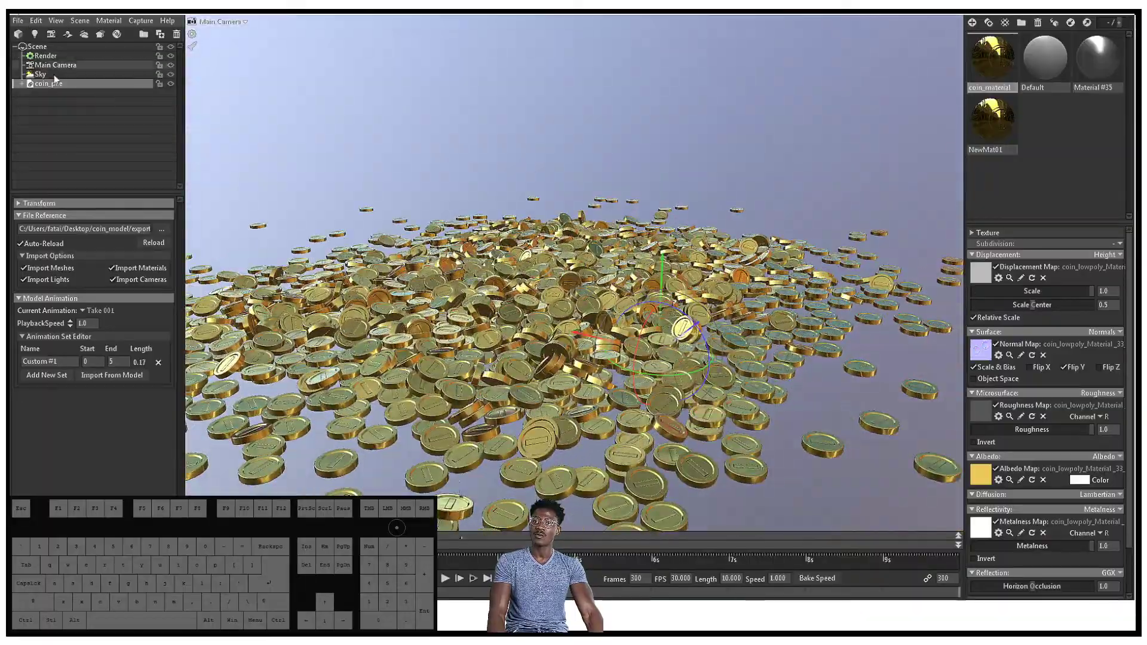
pyautogui.moveTo(568, 202)
pyautogui.mouseDown()
pyautogui.moveTo(601, 204)
pyautogui.moveTo(553, 184)
pyautogui.moveTo(555, 202)
pyautogui.mouseUp()
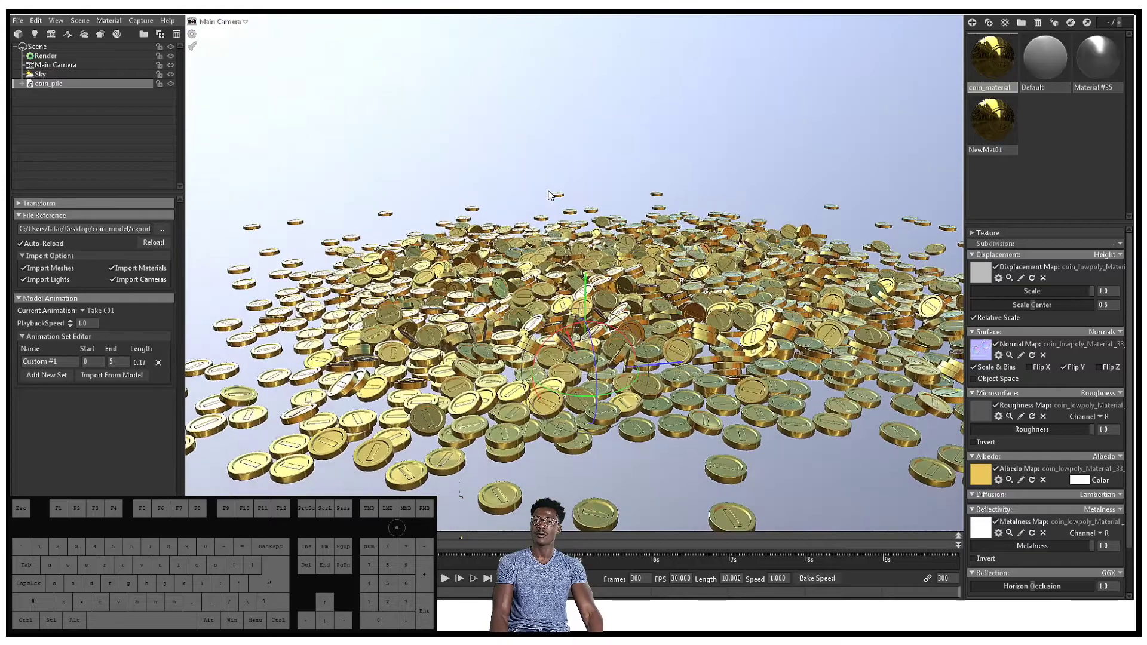
pyautogui.click(59, 74)
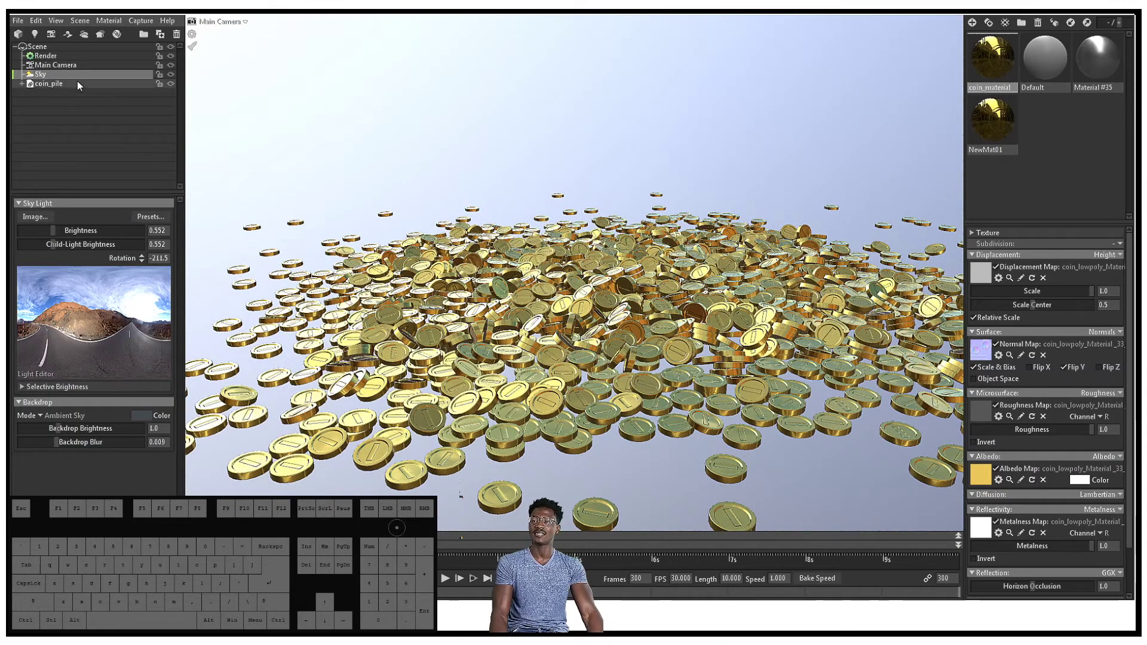
pyautogui.click(150, 217)
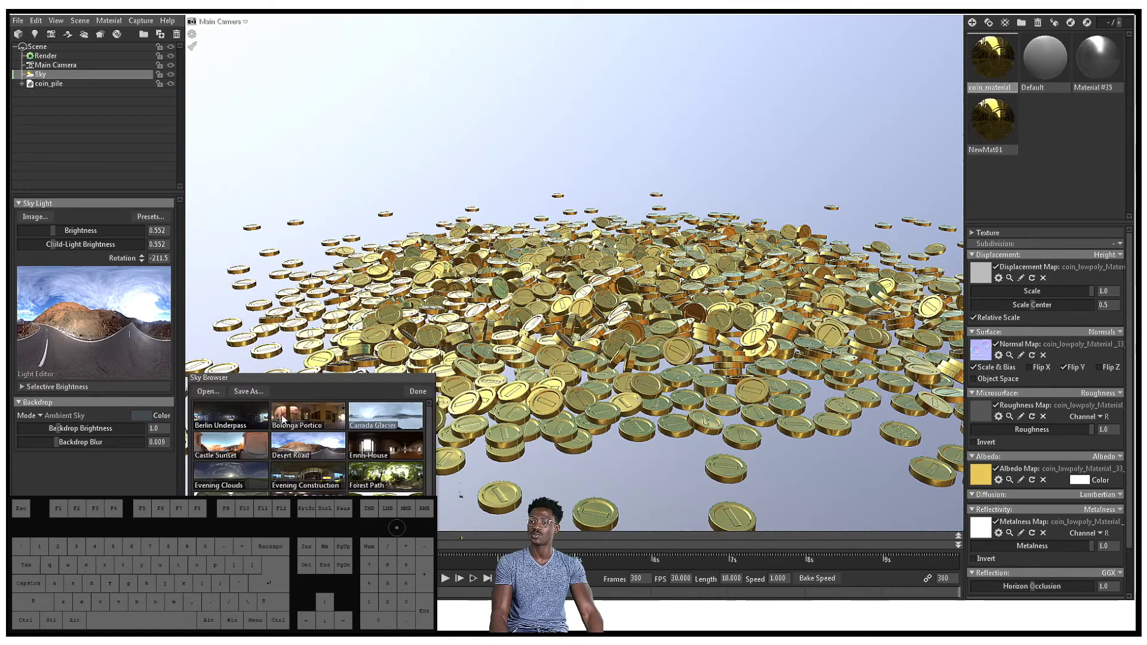
# Try several sky presets on the coin pile, including Canada Glacier, Castle Sunset and Garage
pyautogui.click(248, 425)
pyautogui.click(308, 419)
pyautogui.click(387, 412)
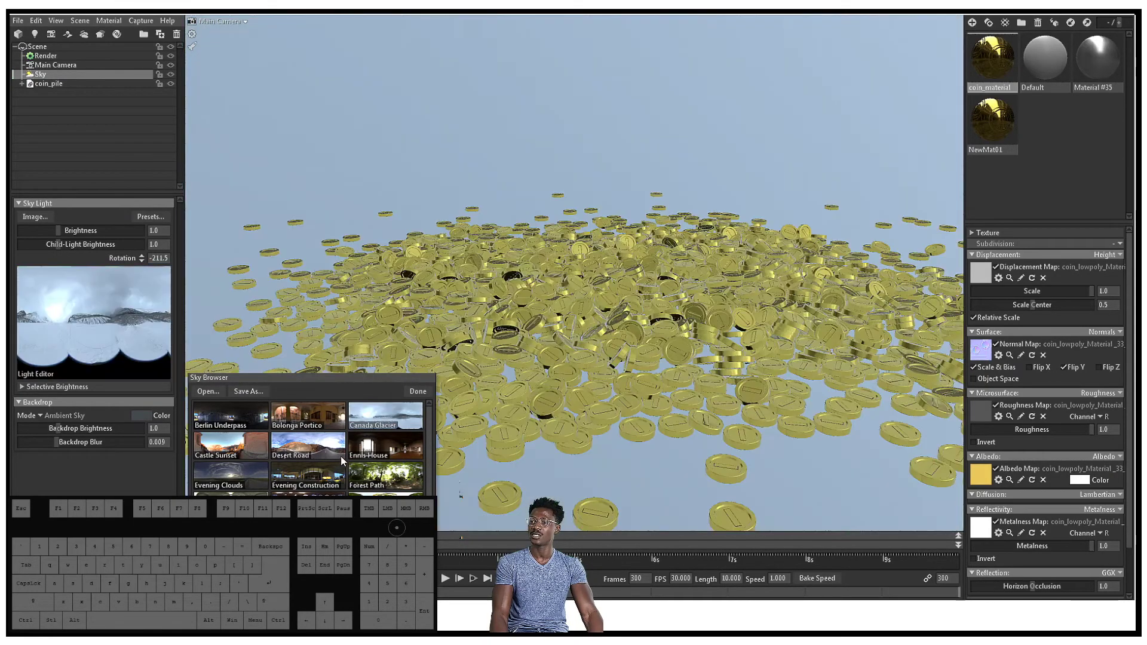
pyautogui.click(309, 456)
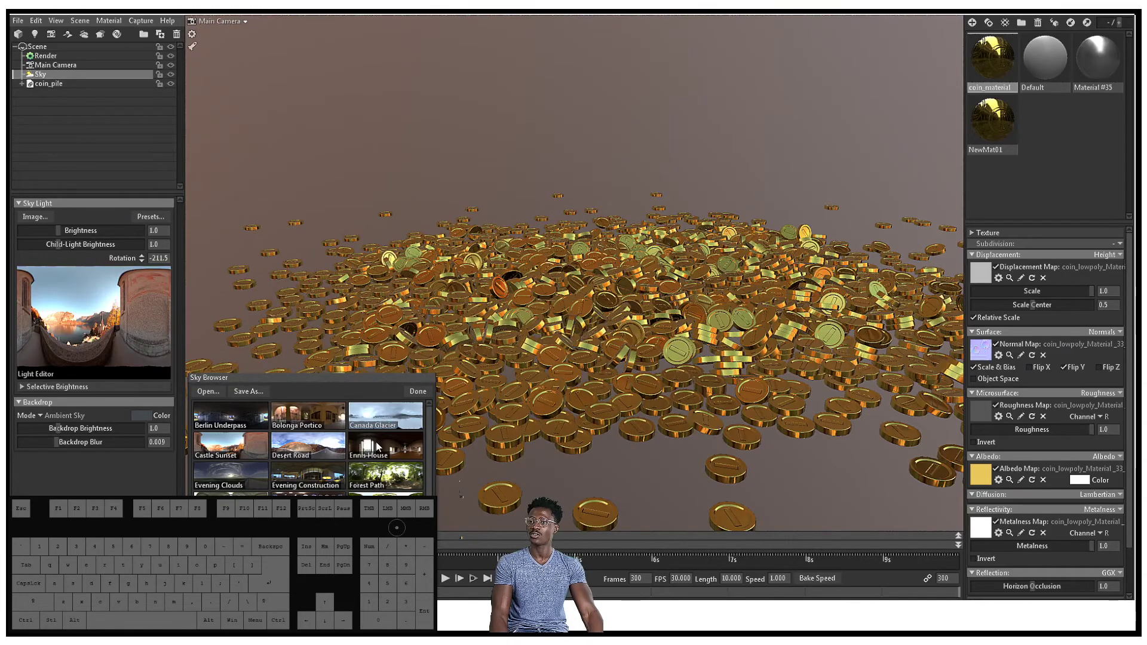
pyautogui.click(375, 442)
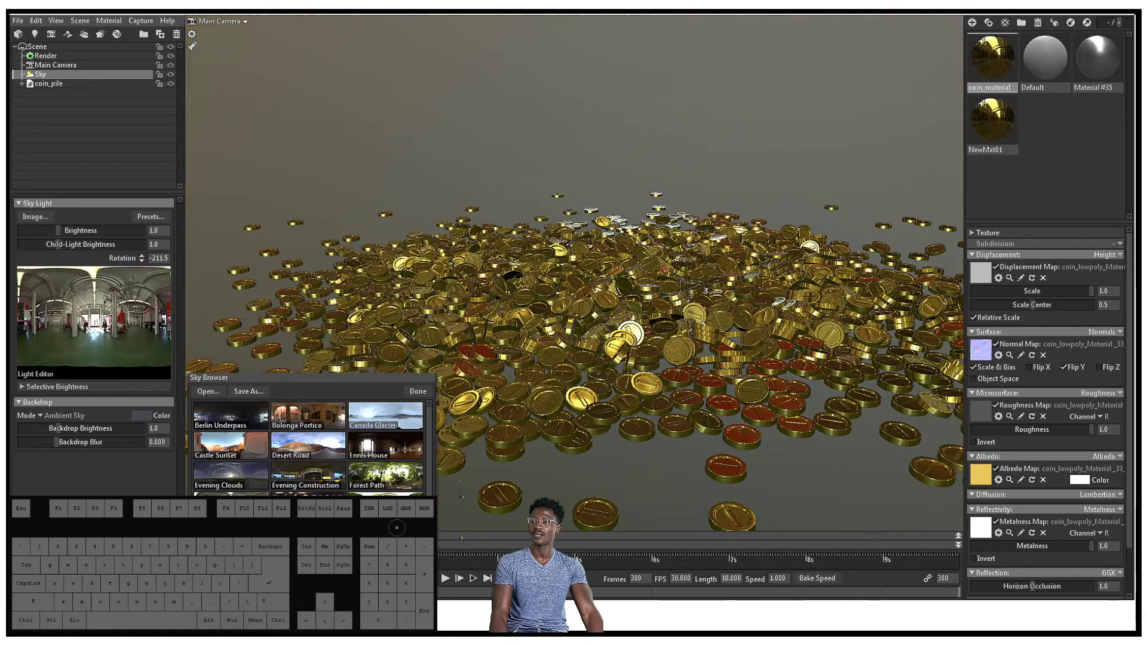
pyautogui.click(308, 506)
pyautogui.click(386, 506)
pyautogui.click(308, 506)
pyautogui.click(231, 506)
# Try the Grace Cathedral and Hedge Row sky presets, rotating the sky to judge the reflections on the coins
pyautogui.moveTo(662, 266); pyautogui.dragTo(729, 293)
pyautogui.click(308, 506)
pyautogui.keyDown('shift'); pyautogui.moveTo(825, 270); pyautogui.dragTo(695, 283); pyautogui.keyUp('shift')
pyautogui.click(385, 506)
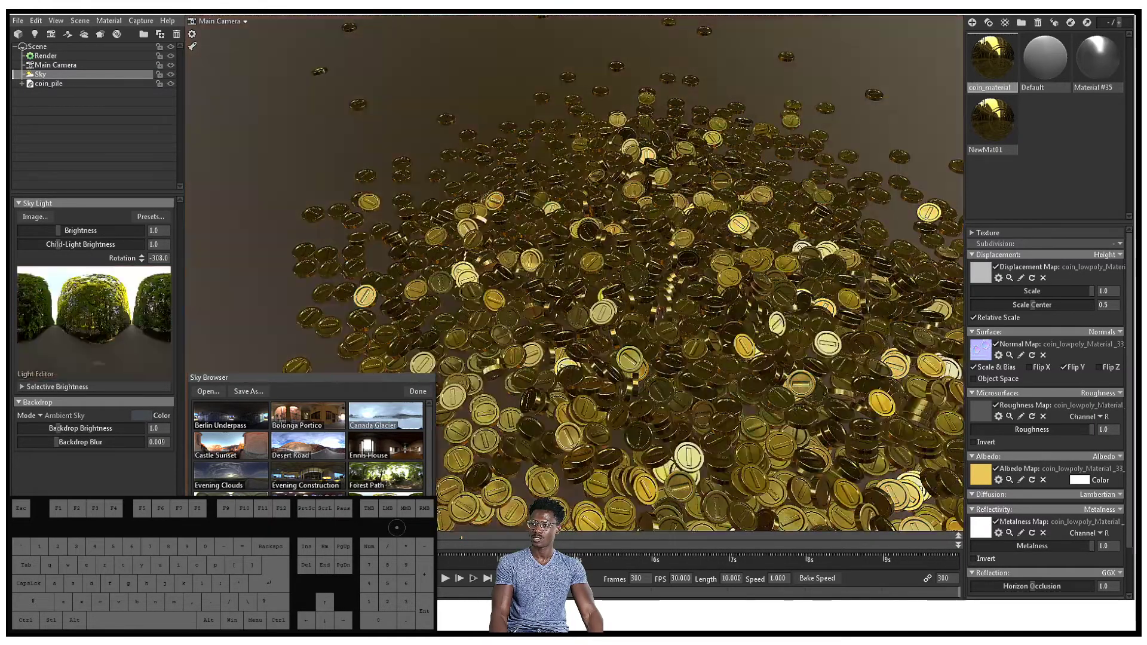
pyautogui.moveTo(722, 365); pyautogui.dragTo(721, 311)
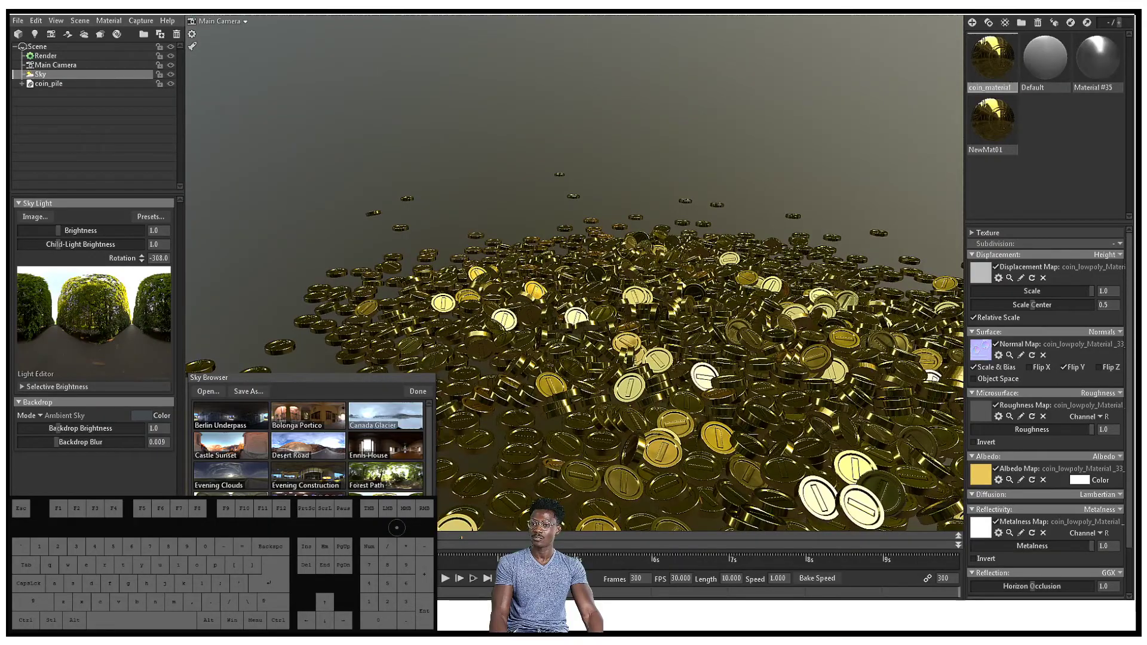
# Try further sky presets, including a night harbour, church interior, arcaded plaza and night street, while rotating the sky lighting
pyautogui.click(231, 536)
pyautogui.click(308, 535)
pyautogui.moveTo(776, 263); pyautogui.dragTo(669, 238)
pyautogui.scroll(3, 669, 239)
pyautogui.scroll(-3, 308, 445)
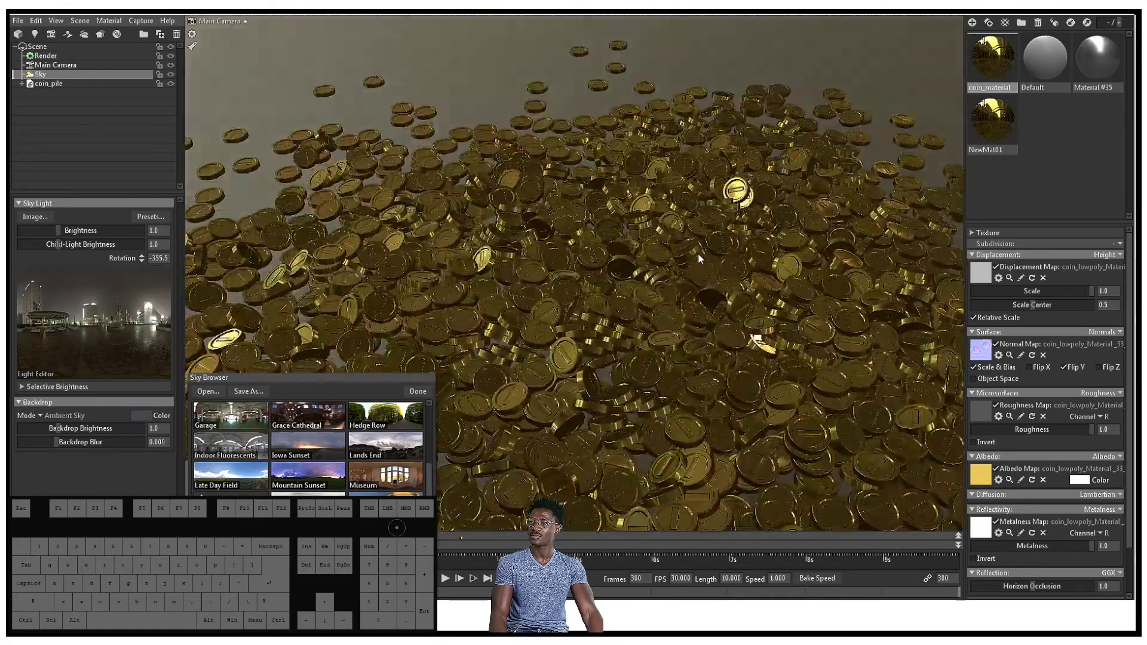
pyautogui.moveTo(697, 253); pyautogui.dragTo(632, 215)
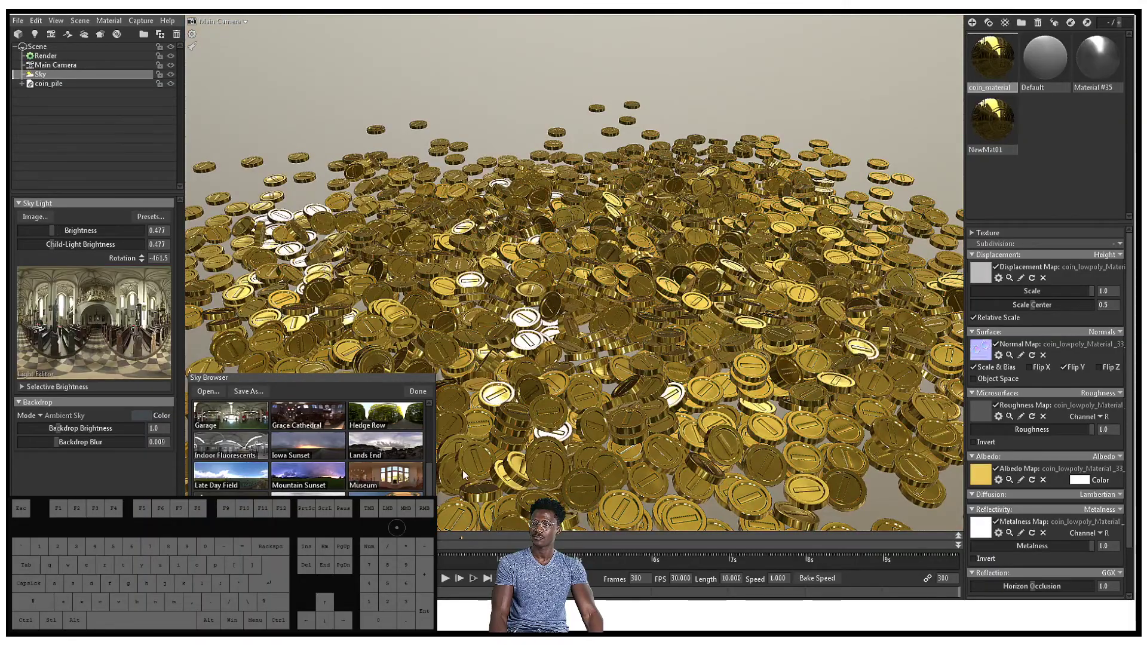
pyautogui.keyDown('shift'); pyautogui.moveTo(463, 469); pyautogui.dragTo(563, 300); pyautogui.keyUp('shift')
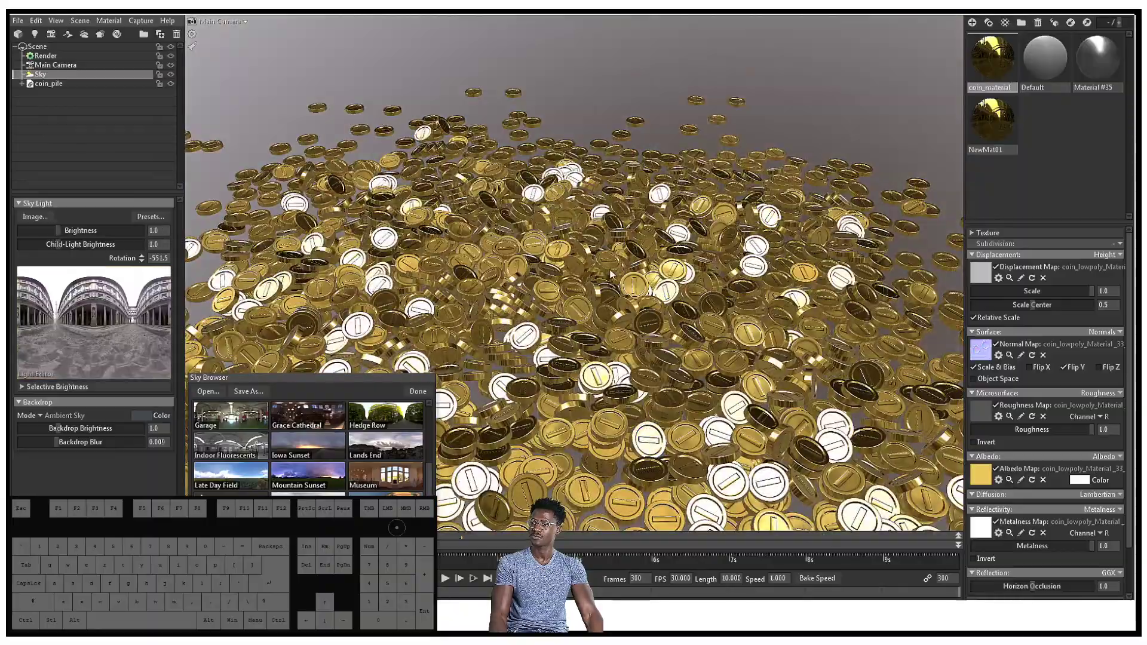
pyautogui.keyDown('shift'); pyautogui.moveTo(574, 299); pyautogui.dragTo(397, 298); pyautogui.keyUp('shift')
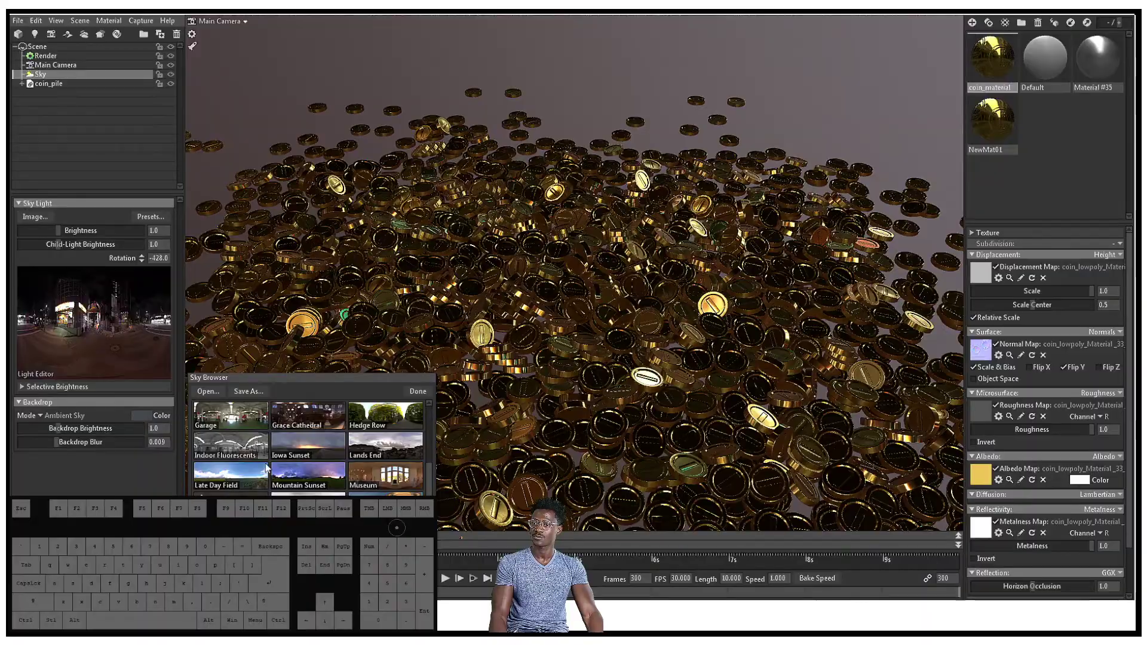
# Try the Forest Path sky preset and rotate the sky to about -453.5
pyautogui.scroll(3, 309, 448)
pyautogui.click(373, 469)
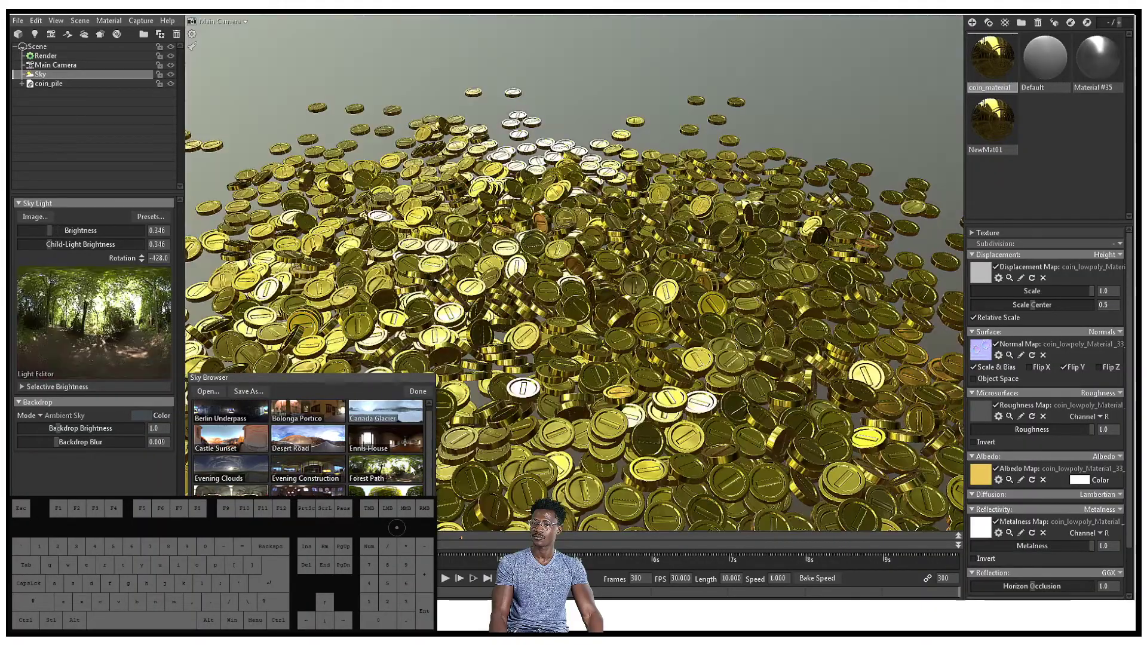
pyautogui.keyDown('shift'); pyautogui.moveTo(541, 308); pyautogui.dragTo(699, 293); pyautogui.keyUp('shift')
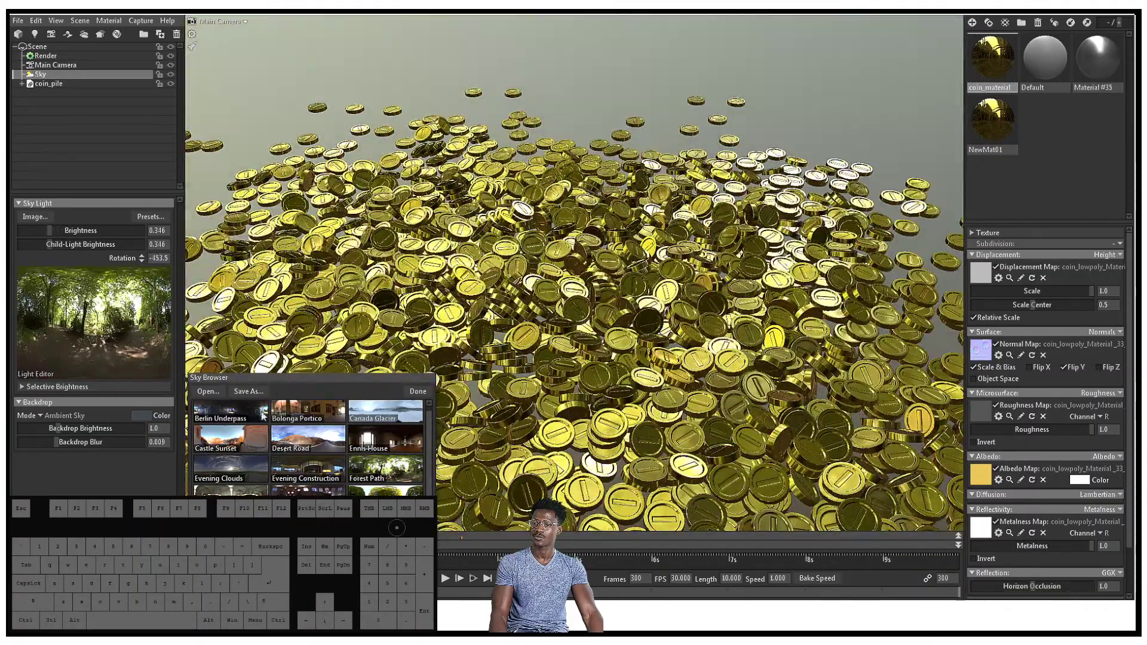
# Apply the Mountain Sunset sky preset and rotate the sky to about -562
pyautogui.scroll(-2, 308, 457)
pyautogui.click(305, 495)
pyautogui.moveTo(514, 203)
pyautogui.keyDown('shift'); pyautogui.mouseDown()
pyautogui.moveTo(606, 183)
pyautogui.moveTo(515, 194)
pyautogui.mouseUp(); pyautogui.keyUp('shift')
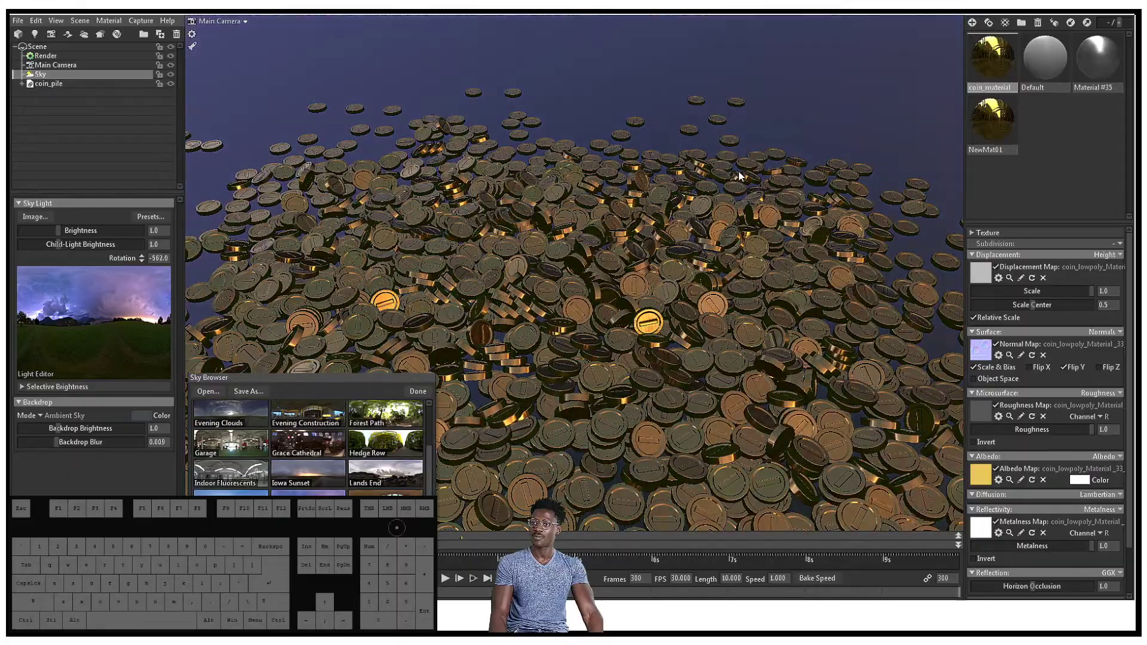
# Raise the sky light's brightness to about 2.922
pyautogui.keyDown('alt'); pyautogui.moveTo(514, 239); pyautogui.dragTo(203, 256); pyautogui.keyUp('alt')
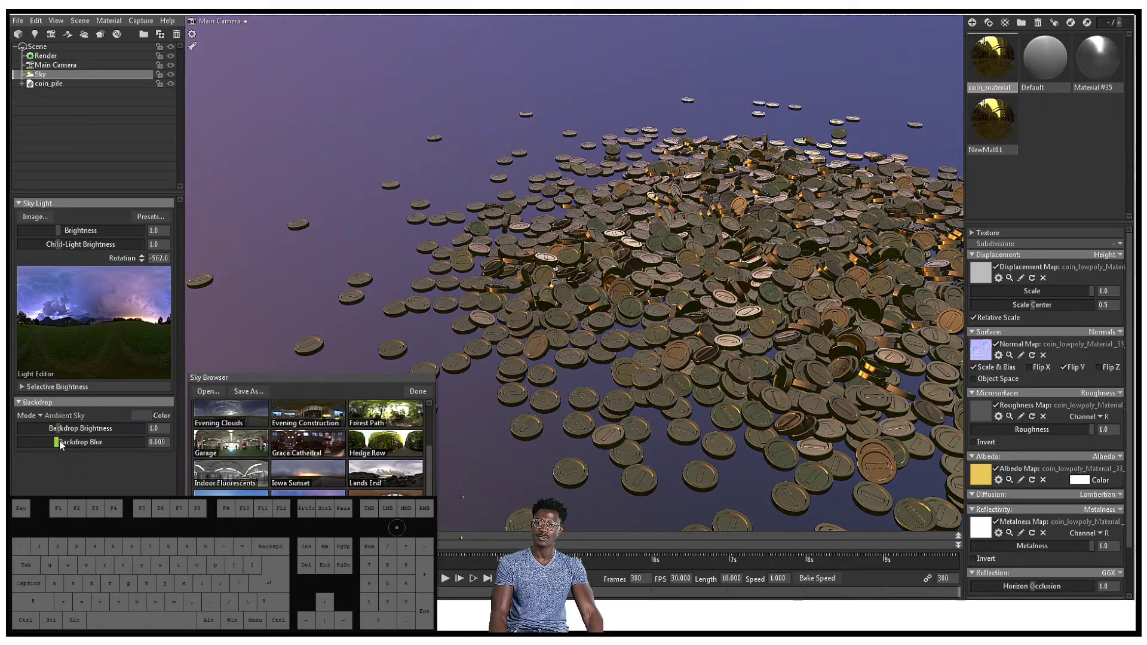
pyautogui.moveTo(58, 236); pyautogui.dragTo(70, 231)
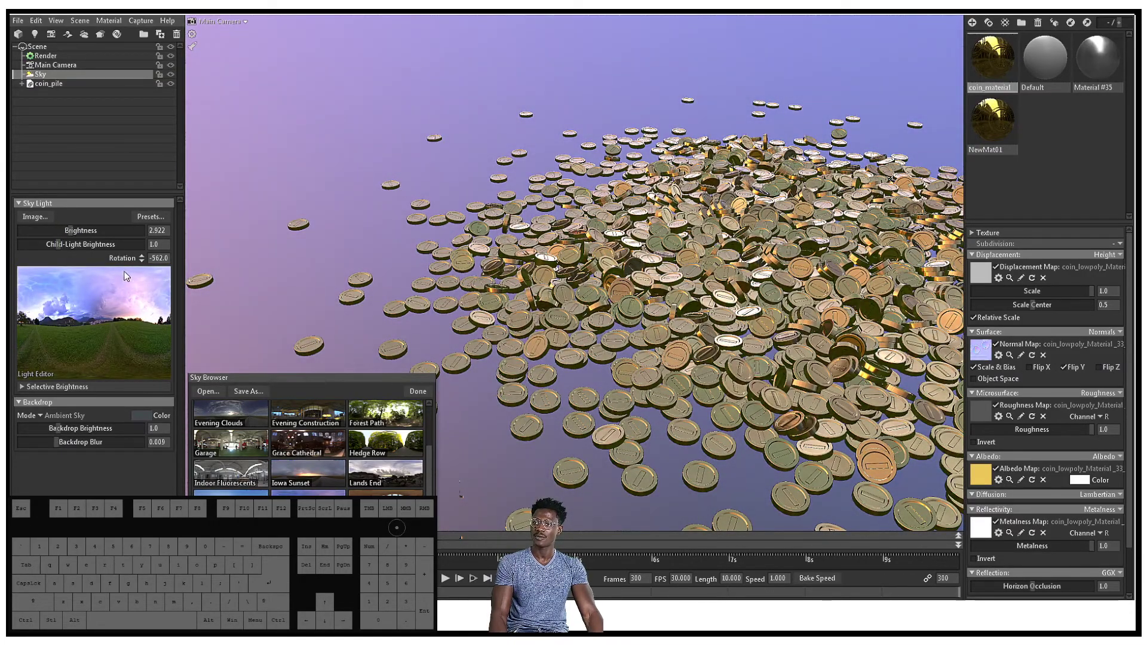
pyautogui.keyDown('alt'); pyautogui.moveTo(738, 265); pyautogui.dragTo(328, 264); pyautogui.keyUp('alt')
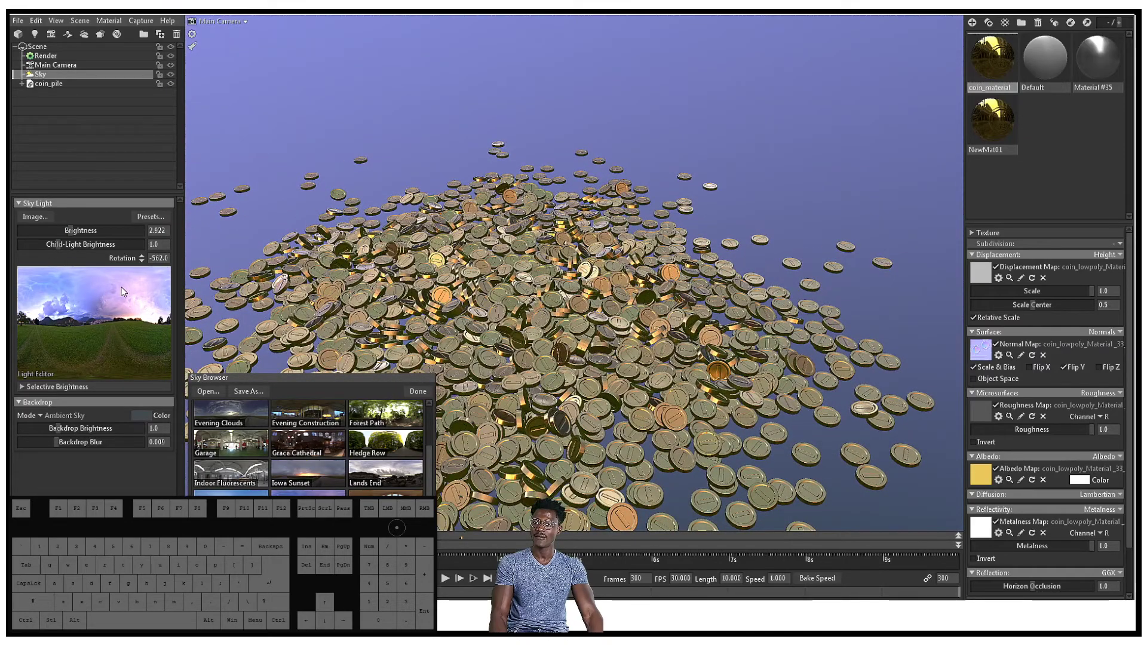
# Add two child lights on the sky image, in the pink clouds and the blue clouds, and shift the pink one outward
pyautogui.click(126, 307)
pyautogui.click(56, 308)
pyautogui.keyDown('alt'); pyautogui.moveTo(437, 214); pyautogui.dragTo(442, 268, button='middle'); pyautogui.keyUp('alt')
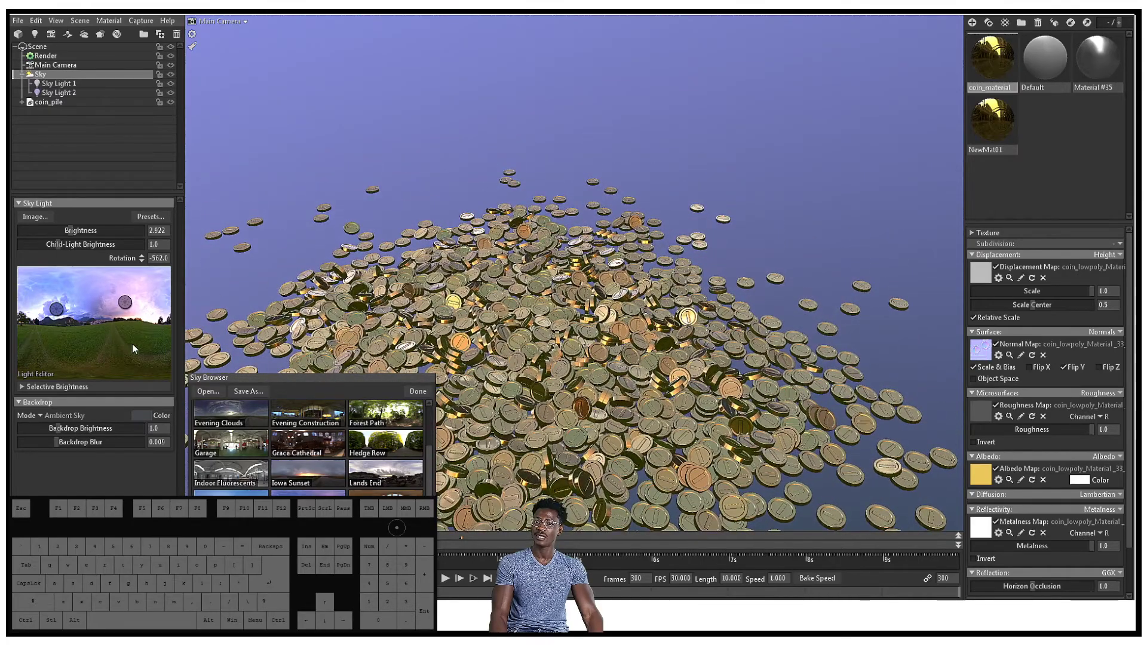
pyautogui.moveTo(124, 303)
pyautogui.mouseDown()
pyautogui.moveTo(112, 309)
pyautogui.moveTo(141, 288)
pyautogui.mouseUp()
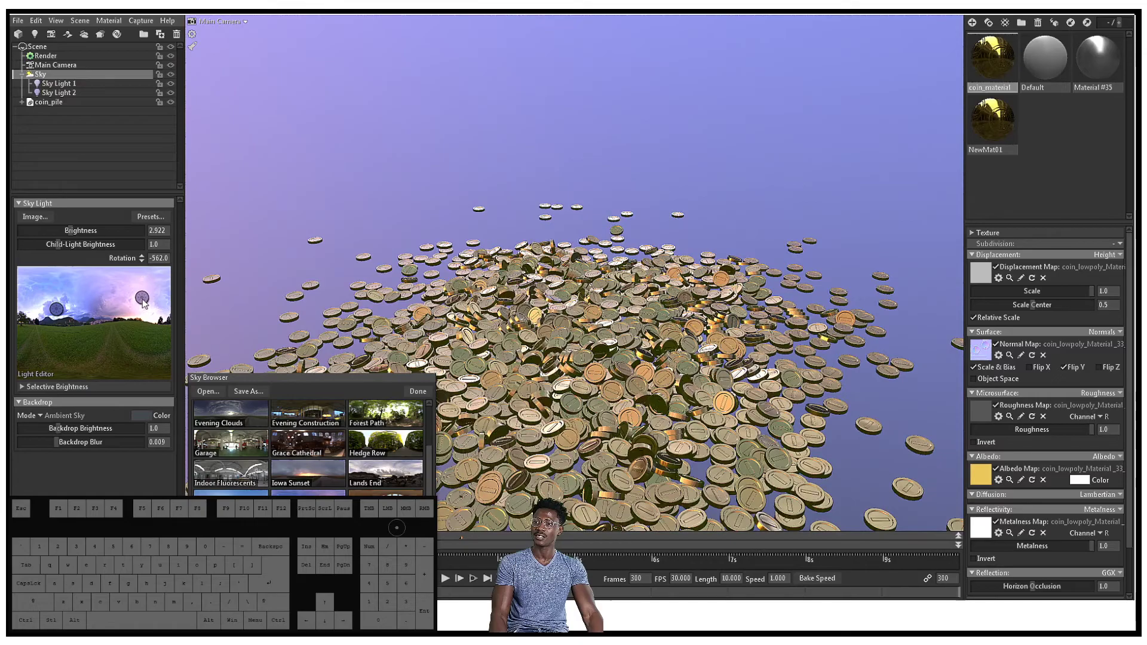
# Move Sky Light 1 up above the coin pile and raise its brightness to about 12.34
pyautogui.moveTo(656, 229); pyautogui.dragTo(370, 205)
pyautogui.click(58, 84)
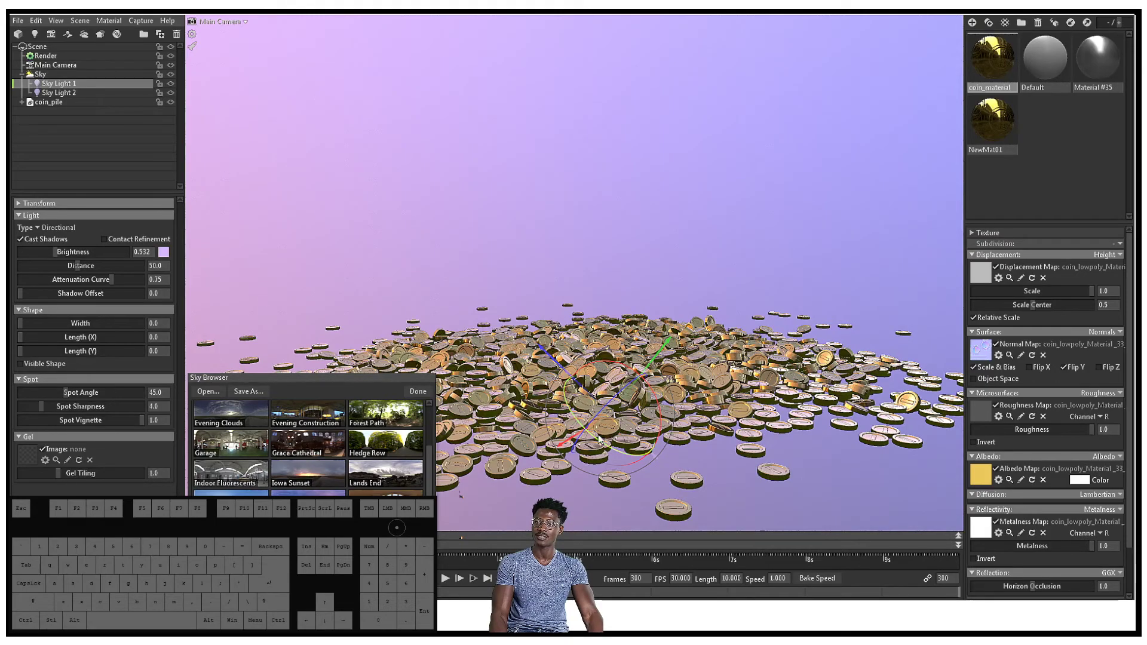
pyautogui.moveTo(554, 360); pyautogui.dragTo(521, 329)
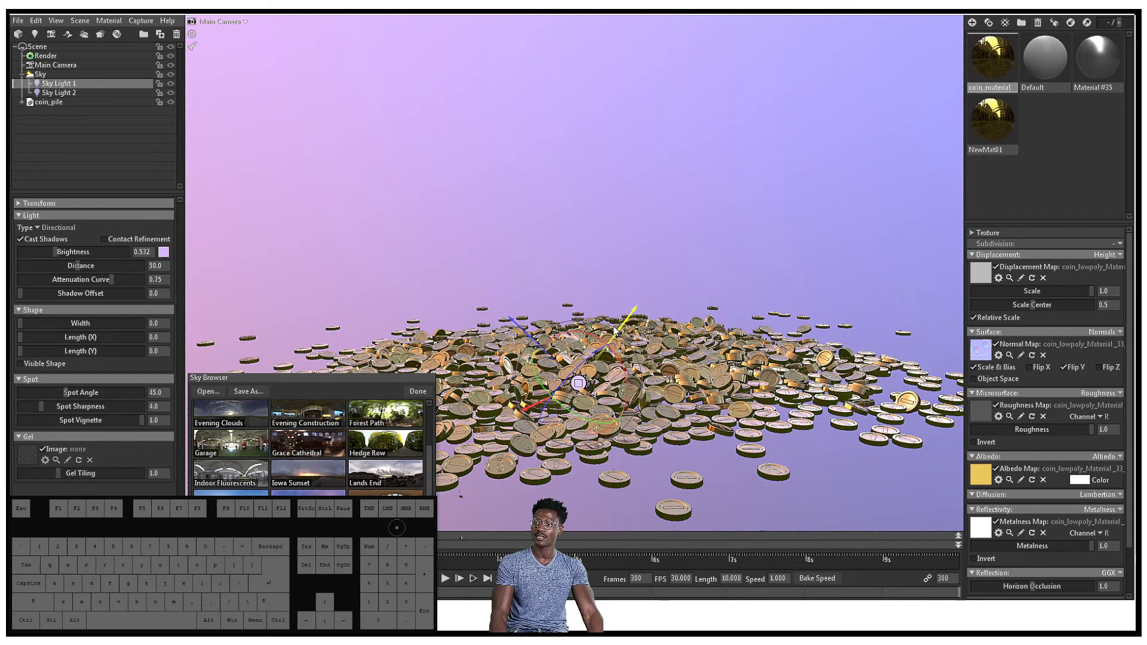
pyautogui.moveTo(623, 324); pyautogui.dragTo(686, 240)
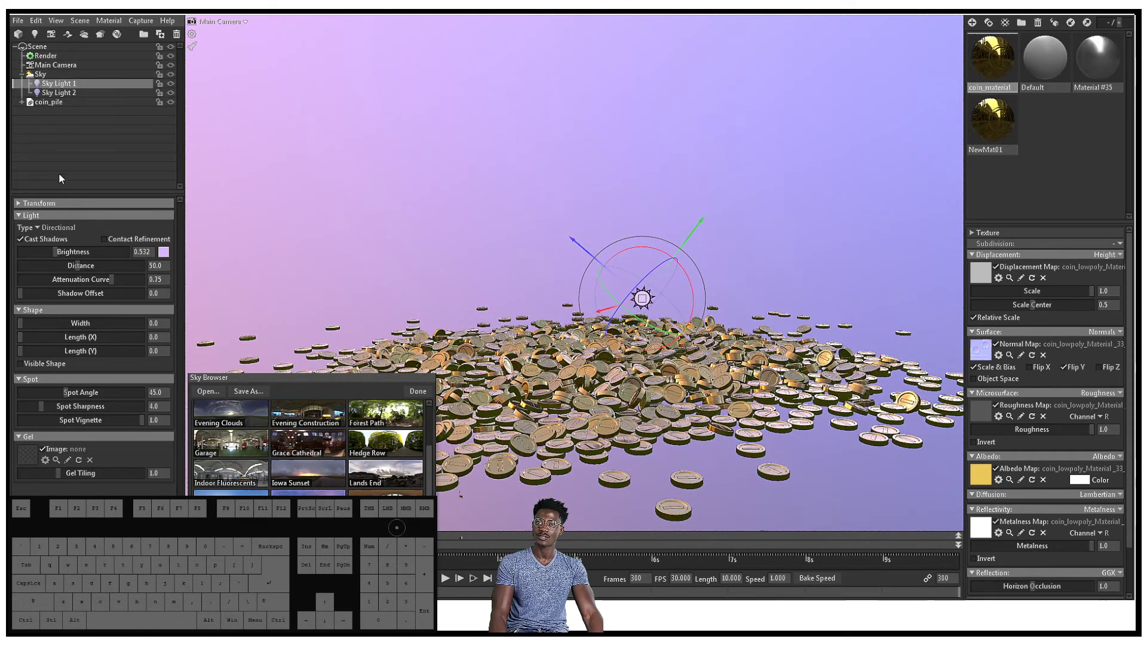
pyautogui.moveTo(90, 249); pyautogui.dragTo(105, 247)
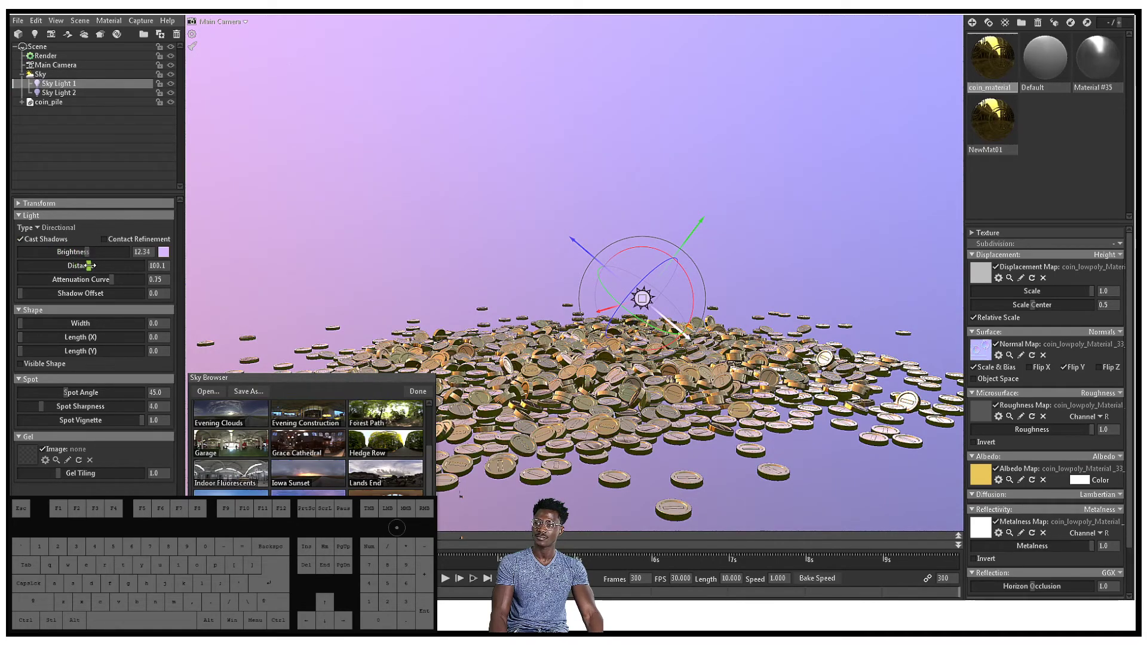
# Rotate Sky Light 1 over the coin pile and set its distance to 67.44, attenuation curve to 0.687 and brightness to 128
pyautogui.moveTo(587, 255); pyautogui.dragTo(474, 156)
pyautogui.moveTo(716, 179); pyautogui.dragTo(946, 263)
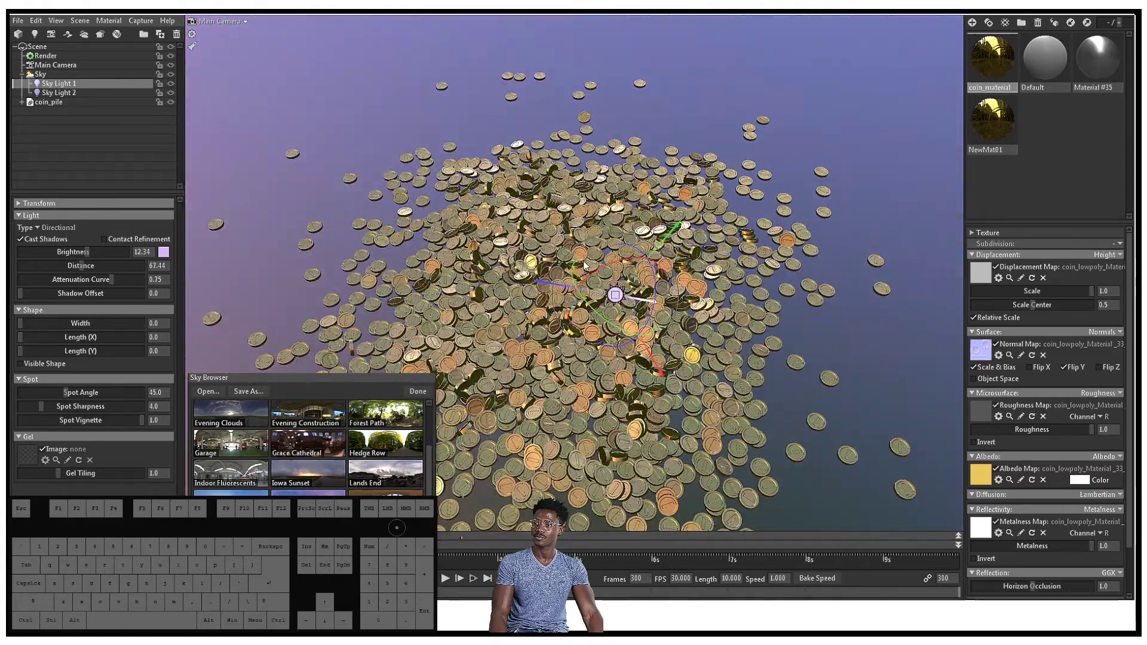
pyautogui.moveTo(592, 272)
pyautogui.mouseDown()
pyautogui.moveTo(576, 284)
pyautogui.moveTo(589, 270)
pyautogui.mouseUp()
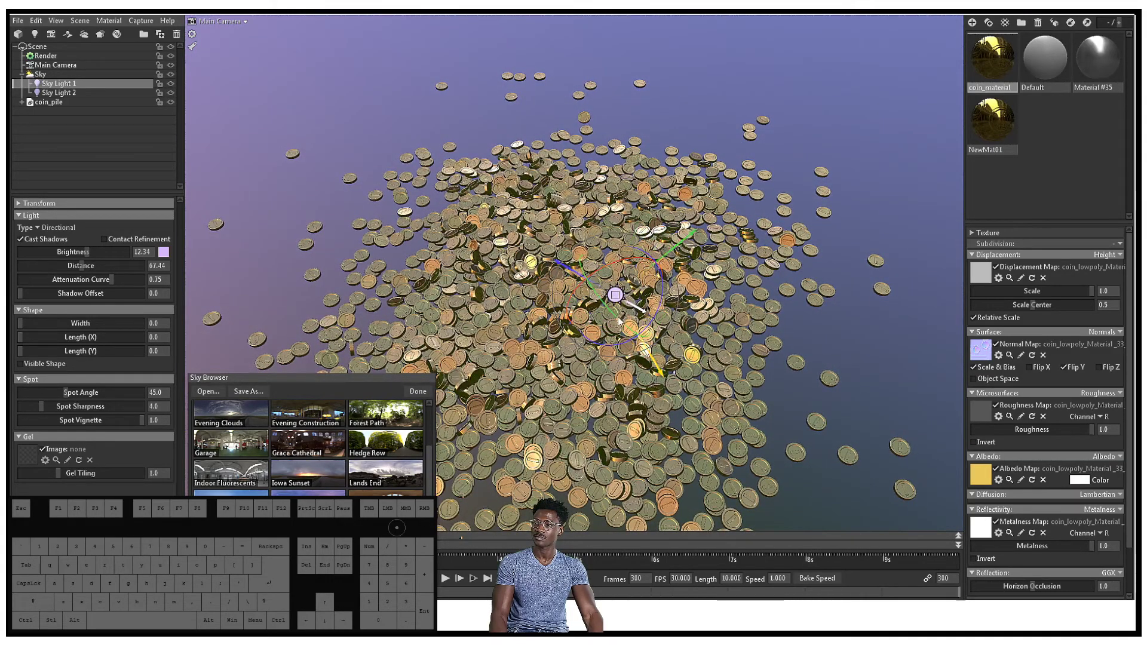
pyautogui.moveTo(662, 281); pyautogui.dragTo(653, 325)
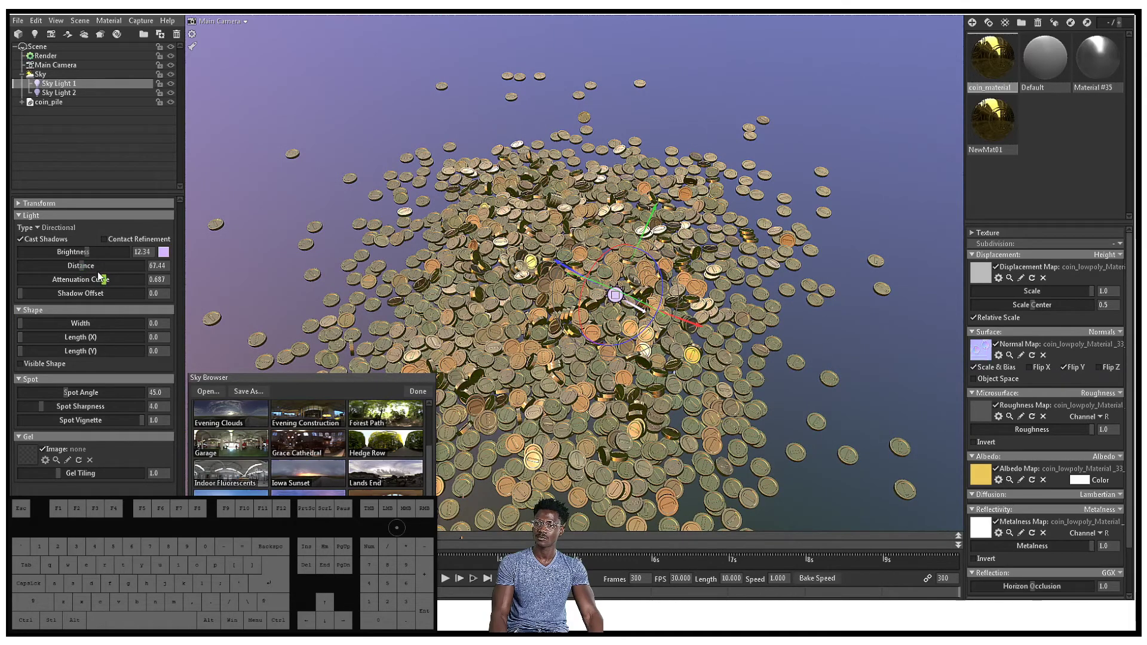
pyautogui.moveTo(103, 251); pyautogui.dragTo(189, 263)
pyautogui.moveTo(819, 256); pyautogui.dragTo(797, 224)
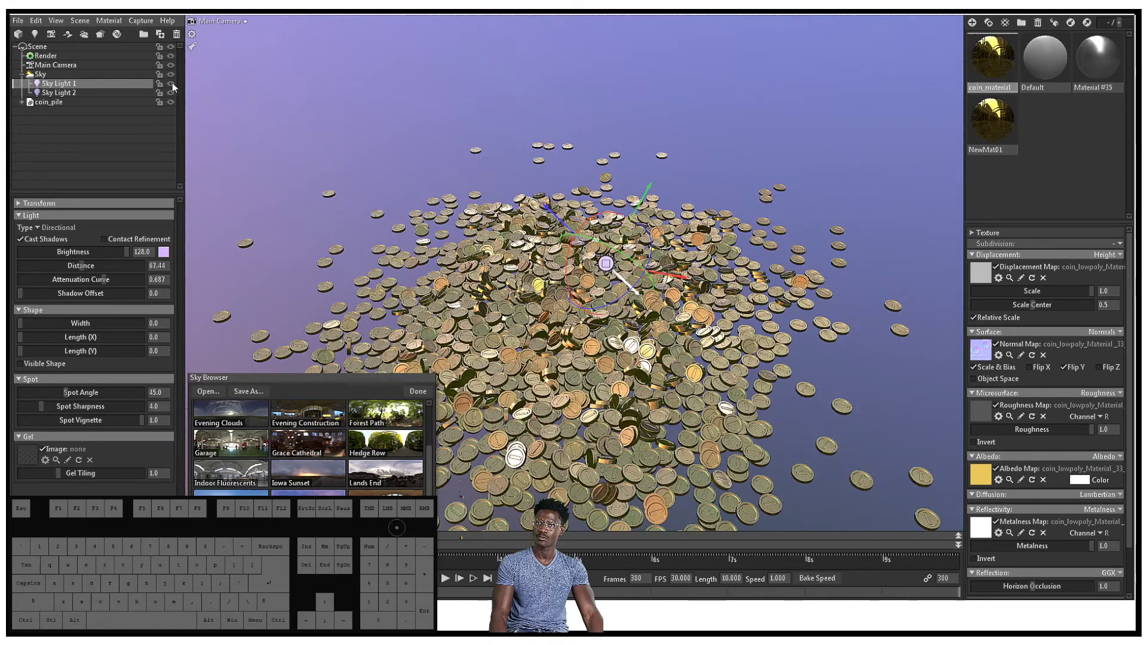
# Move Sky Light 2 up and outward above the coin pile and raise its brightness to 128
pyautogui.click(47, 93)
pyautogui.moveTo(375, 239); pyautogui.dragTo(687, 411)
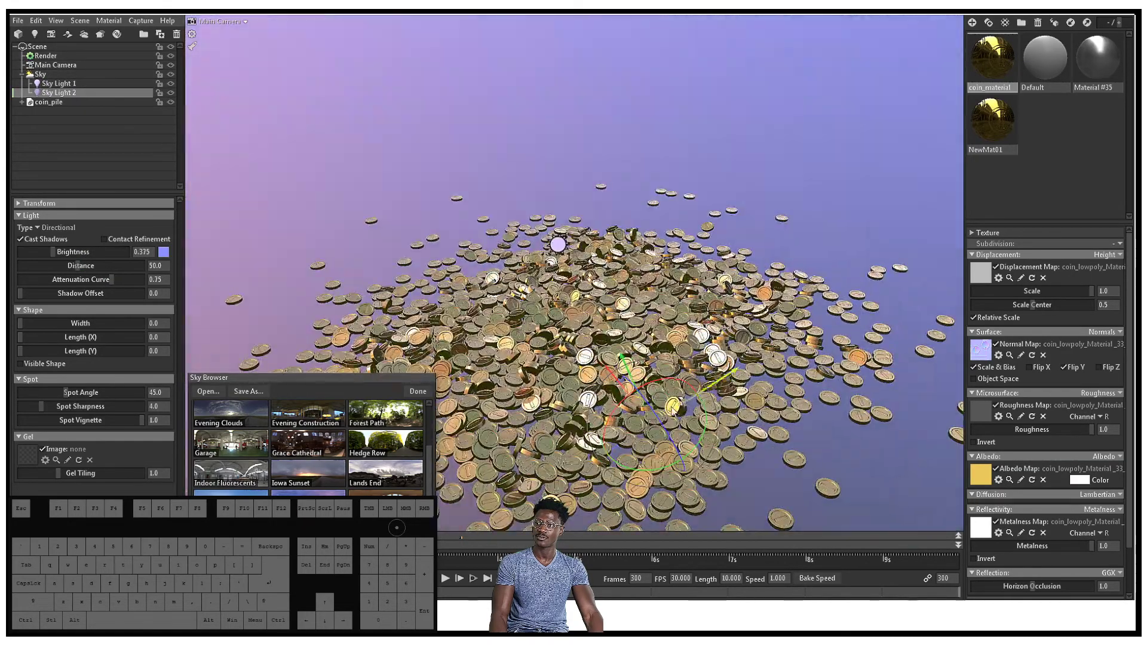
pyautogui.moveTo(605, 369); pyautogui.dragTo(464, 234)
pyautogui.moveTo(494, 225); pyautogui.dragTo(514, 162, button='middle')
pyautogui.moveTo(473, 124); pyautogui.dragTo(424, 32)
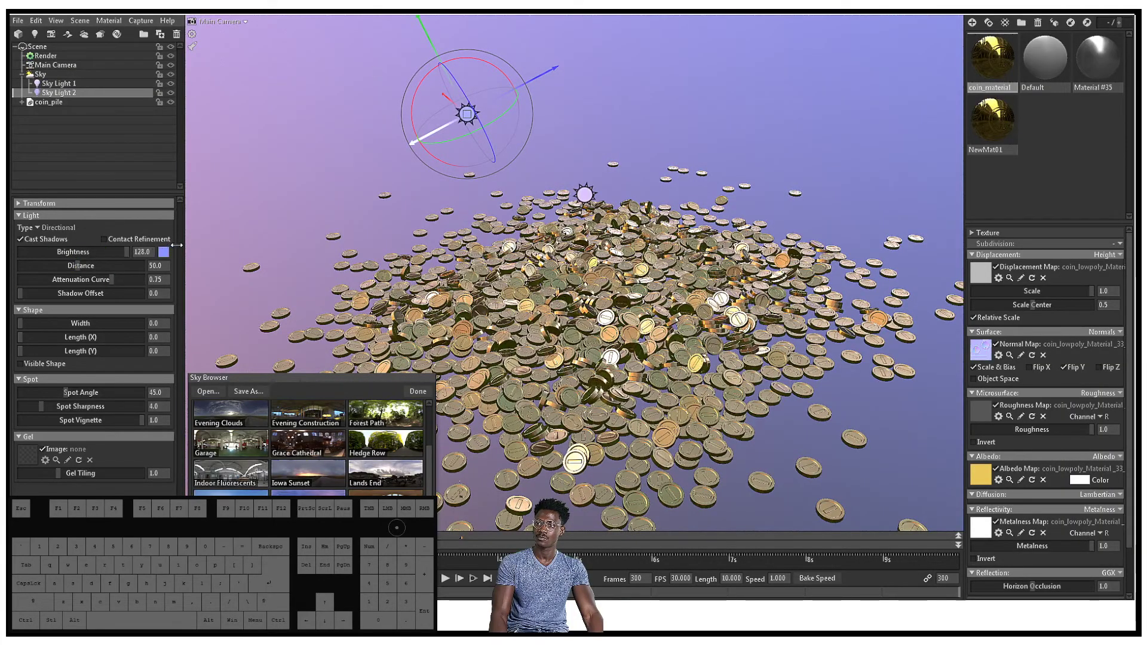
pyautogui.moveTo(209, 246); pyautogui.dragTo(756, 226)
pyautogui.scroll(2, 757, 225)
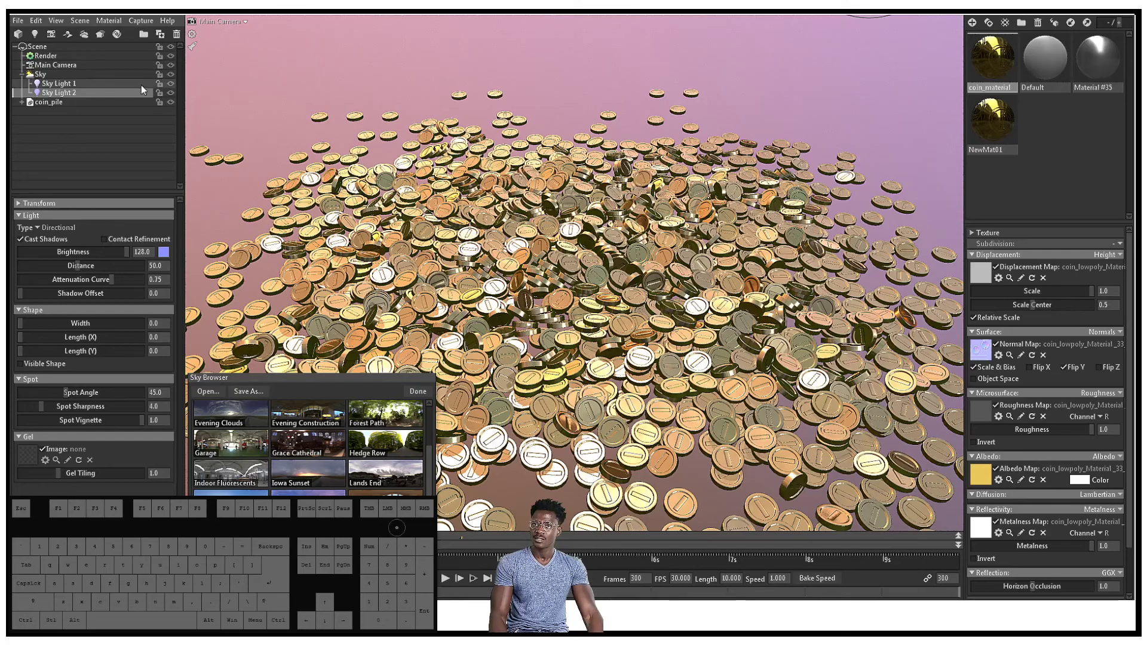
# Try a range of sky presets on the coin pile, including Grace Cathedral, Garage and Indoor Fluorescents
pyautogui.click(368, 452)
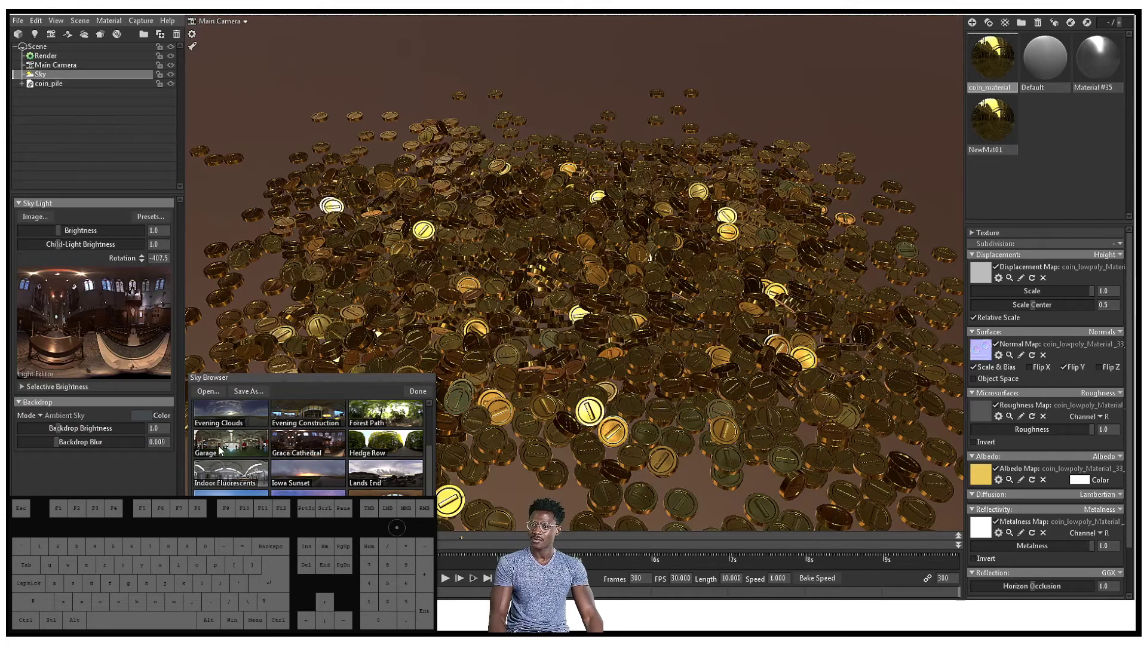
pyautogui.click(218, 445)
pyautogui.click(232, 423)
pyautogui.click(230, 473)
pyautogui.click(230, 503)
pyautogui.click(231, 532)
pyautogui.scroll(-1, 230, 533)
pyautogui.click(230, 533)
pyautogui.click(230, 562)
pyautogui.click(233, 588)
pyautogui.click(308, 562)
pyautogui.click(309, 533)
pyautogui.click(312, 487)
pyautogui.click(231, 445)
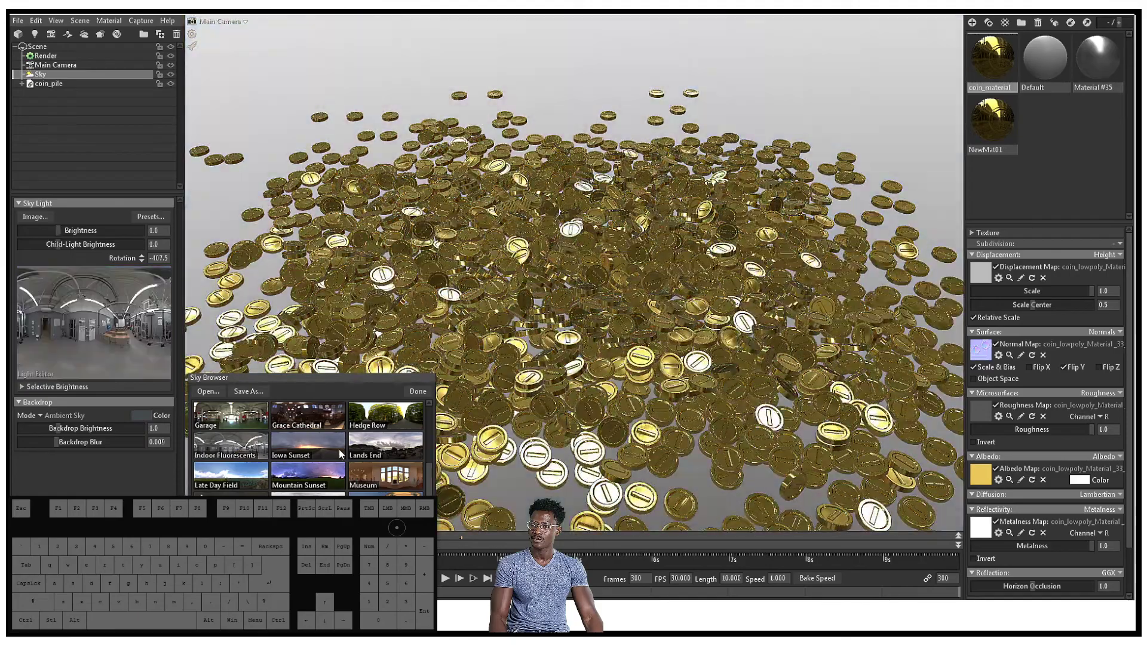
# Try the Late Day Field, Iowa Sunset and Evening Construction presets, rotating the sky to about -603.5
pyautogui.click(230, 477)
pyautogui.moveTo(544, 389); pyautogui.dragTo(621, 383)
pyautogui.click(308, 445)
pyautogui.keyDown('shift'); pyautogui.moveTo(619, 424); pyautogui.dragTo(529, 368); pyautogui.keyUp('shift')
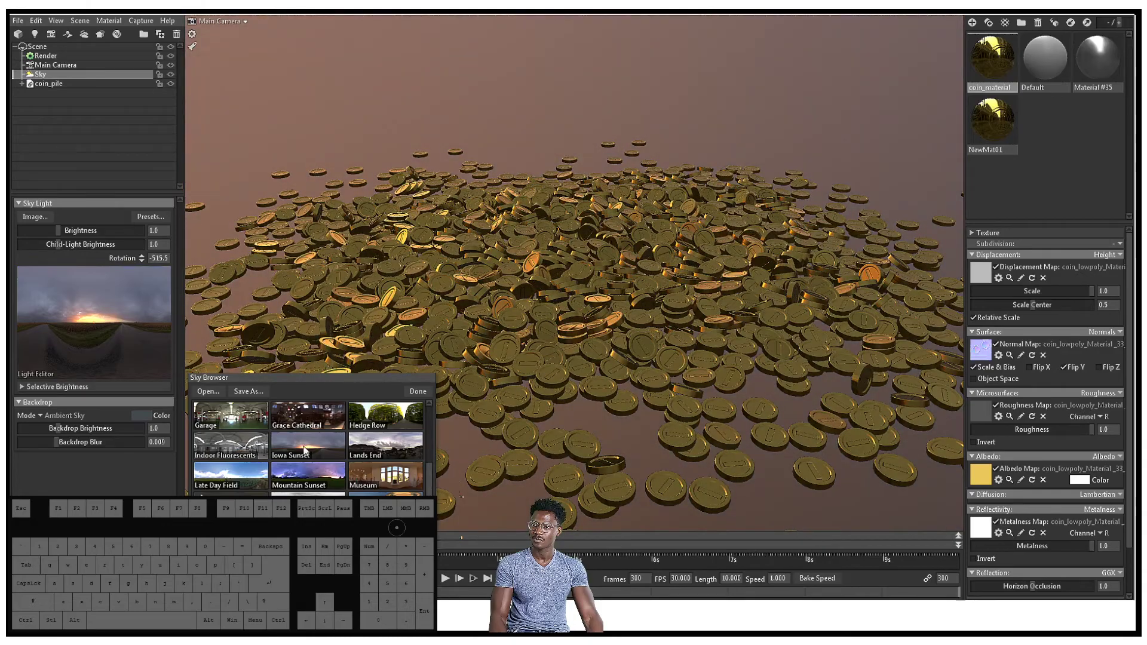
pyautogui.scroll(3, 303, 454)
pyautogui.click(307, 469)
pyautogui.keyDown('shift'); pyautogui.moveTo(668, 291); pyautogui.dragTo(563, 323); pyautogui.keyUp('shift')
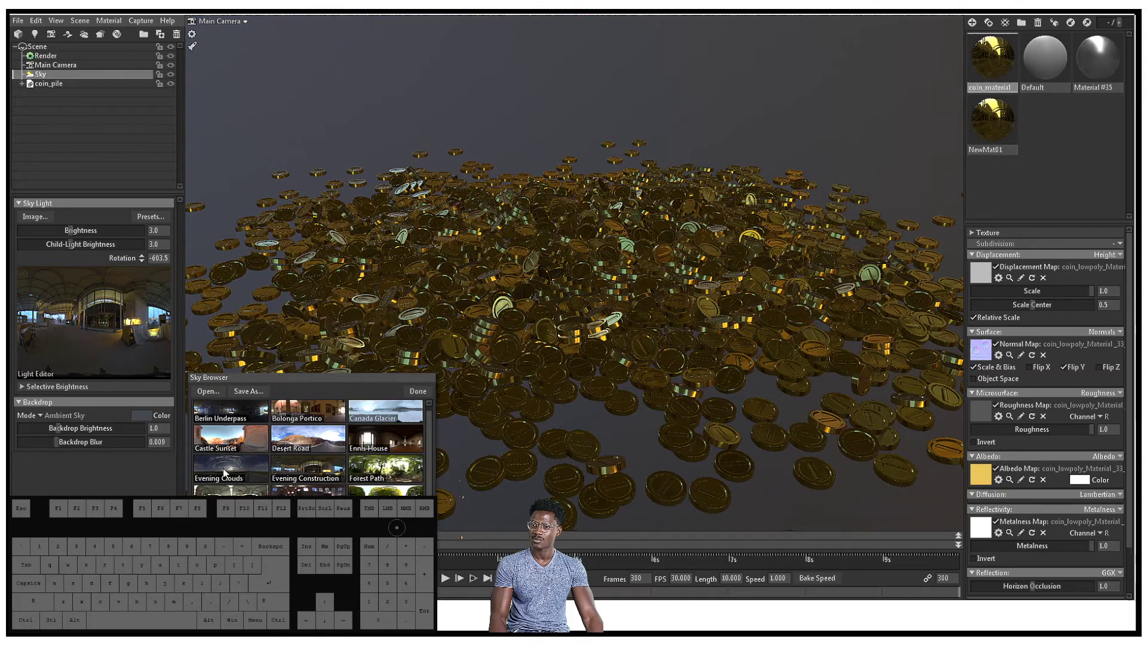
# Compare the Evening Clouds, Forest Path, Ennis House and Desert Road sky presets on the coins
pyautogui.click(224, 473)
pyautogui.click(355, 477)
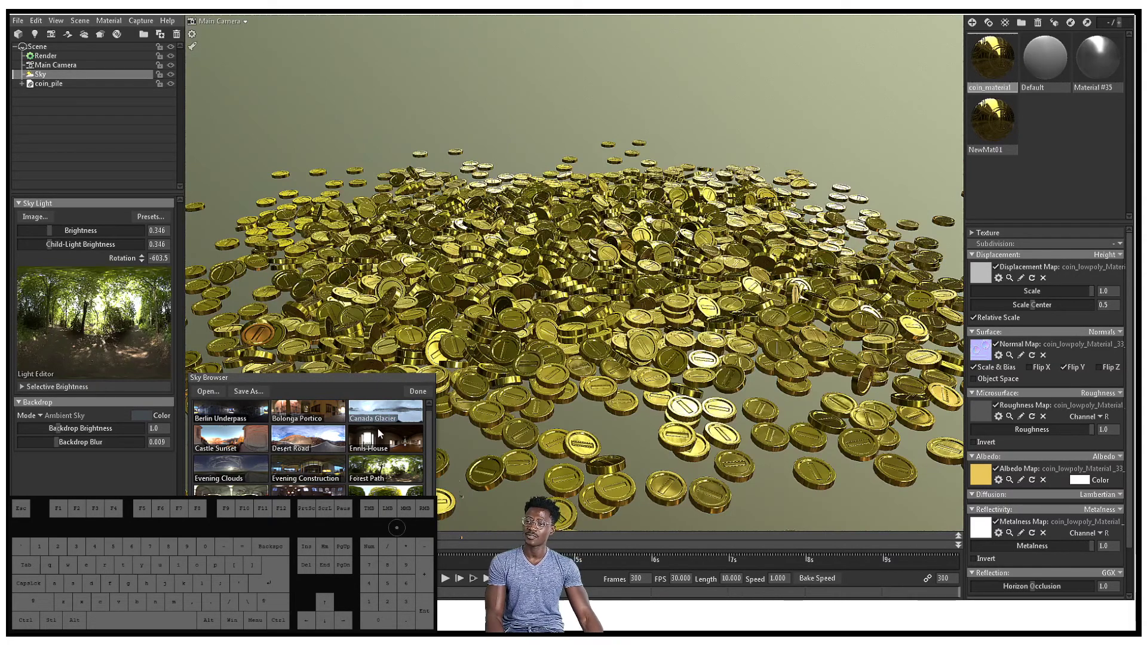
pyautogui.click(377, 430)
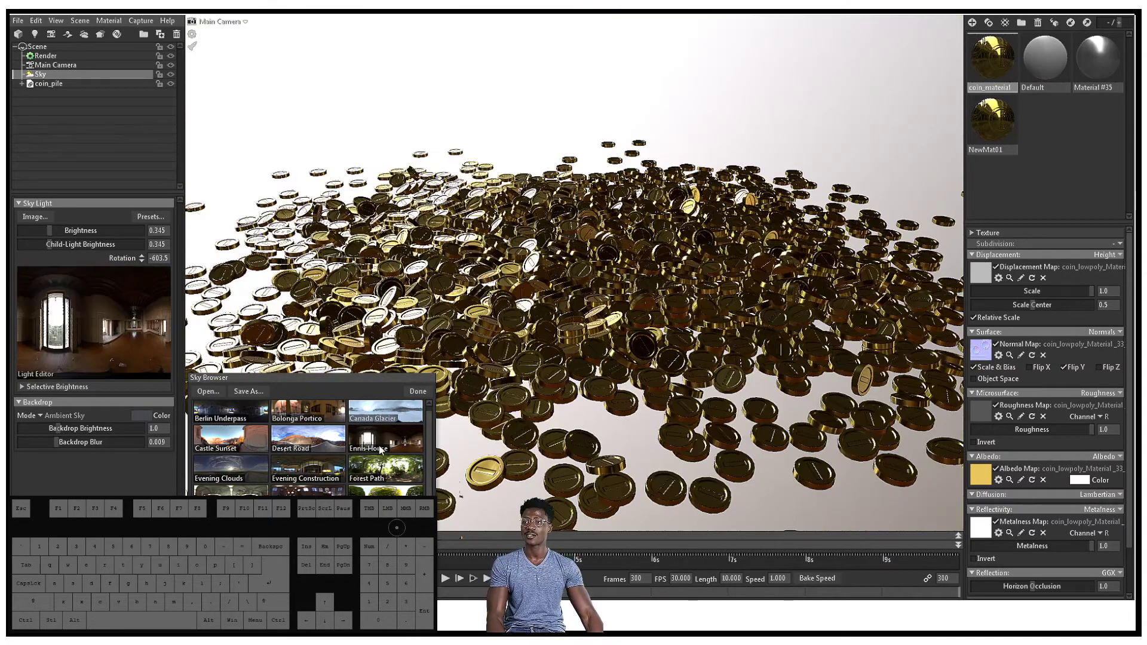
pyautogui.scroll(1, 346, 447)
pyautogui.click(306, 447)
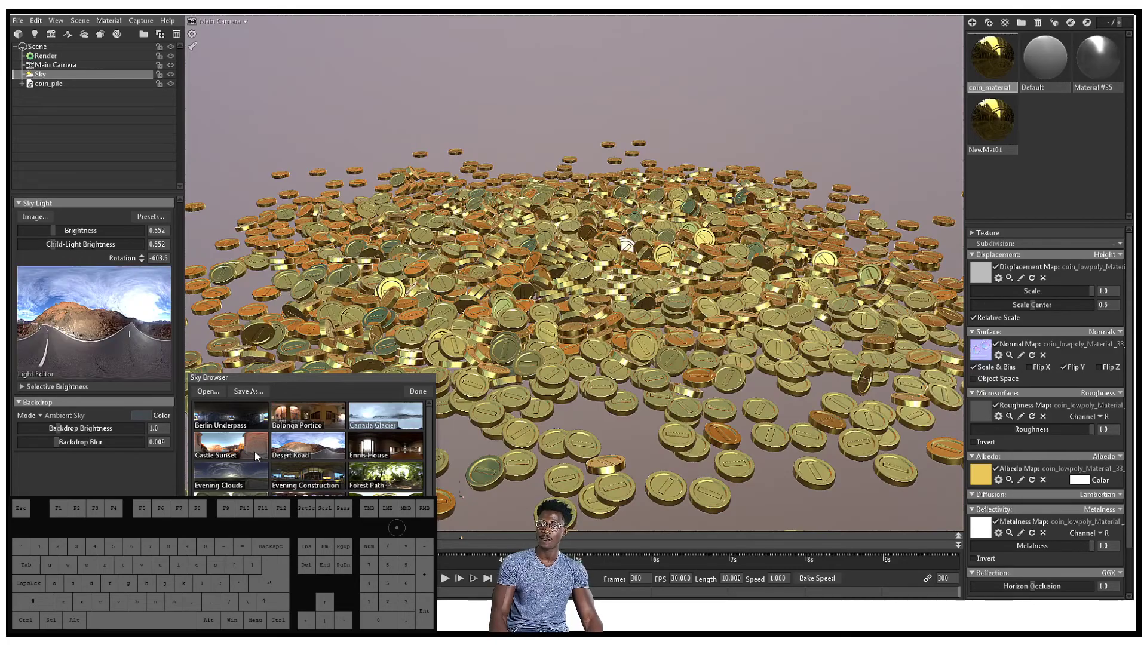
pyautogui.click(710, 181)
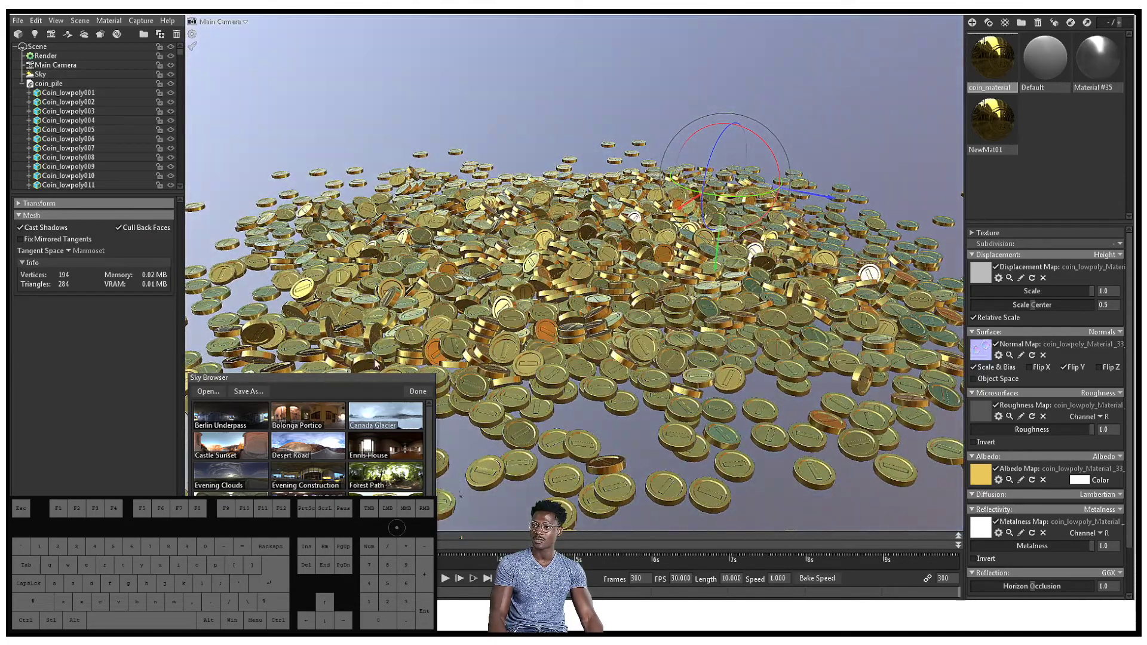
# Try the Castle Sunset sky preset and rotate the sky to about -793.5
pyautogui.click(221, 455)
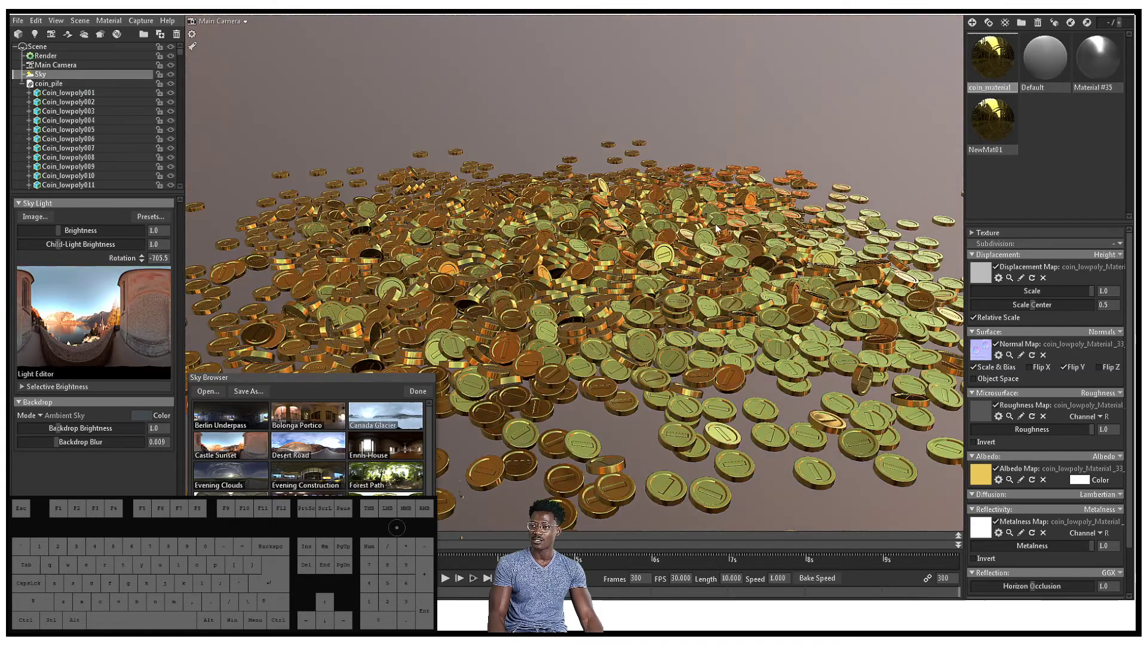
pyautogui.keyDown('shift'); pyautogui.moveTo(716, 228); pyautogui.dragTo(573, 287); pyautogui.keyUp('shift')
pyautogui.keyDown('shift'); pyautogui.moveTo(776, 257); pyautogui.dragTo(662, 261); pyautogui.keyUp('shift')
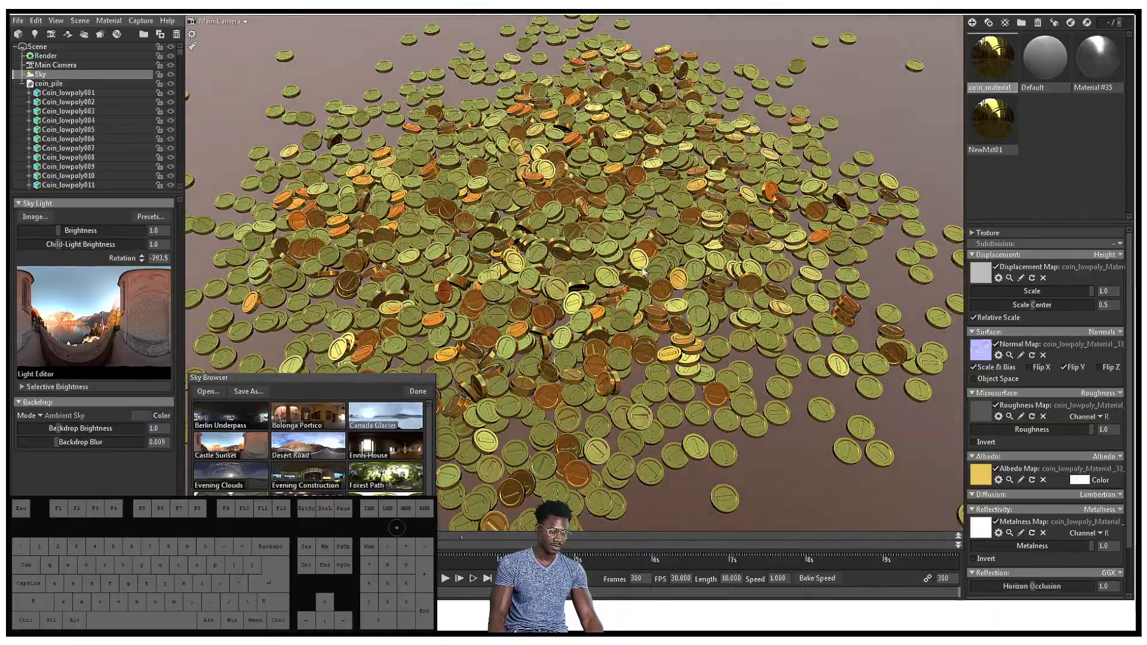
# Try the Bolonga Portico preset and a cloudy, rocky one, rotating the sky to about -1039
pyautogui.click(292, 426)
pyautogui.moveTo(705, 197)
pyautogui.keyDown('shift'); pyautogui.mouseDown()
pyautogui.moveTo(760, 191)
pyautogui.moveTo(719, 207)
pyautogui.moveTo(776, 202)
pyautogui.moveTo(582, 218)
pyautogui.moveTo(740, 203)
pyautogui.moveTo(751, 190)
pyautogui.moveTo(747, 178)
pyautogui.moveTo(708, 187)
pyautogui.mouseUp(); pyautogui.keyUp('shift')
pyautogui.keyDown('shift'); pyautogui.moveTo(737, 457); pyautogui.dragTo(687, 356); pyautogui.keyUp('shift')
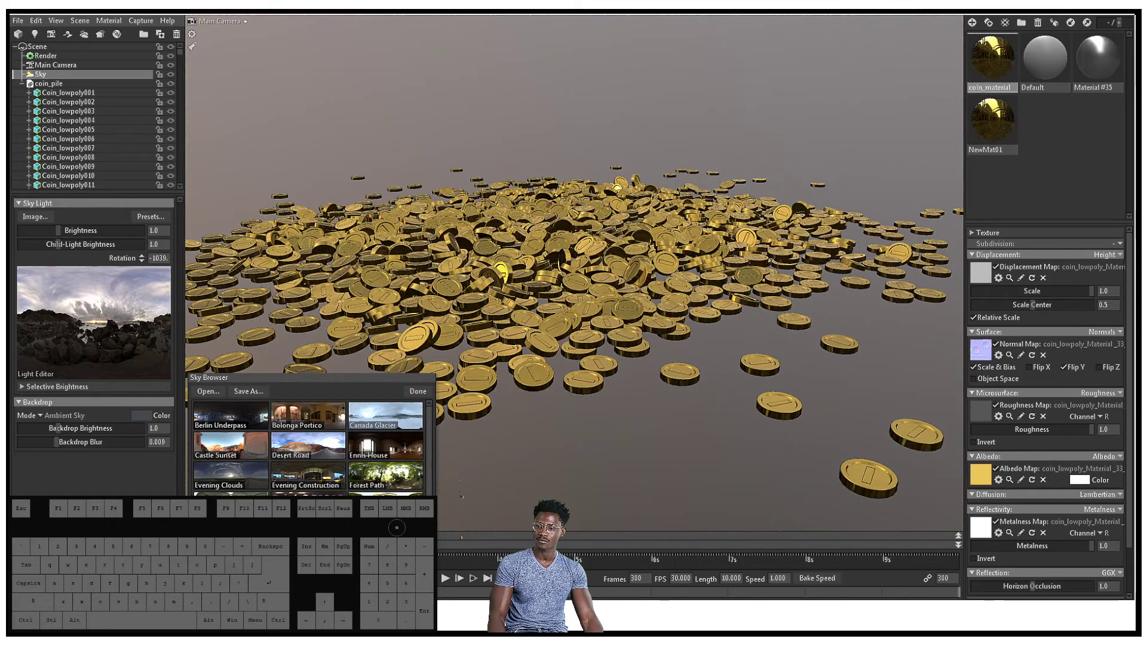
# Apply the indoor preset with tall bright windows, rotate the sky to about -1075 and add child lights around the windows
pyautogui.scroll(-2, 308, 448)
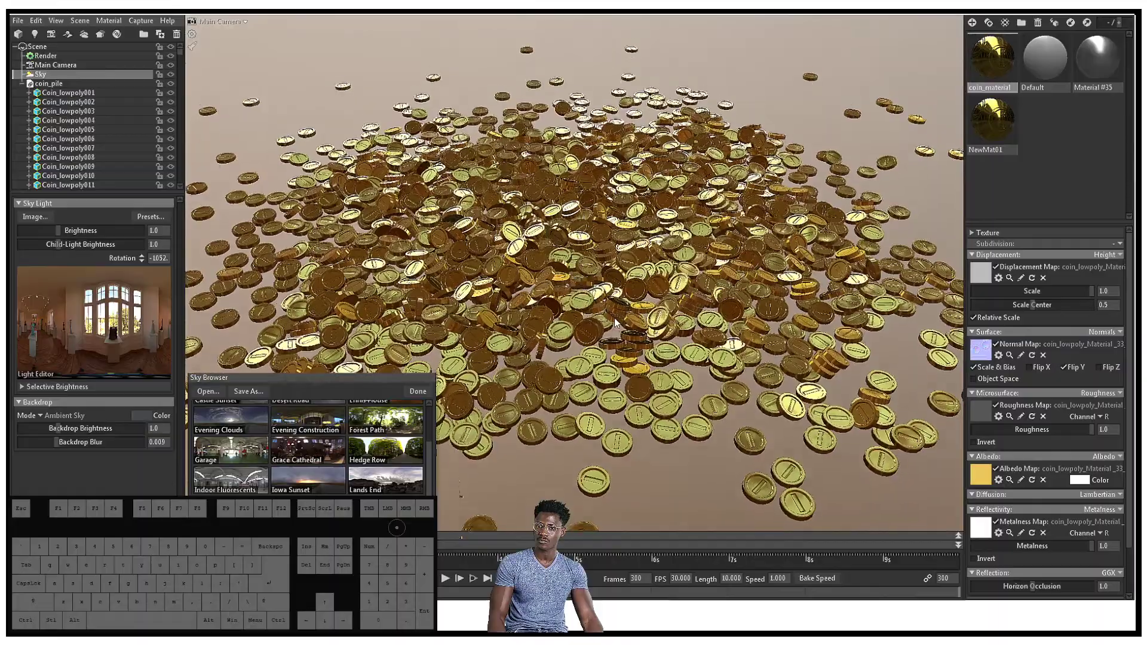
pyautogui.moveTo(615, 323)
pyautogui.mouseDown()
pyautogui.moveTo(637, 332)
pyautogui.moveTo(660, 317)
pyautogui.moveTo(615, 320)
pyautogui.moveTo(578, 346)
pyautogui.moveTo(612, 333)
pyautogui.mouseUp()
pyautogui.click(99, 304)
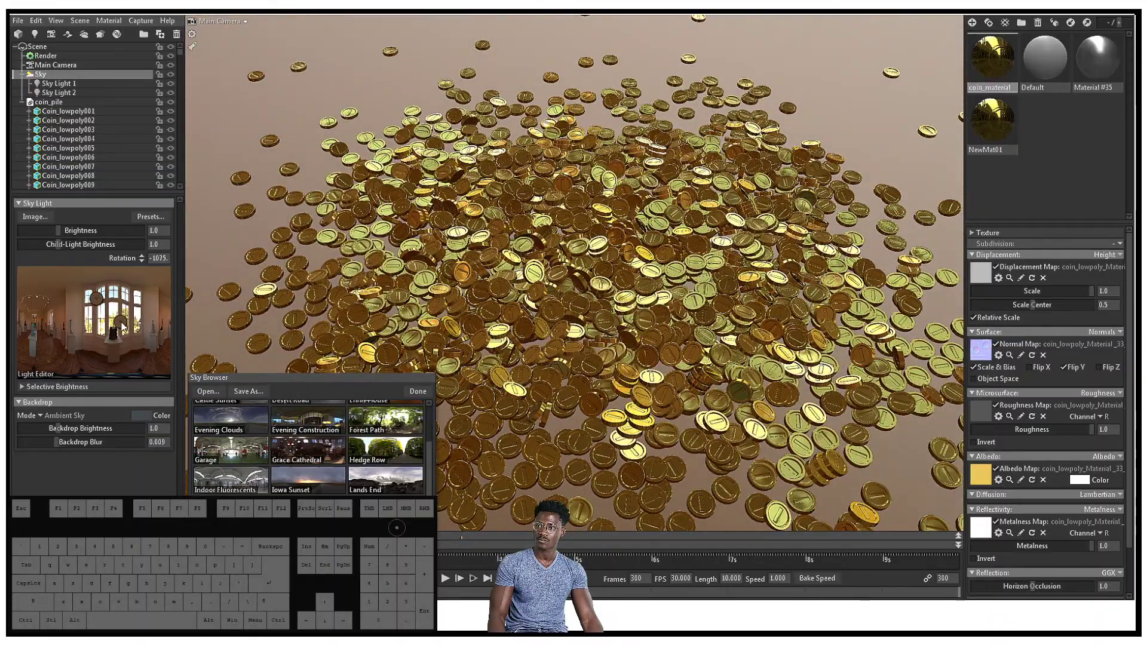
pyautogui.click(124, 348)
pyautogui.click(33, 308)
pyautogui.scroll(-5, 600, 222)
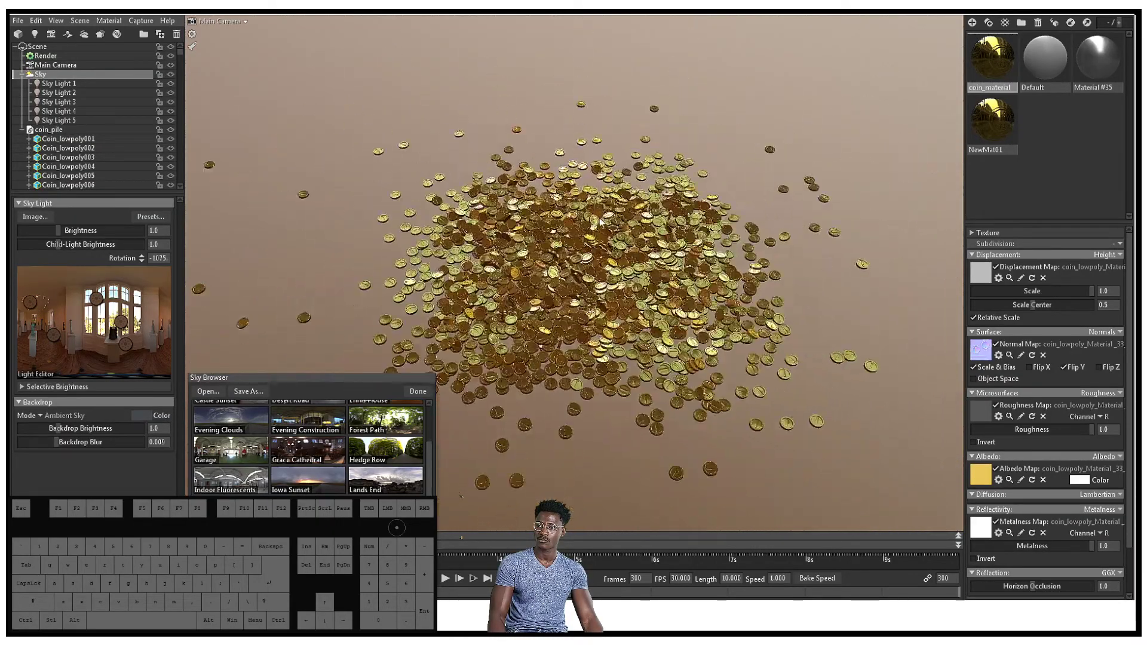
# Apply the Mountain Sunset sky preset and add four child lights across the clouds in the sky image
pyautogui.moveTo(601, 222); pyautogui.dragTo(410, 349)
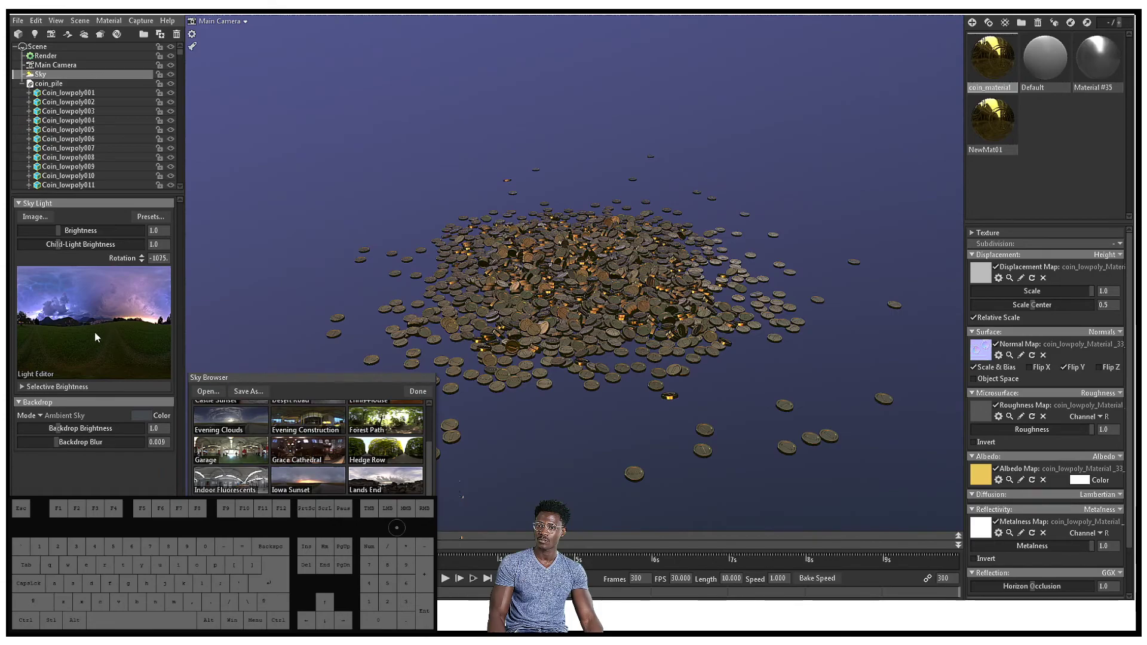
pyautogui.click(140, 305)
pyautogui.click(33, 306)
pyautogui.click(89, 281)
pyautogui.click(131, 290)
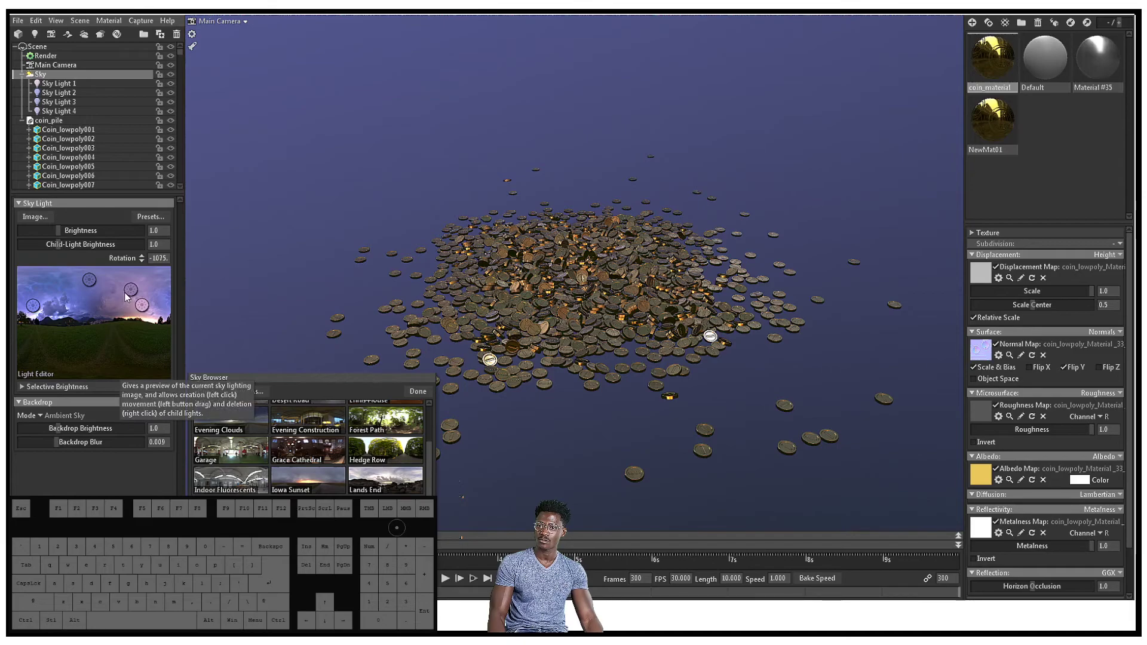
# Raise the brightness of Sky Light 1 and Sky Light 2, and rotate Sky Light 2 over the coin pile
pyautogui.click(60, 84)
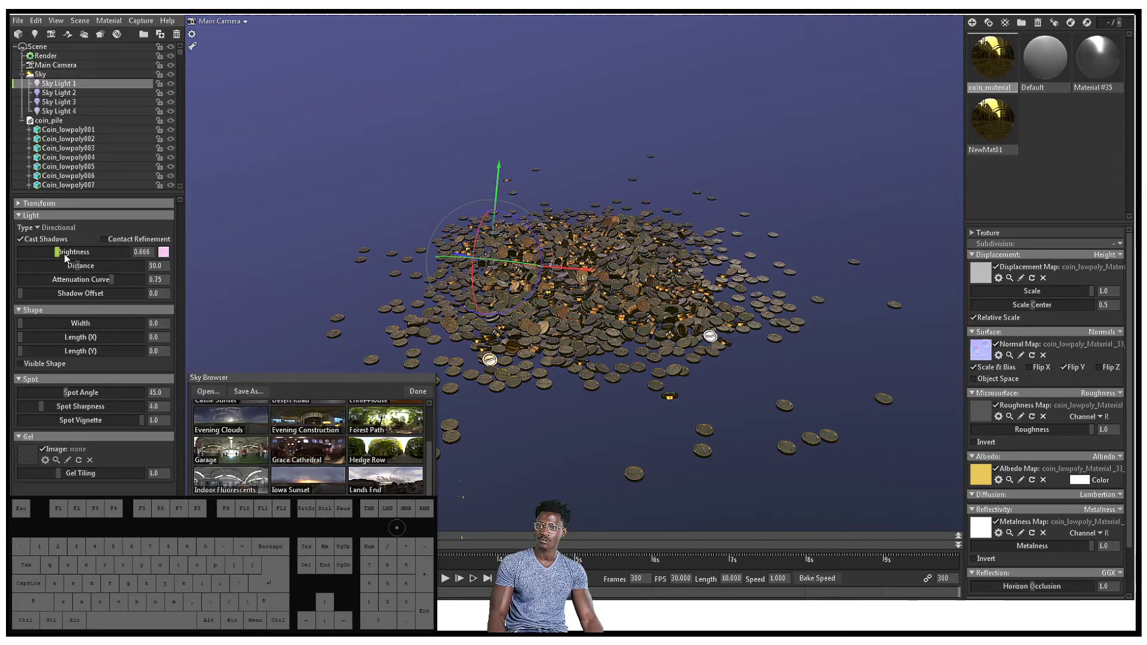
pyautogui.click(67, 93)
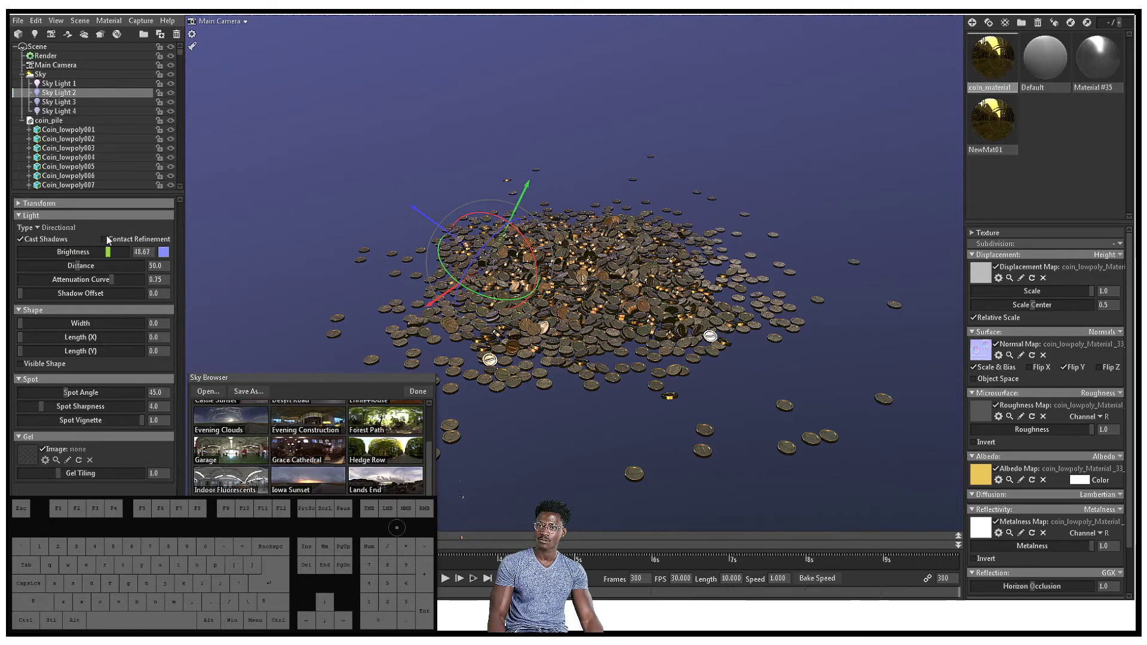
pyautogui.moveTo(520, 207)
pyautogui.mouseDown()
pyautogui.moveTo(547, 245)
pyautogui.moveTo(511, 209)
pyautogui.mouseUp()
# Move Sky Light 3 outward beside the coin pile, rotate it and raise its brightness to about 80.79
pyautogui.click(57, 101)
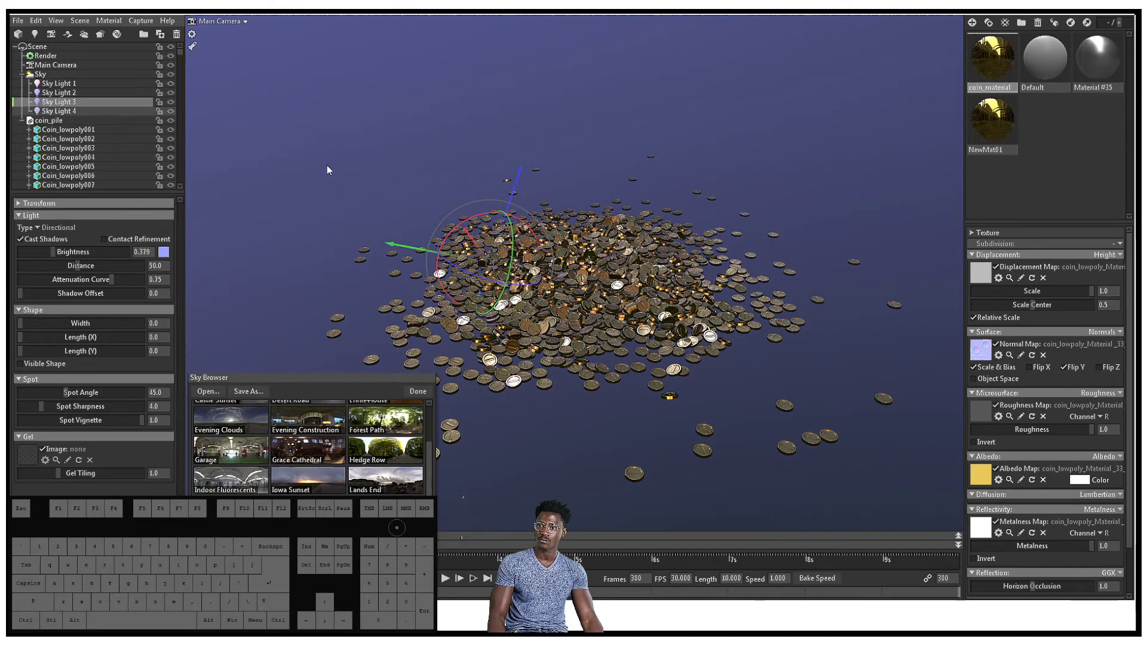
pyautogui.moveTo(404, 248); pyautogui.dragTo(335, 239)
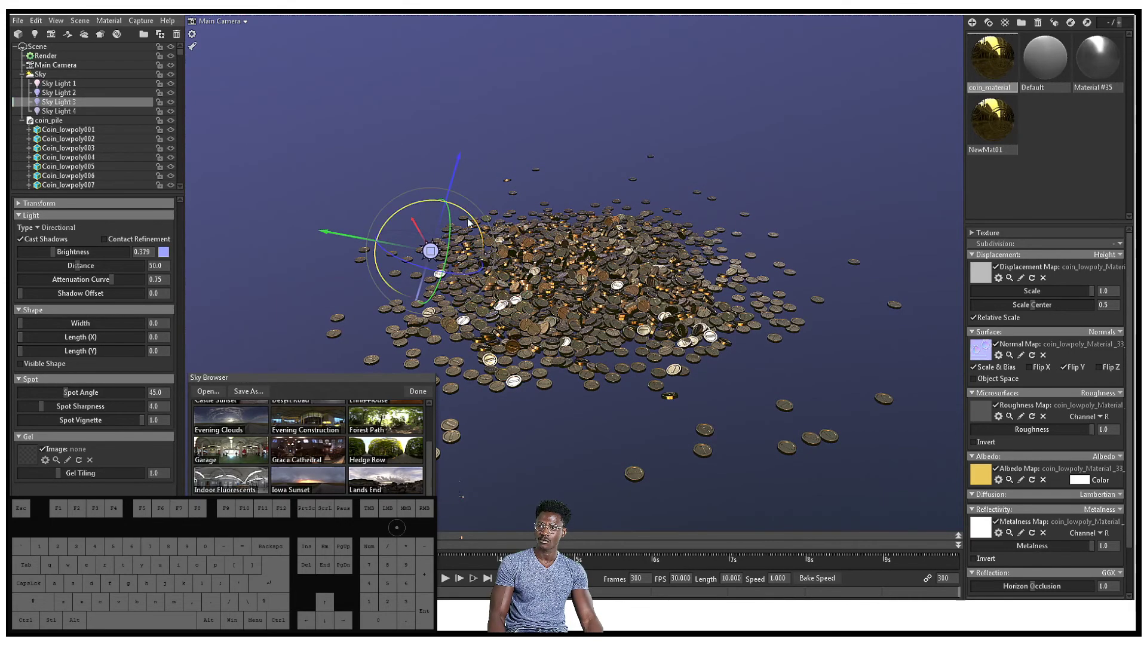
pyautogui.moveTo(468, 217)
pyautogui.mouseDown()
pyautogui.moveTo(476, 229)
pyautogui.moveTo(459, 223)
pyautogui.moveTo(450, 240)
pyautogui.moveTo(449, 222)
pyautogui.mouseUp()
pyautogui.moveTo(71, 253); pyautogui.dragTo(117, 252)
pyautogui.moveTo(743, 258); pyautogui.dragTo(714, 186)
pyautogui.scroll(10, 684, 262)
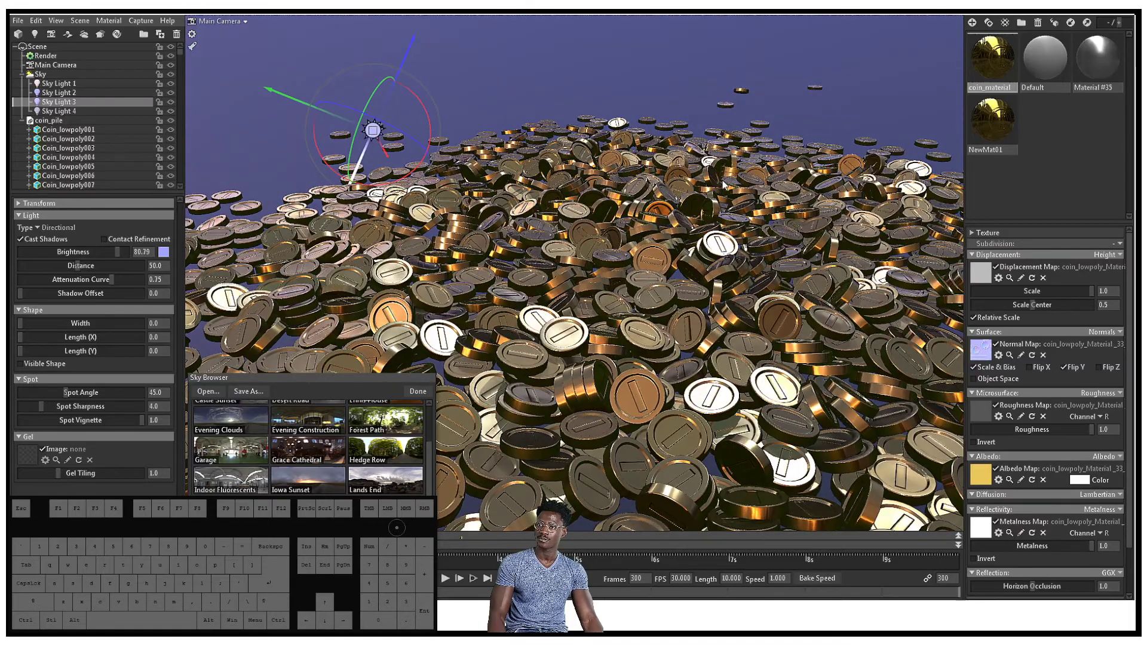
# Set Sky Light 4's brightness to 128, distance to 96.73, width to 25.36, spot angle to 34.61 and spot sharpness to about 6.49
pyautogui.click(54, 112)
pyautogui.moveTo(65, 255); pyautogui.dragTo(158, 255)
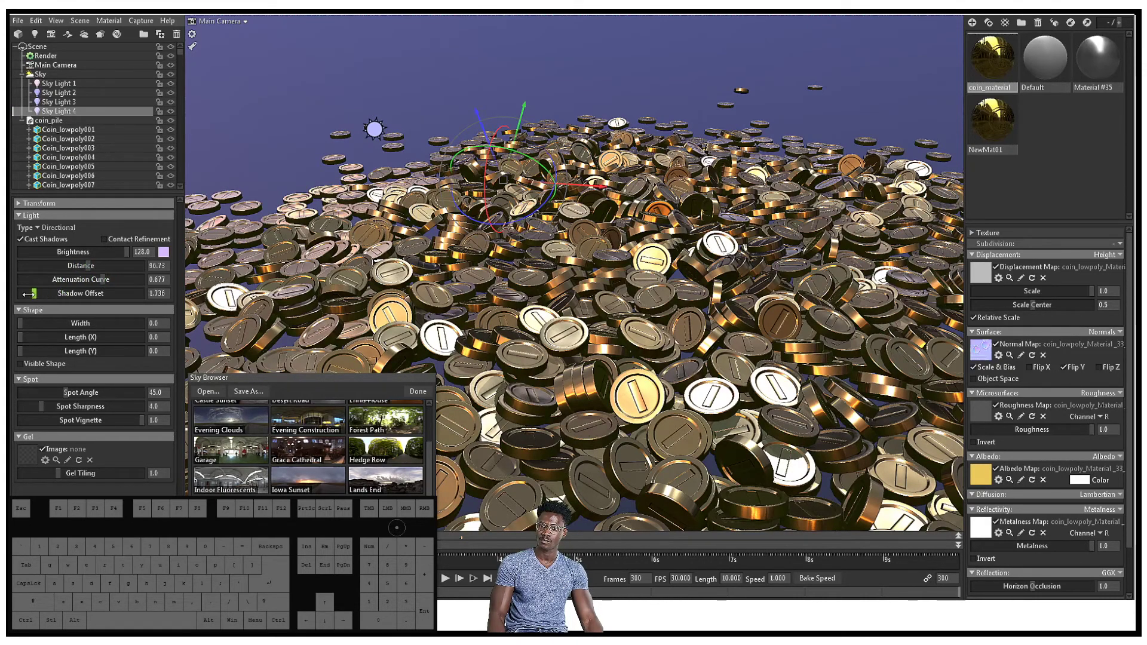
pyautogui.moveTo(20, 326); pyautogui.dragTo(64, 325)
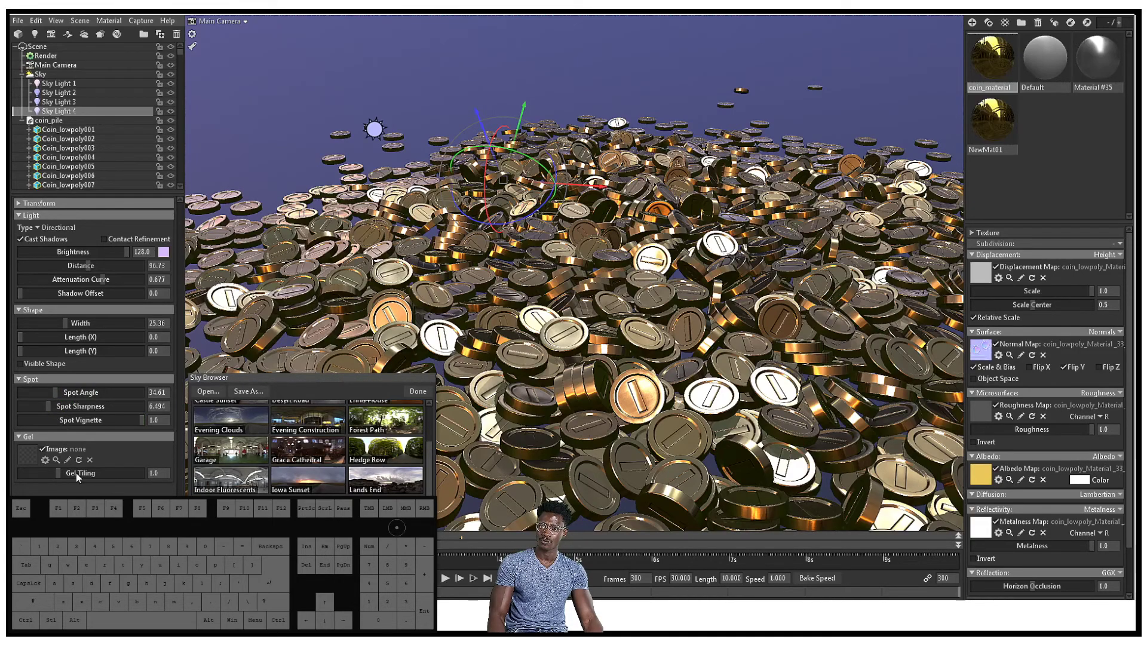
# Raise Sky Light 3's brightness to 128
pyautogui.click(59, 102)
pyautogui.moveTo(116, 258); pyautogui.dragTo(147, 252)
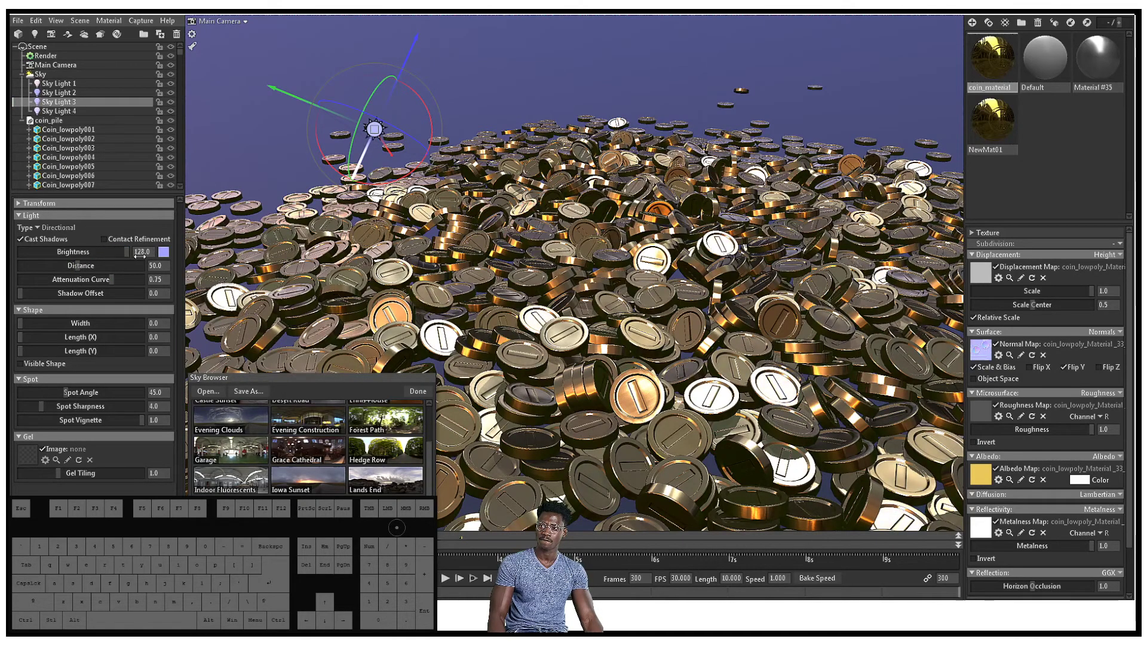
pyautogui.moveTo(653, 261); pyautogui.dragTo(657, 229)
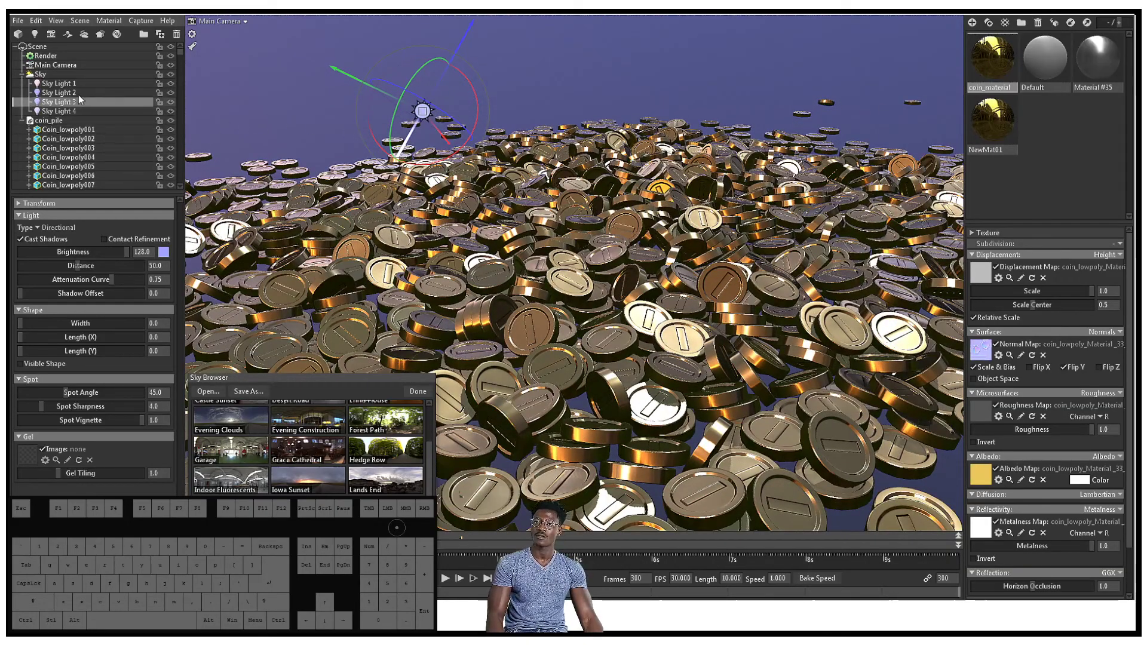
# Select coin_pile in the scene and examine the lit pile from above and from different sides
pyautogui.click(48, 120)
pyautogui.moveTo(488, 181); pyautogui.dragTo(335, 207)
pyautogui.scroll(-8, 550, 209)
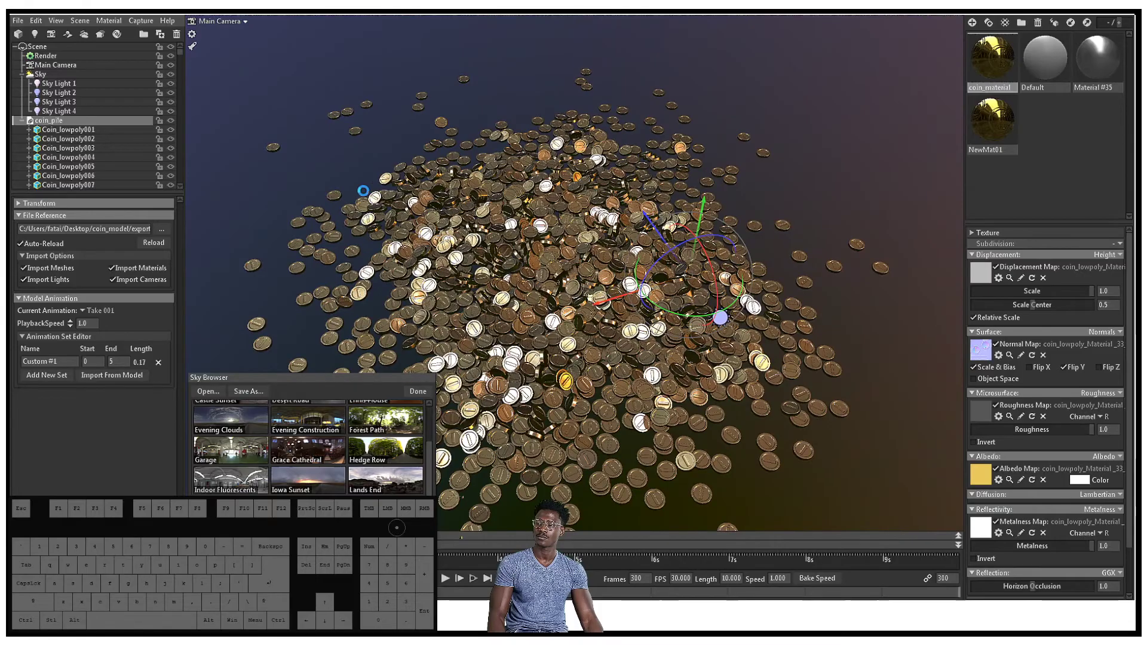
pyautogui.moveTo(458, 206); pyautogui.dragTo(414, 182)
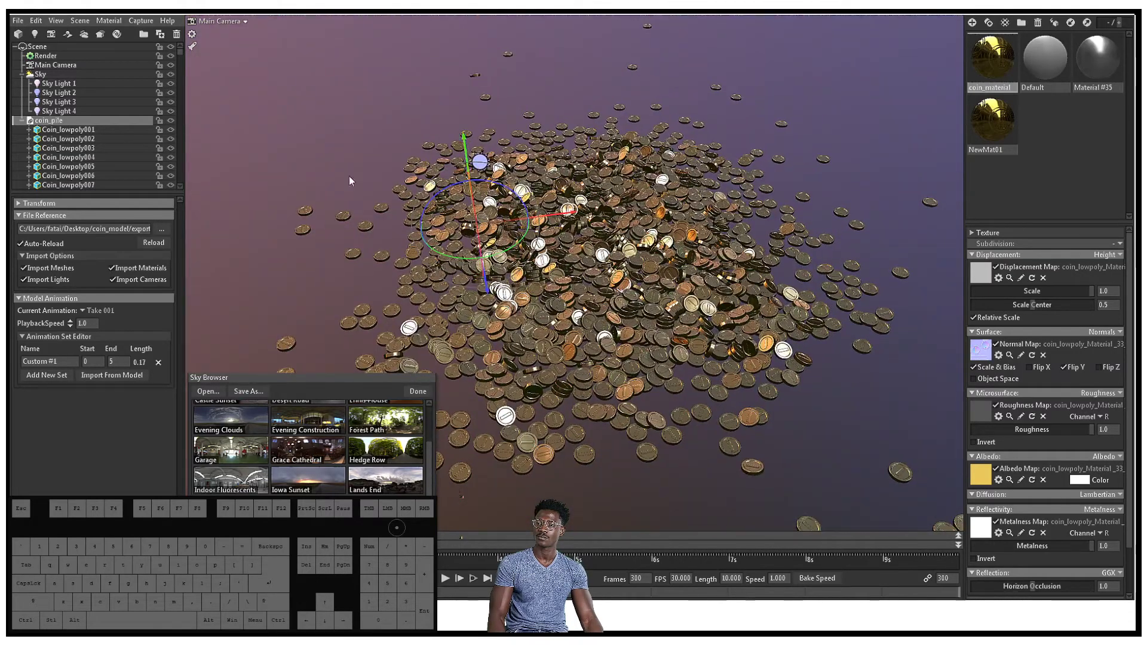
pyautogui.click(41, 128)
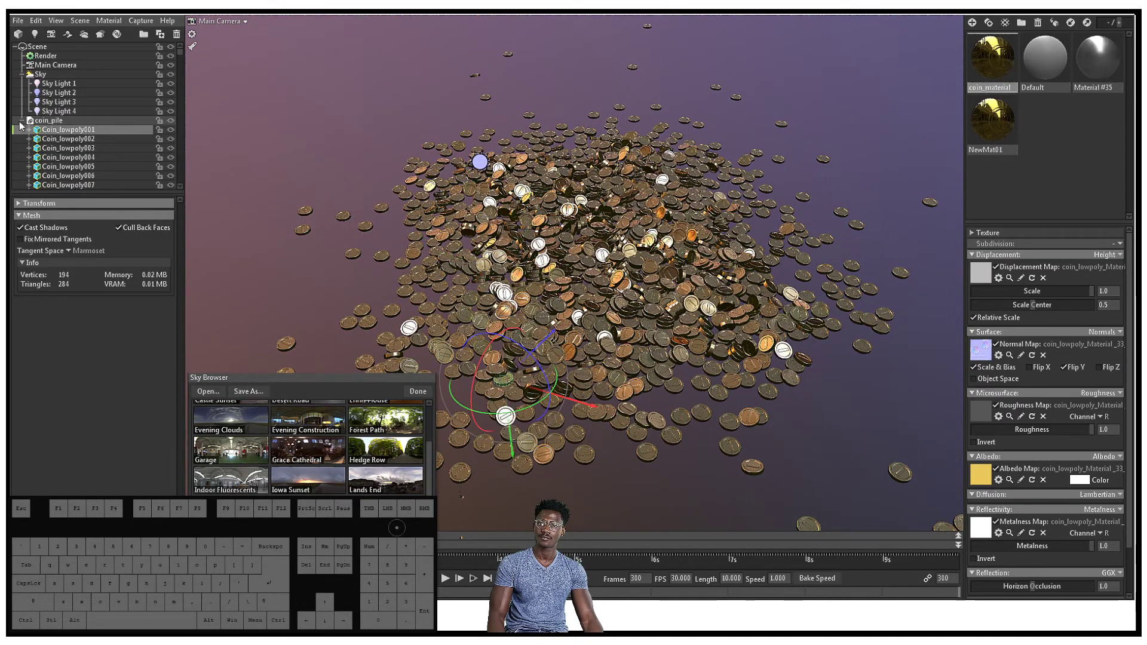
# Collapse the coin_pile model in the scene list and select it
pyautogui.click(22, 120)
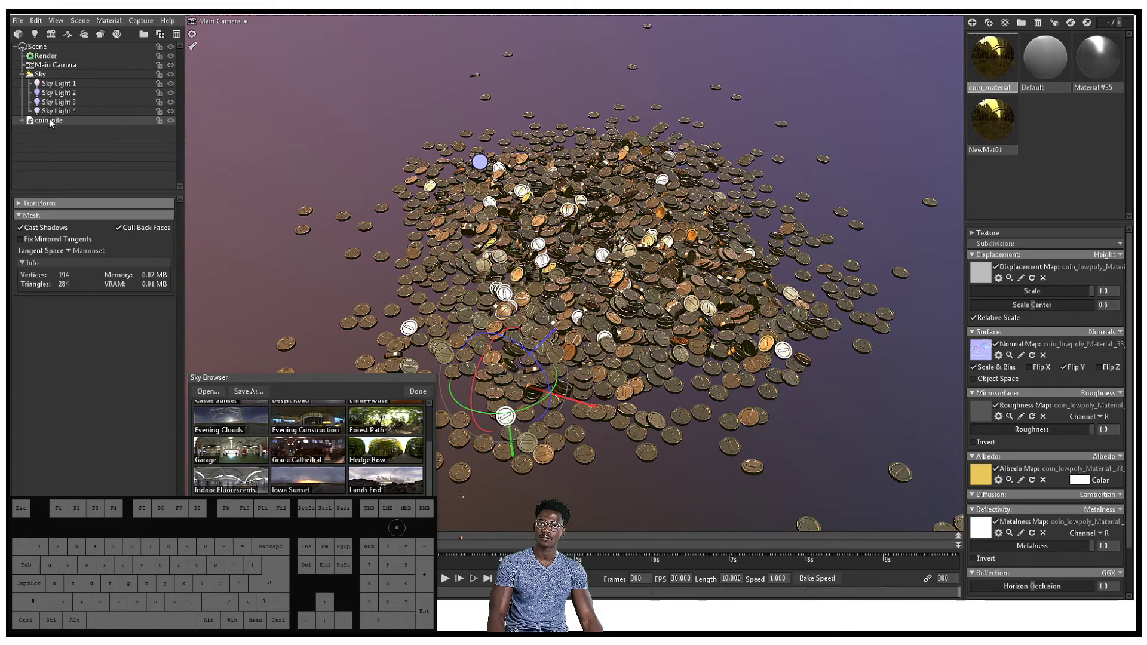
pyautogui.click(44, 121)
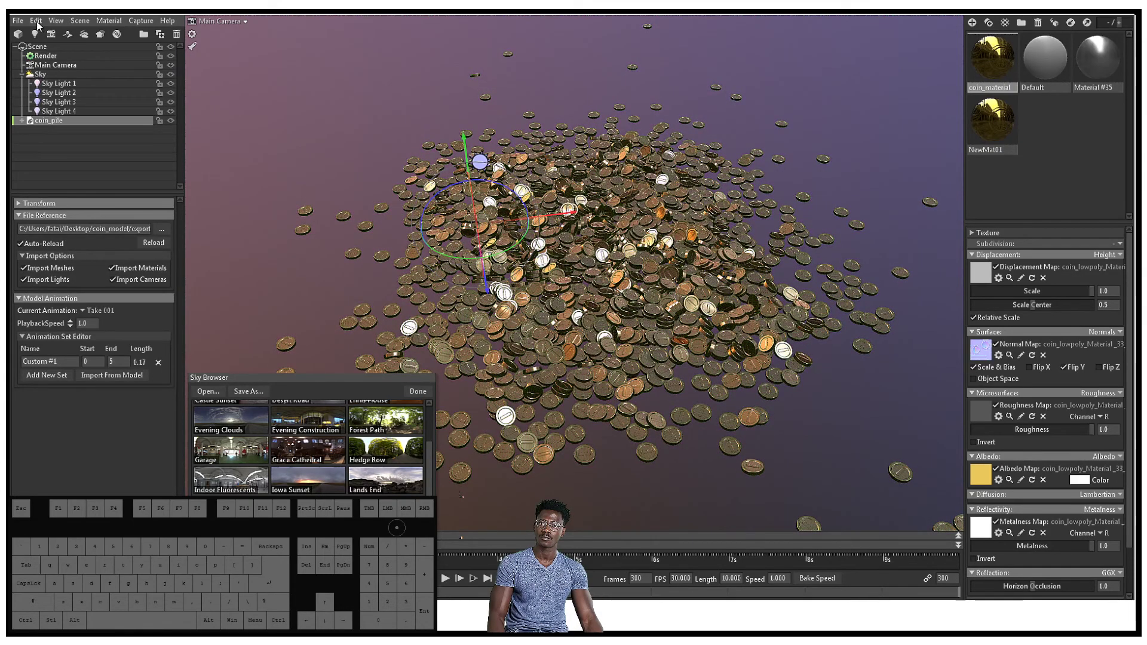
pyautogui.click(36, 21)
pyautogui.moveTo(14, 22)
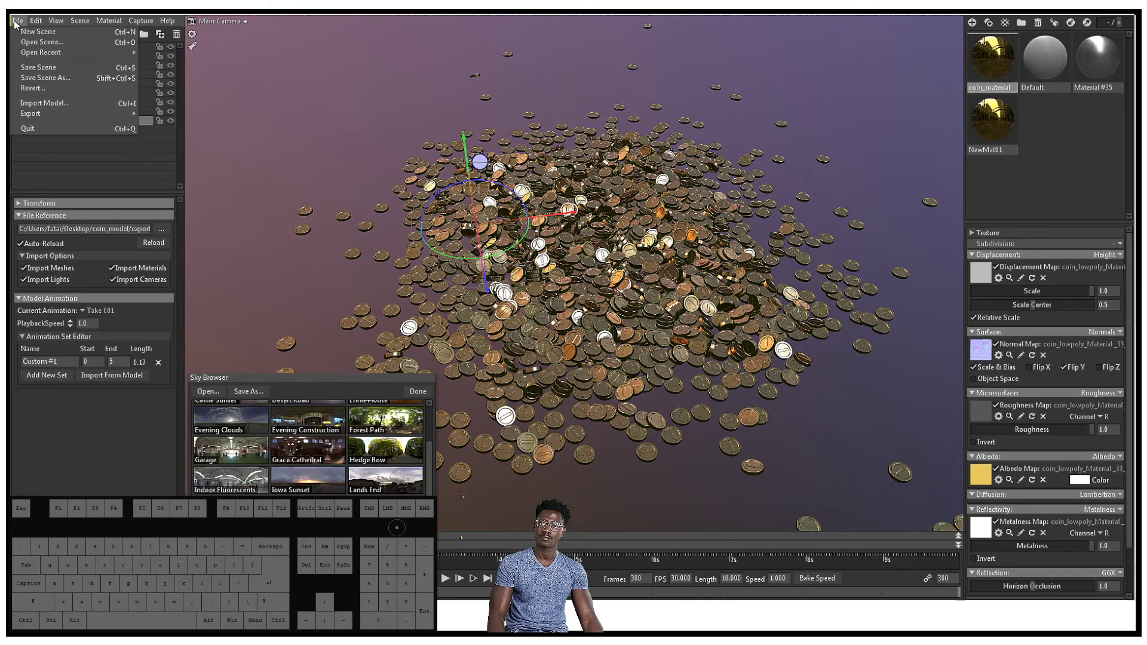
pyautogui.click(46, 174)
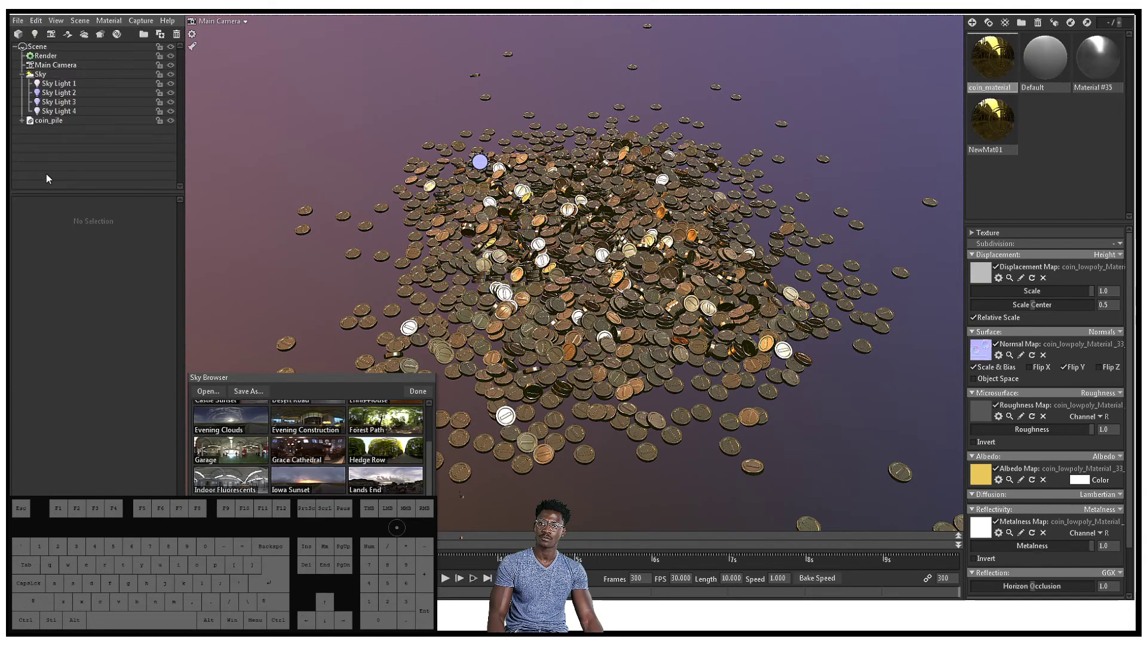
pyautogui.click(37, 121)
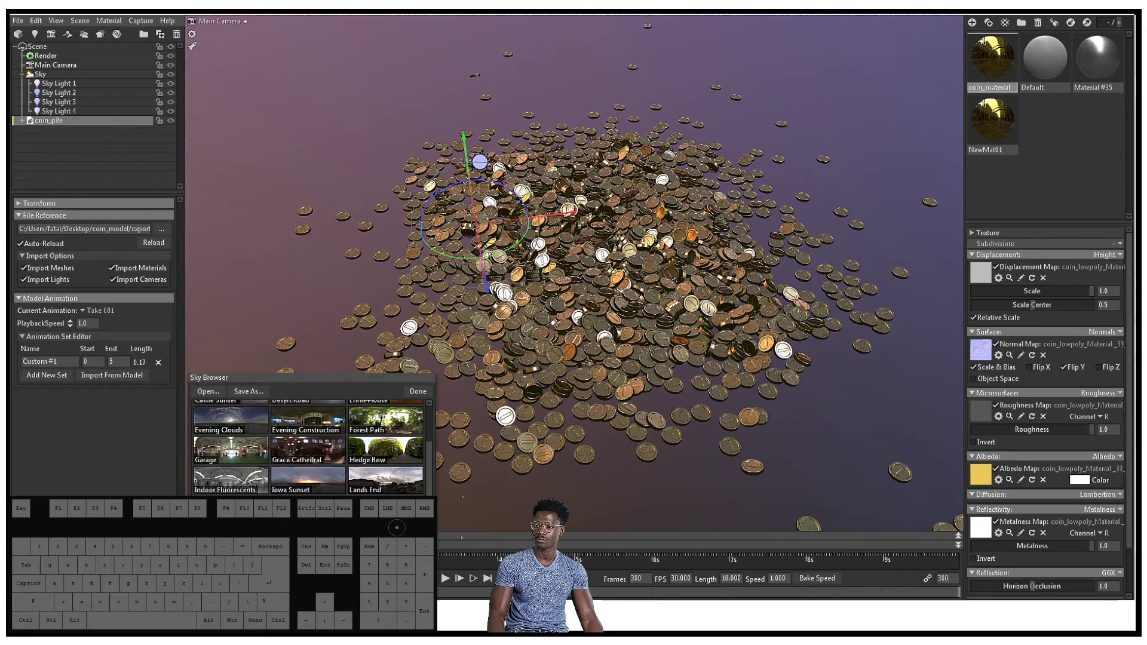
# Import a second copy of the coin_pile model from the coin_model exports folder into the scene
pyautogui.moveTo(676, 621)
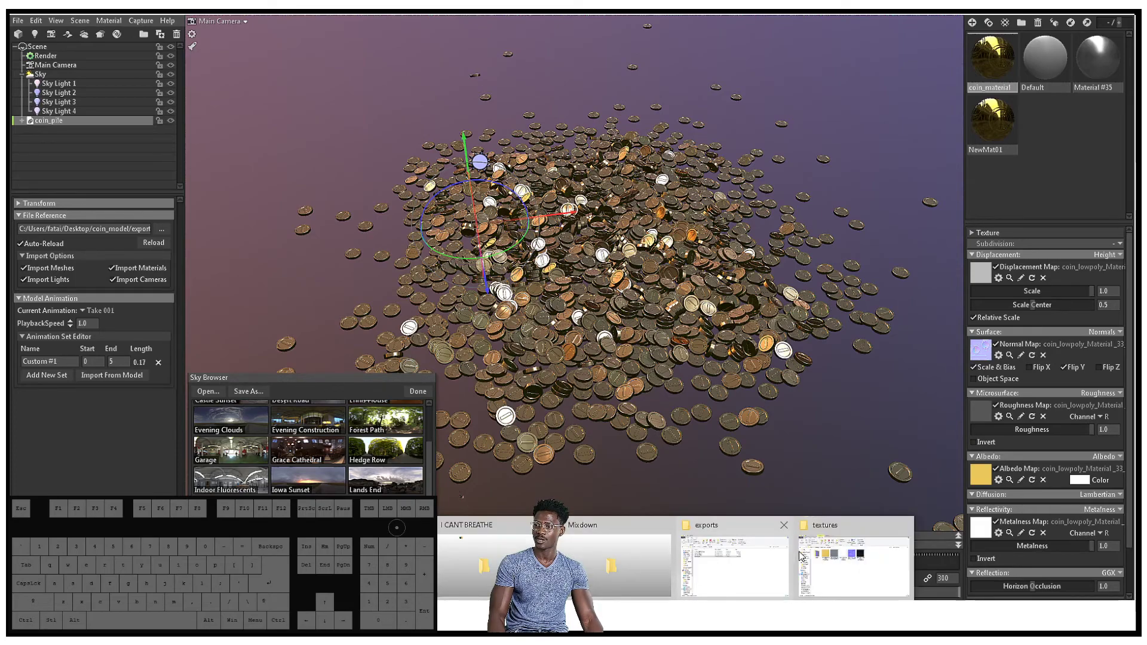
pyautogui.moveTo(709, 556)
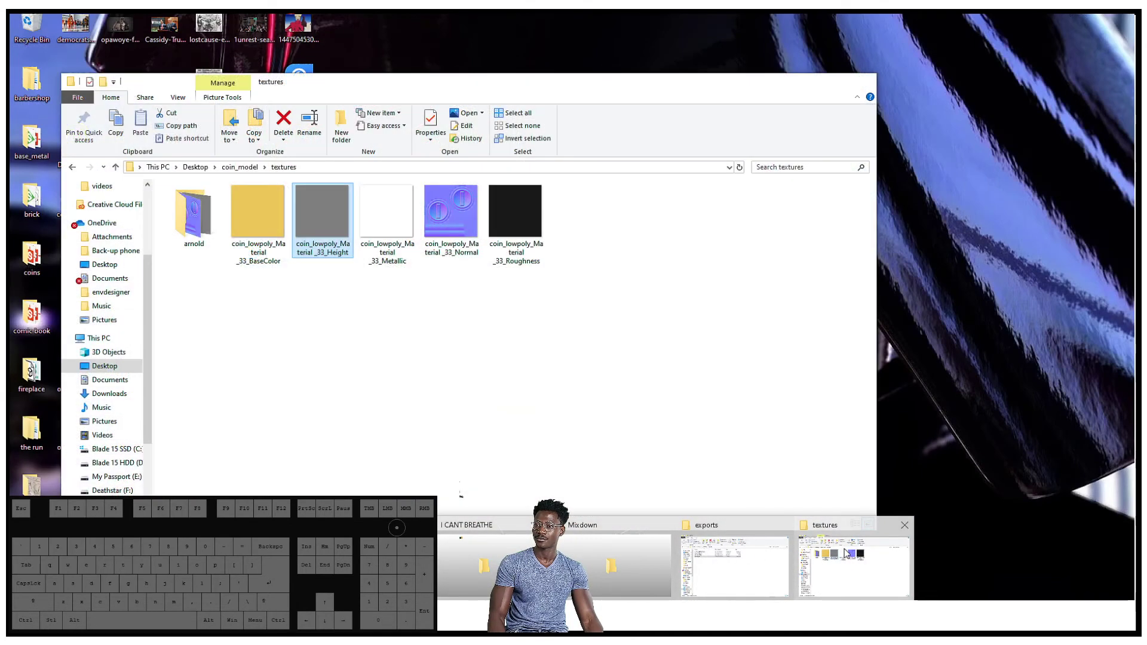
pyautogui.click(847, 554)
pyautogui.click(242, 169)
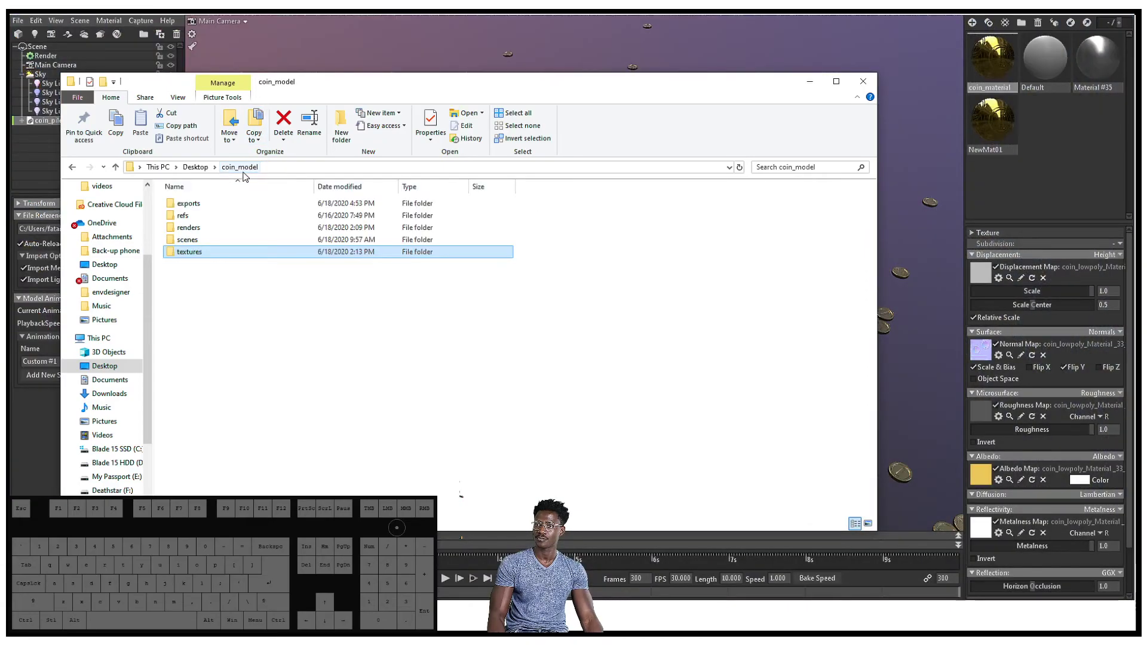
pyautogui.click(187, 205)
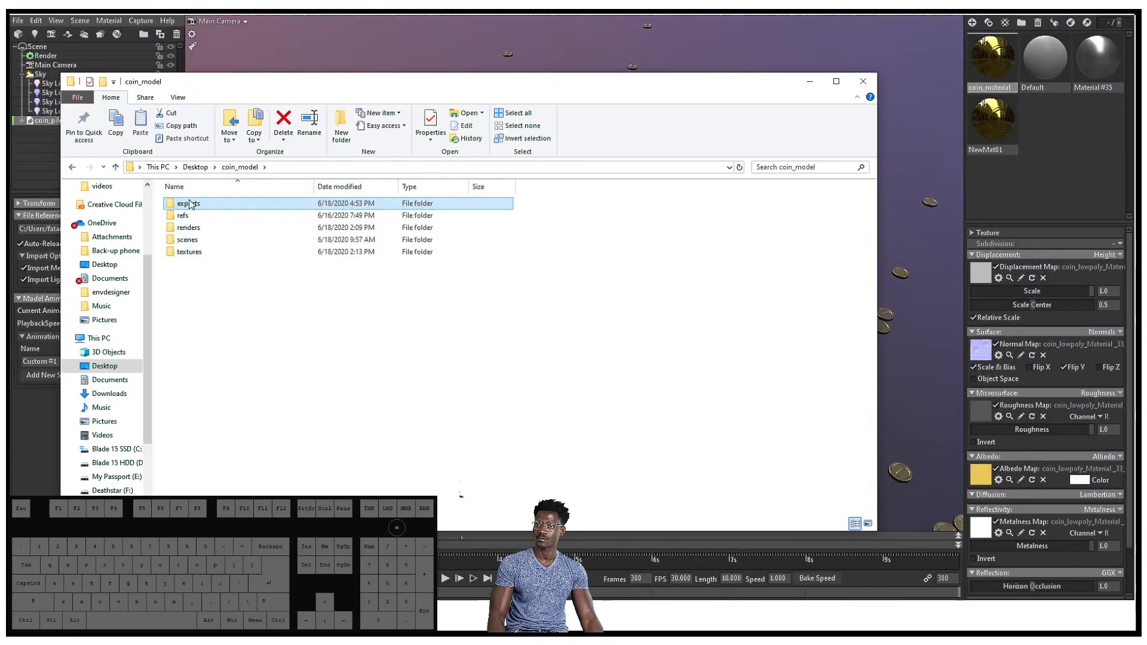
pyautogui.doubleClick(189, 204)
pyautogui.moveTo(190, 240); pyautogui.dragTo(46, 178)
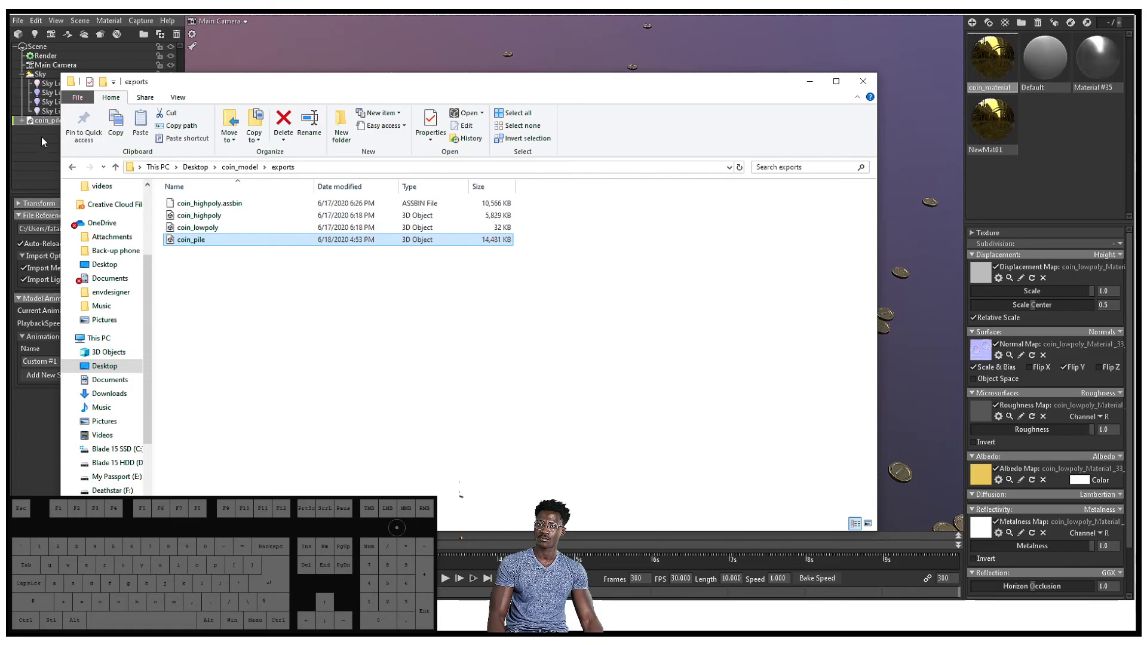
pyautogui.click(810, 87)
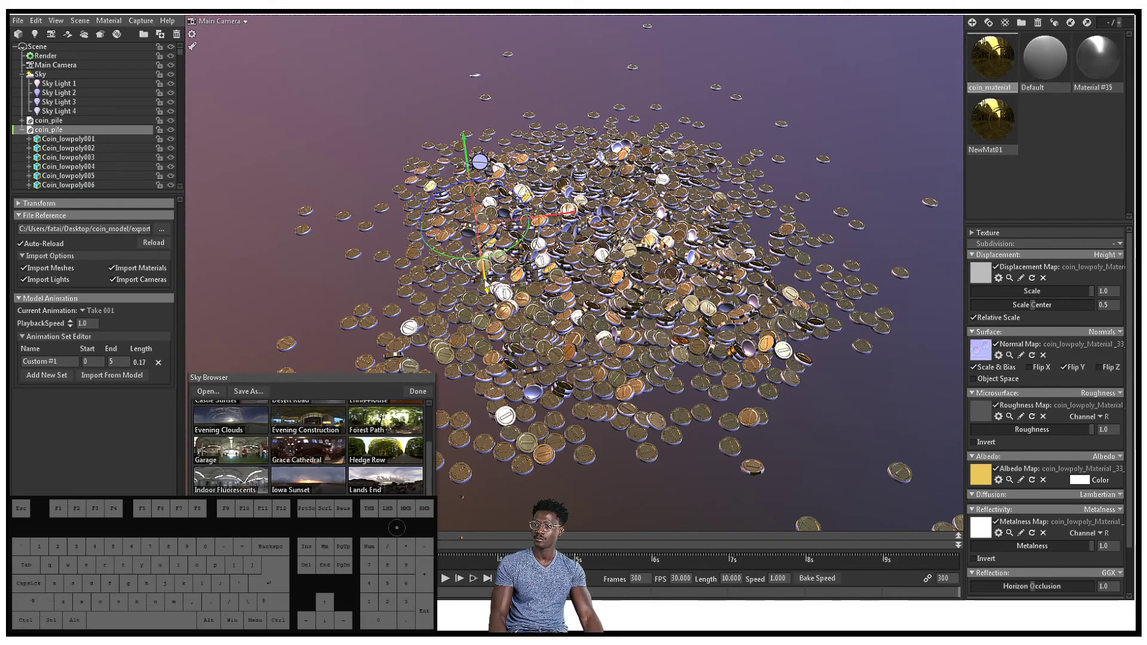
pyautogui.press('Tab')
pyautogui.click(620, 290)
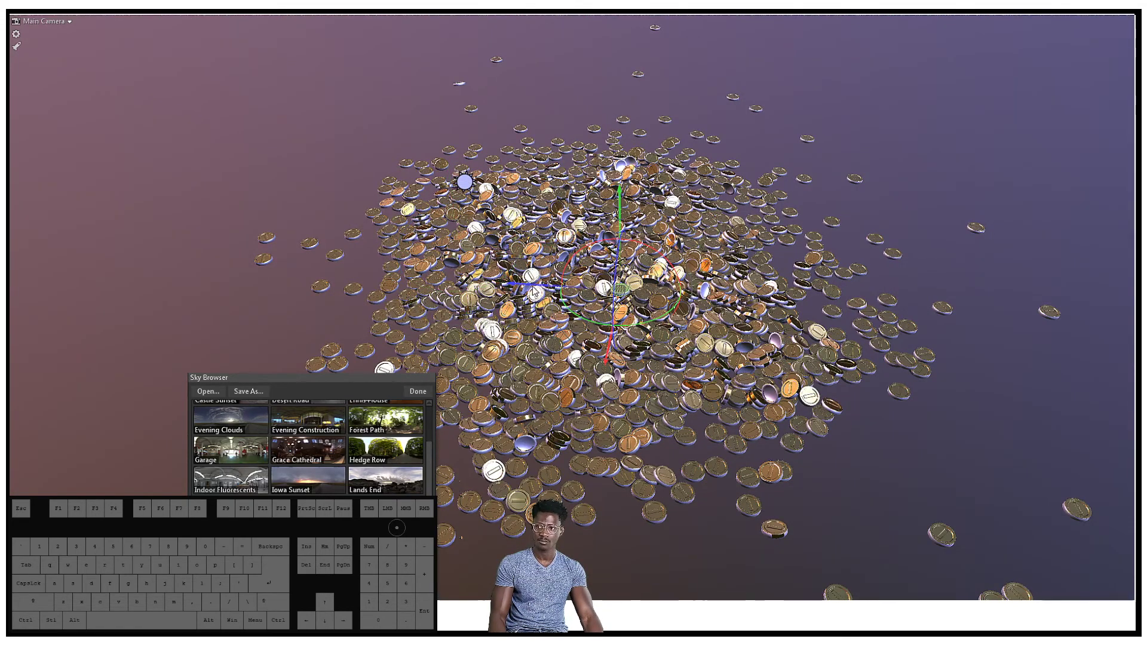
pyautogui.press('Tab')
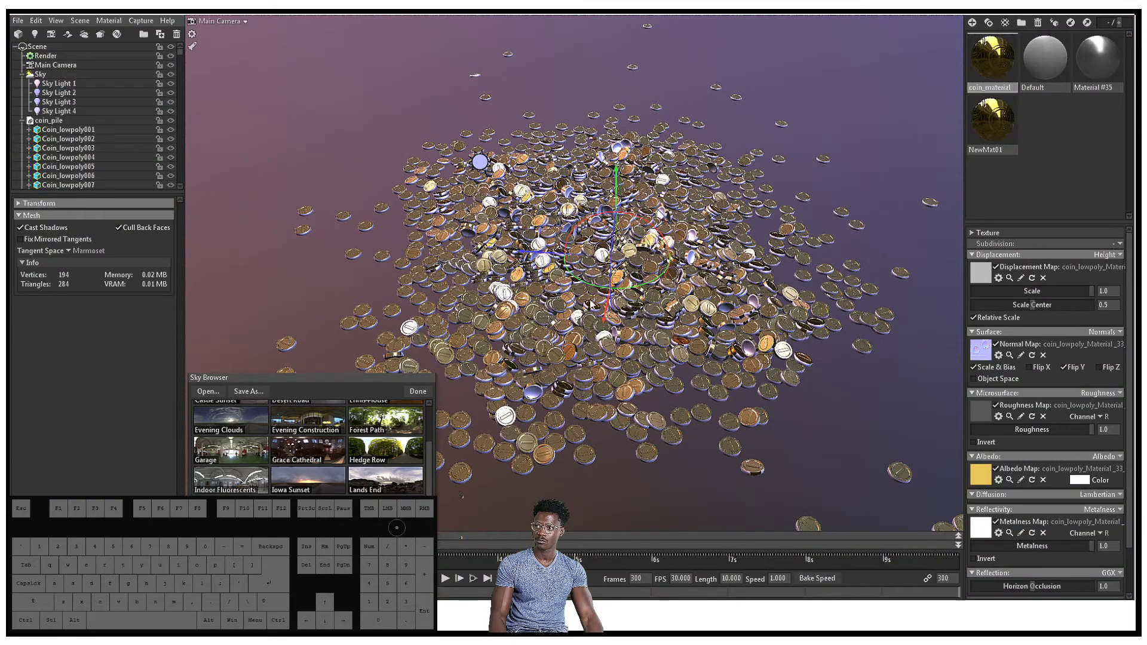
pyautogui.click(352, 240)
pyautogui.moveTo(273, 255); pyautogui.dragTo(507, 267)
pyautogui.hotkey('ctrl', 'z')
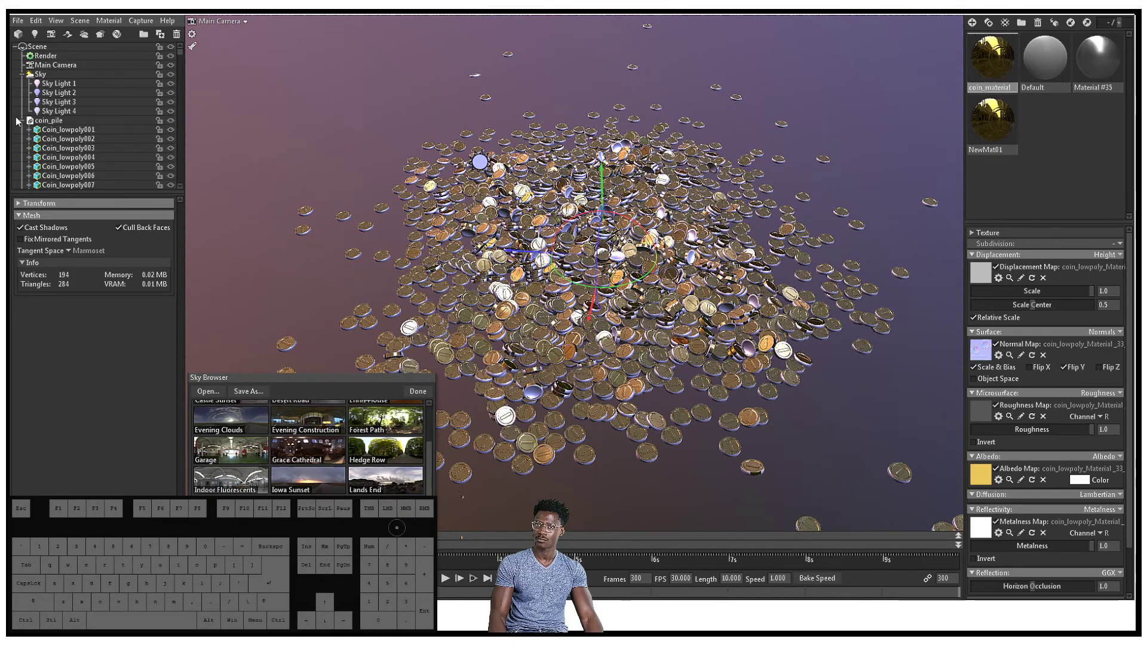
# Move the first coin_pile model sideways, clear of the newly imported pile
pyautogui.click(73, 121)
pyautogui.moveTo(562, 214); pyautogui.dragTo(11, 351)
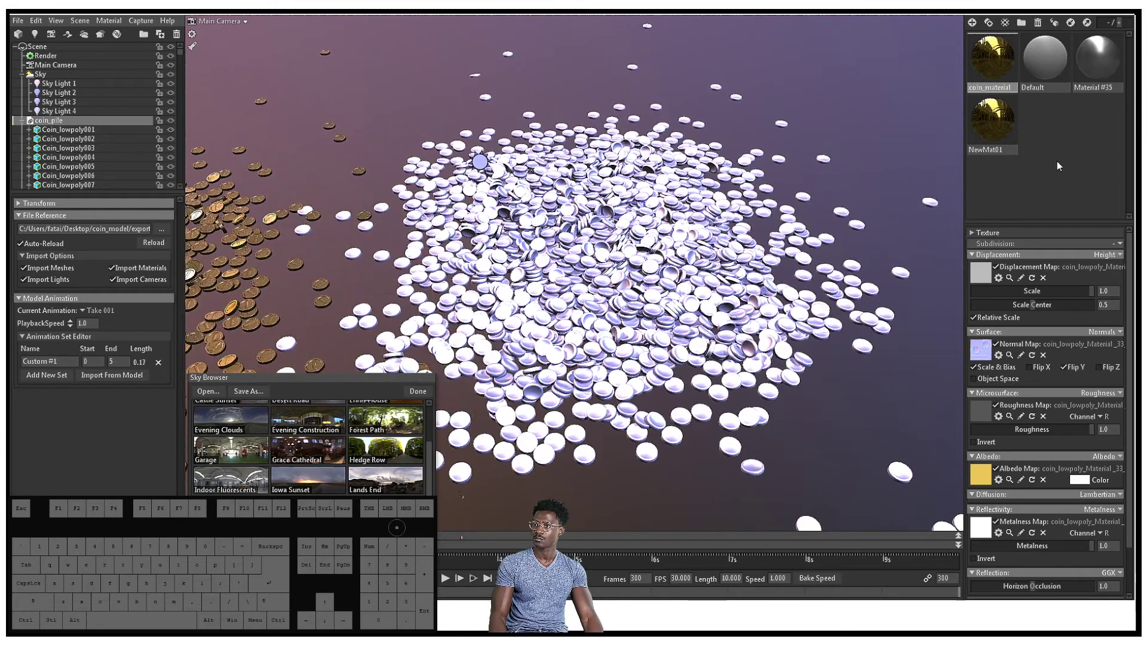
pyautogui.click(691, 238)
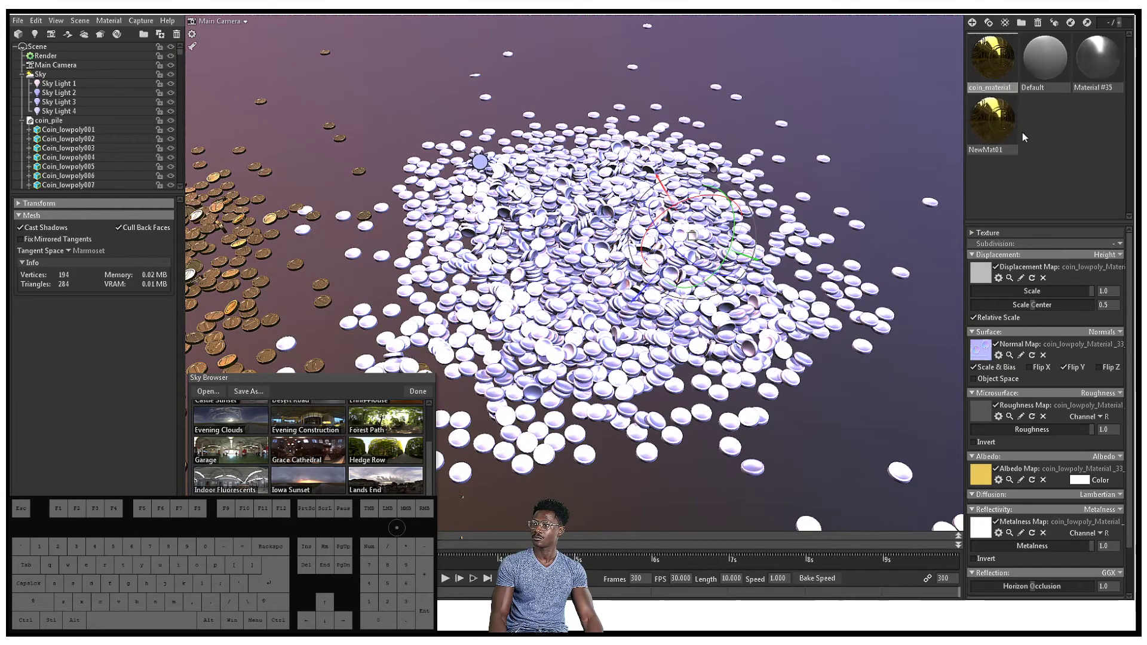
pyautogui.click(684, 36)
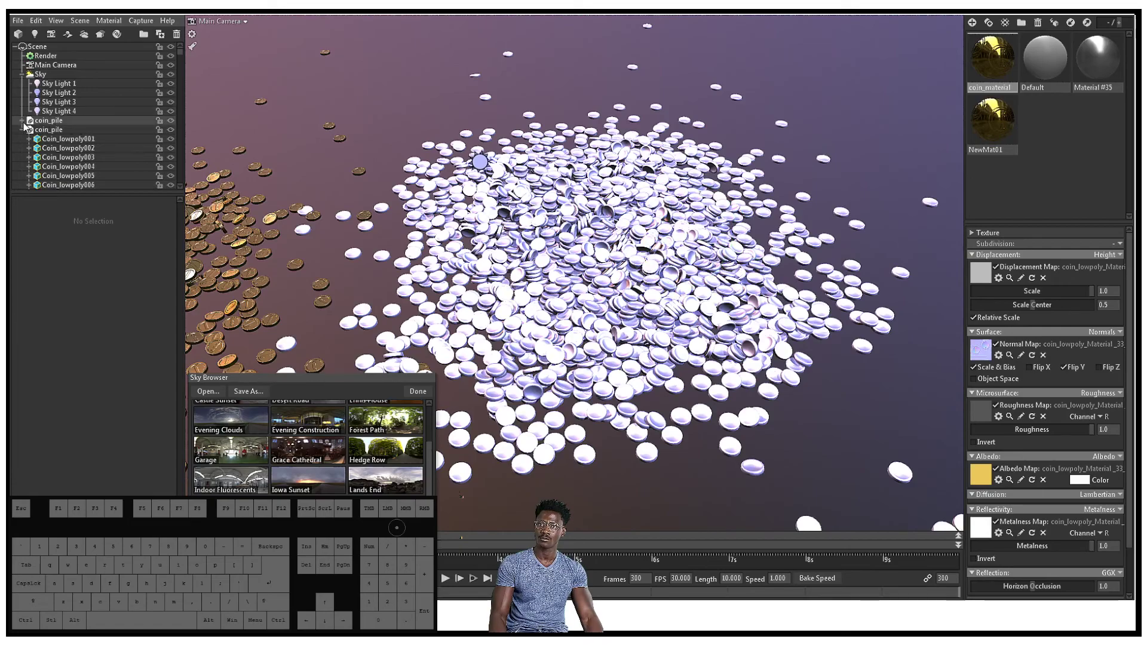
# Collapse the second coin_pile model and apply the NewMat01 material to it
pyautogui.click(23, 129)
pyautogui.click(44, 130)
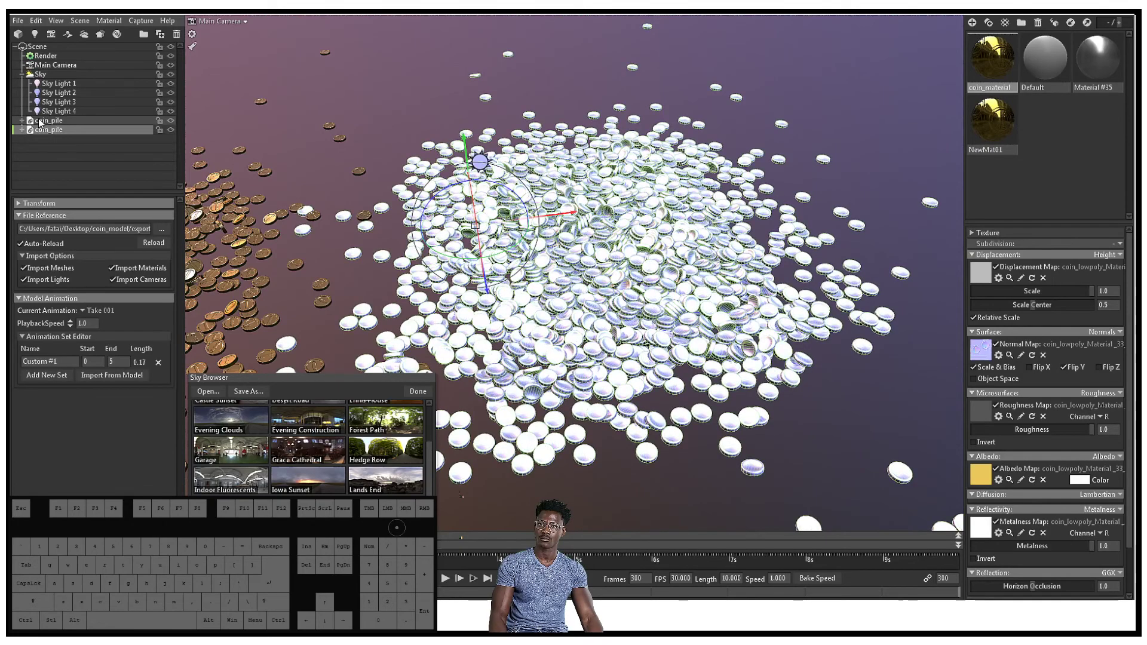
pyautogui.click(1011, 122)
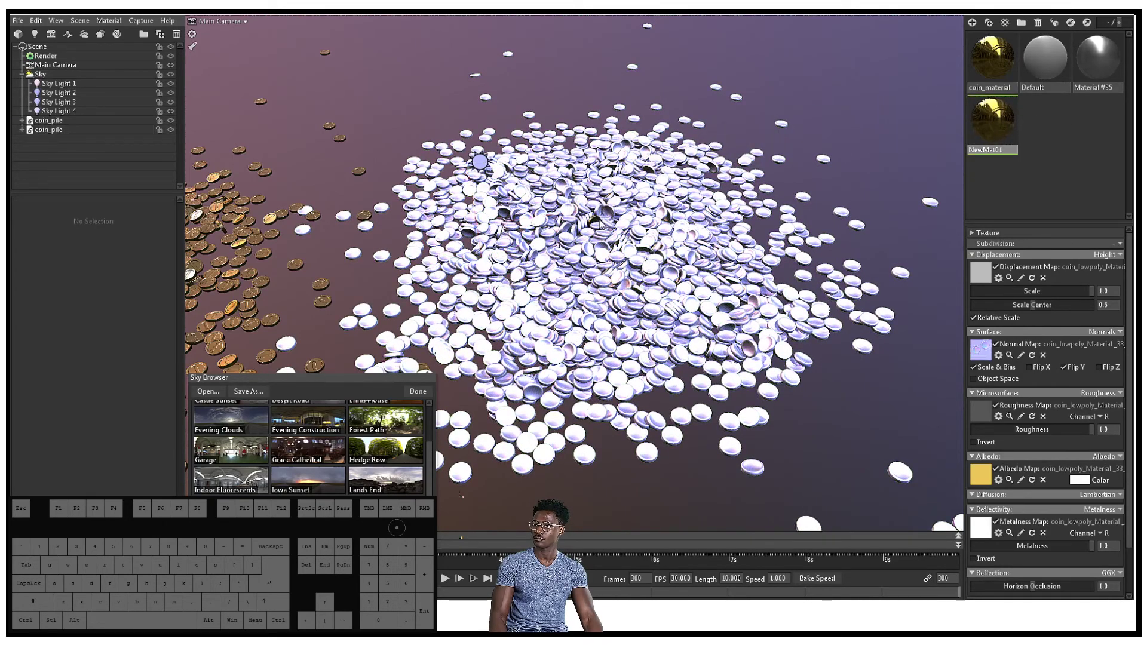
pyautogui.click(51, 121)
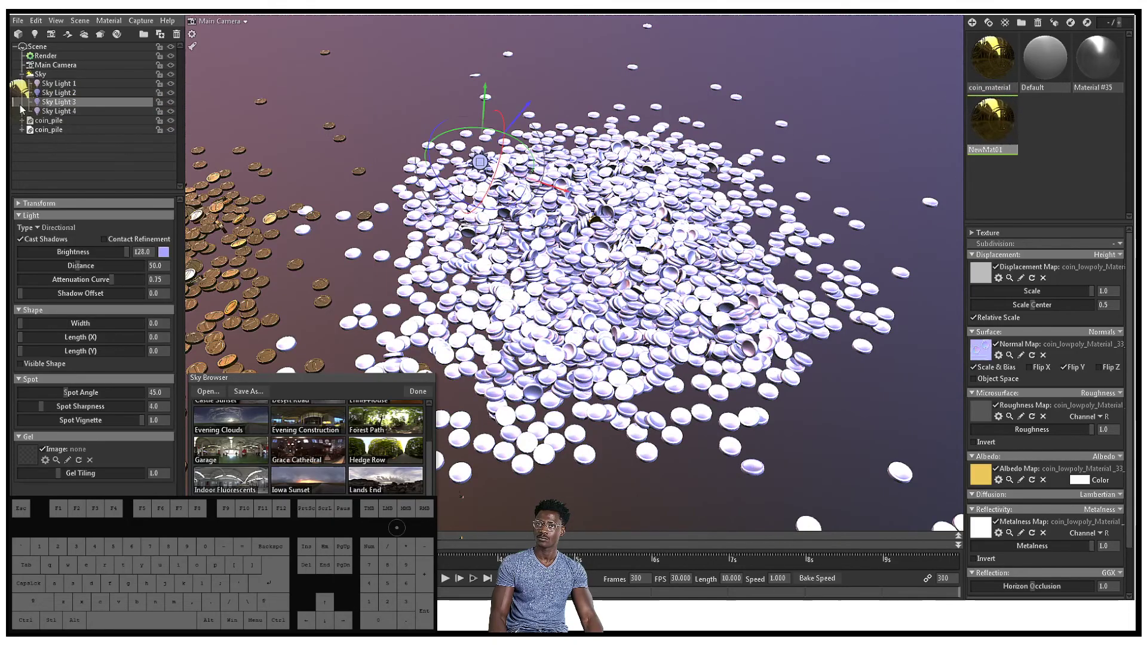
pyautogui.click(59, 130)
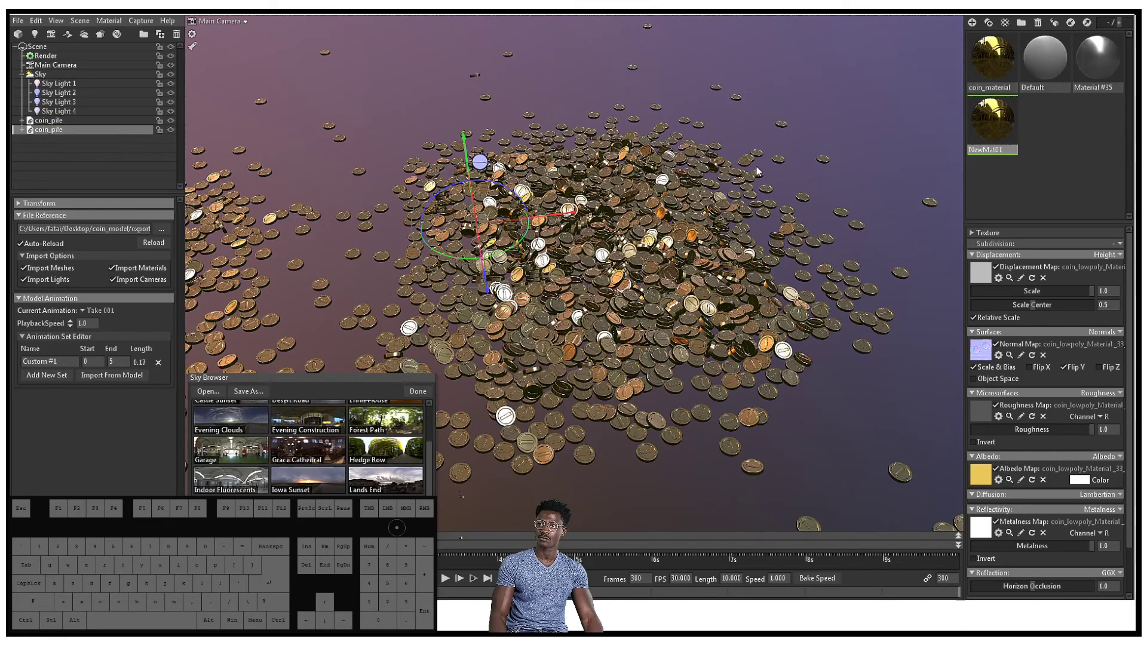
# Frame the main camera in a low close-up looking across the overlapping coins toward the horizon
pyautogui.moveTo(807, 178); pyautogui.dragTo(657, 123)
pyautogui.moveTo(666, 162); pyautogui.dragTo(635, 176)
pyautogui.moveTo(696, 191); pyautogui.dragTo(826, 156, button='right')
pyautogui.moveTo(825, 160); pyautogui.dragTo(701, 154)
pyautogui.moveTo(701, 154); pyautogui.dragTo(693, 316, button='middle')
pyautogui.moveTo(693, 317); pyautogui.dragTo(452, 134)
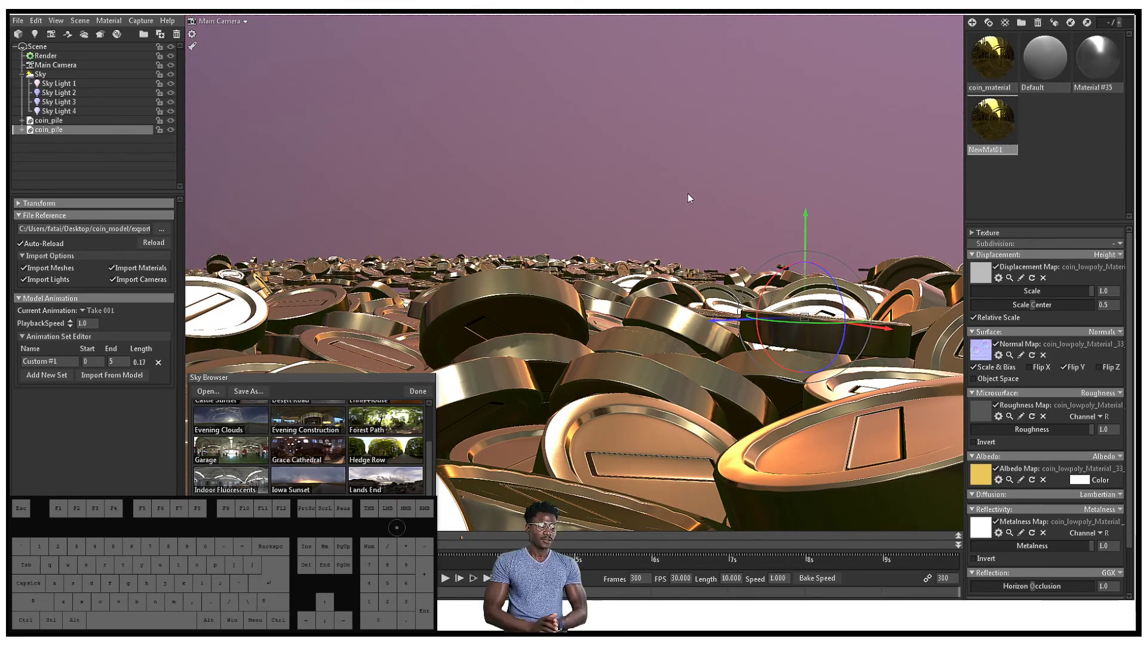
pyautogui.moveTo(716, 158); pyautogui.dragTo(667, 184)
pyautogui.moveTo(664, 136); pyautogui.dragTo(588, 150)
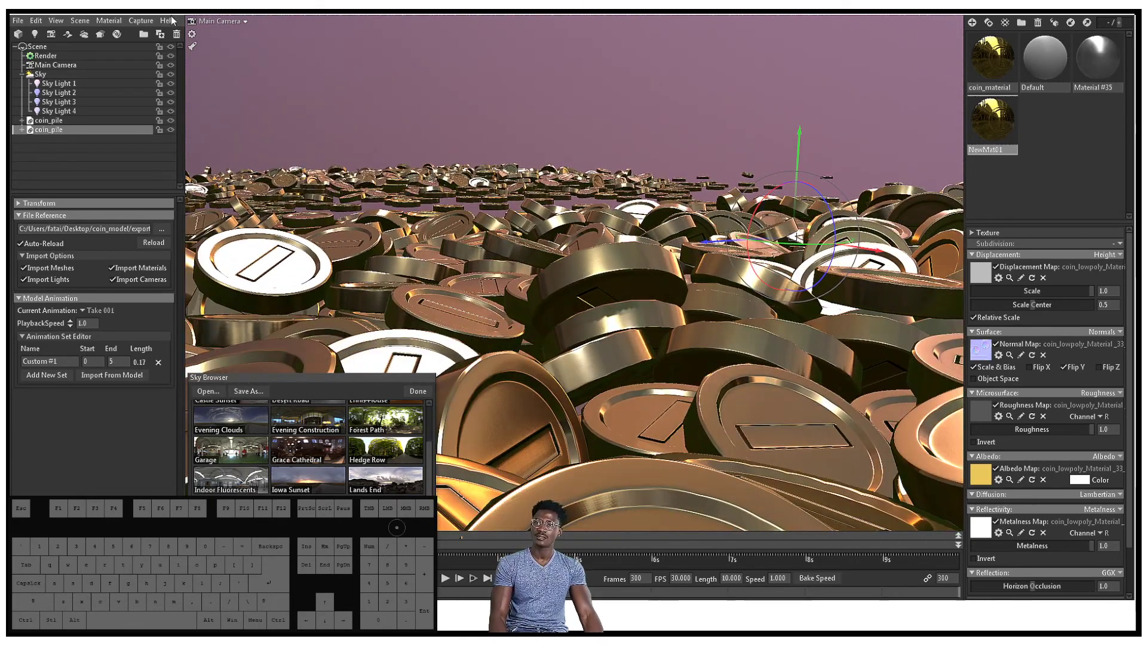
# Capture the close-up coin view as an image, review the opened picture and close it
pyautogui.click(224, 21)
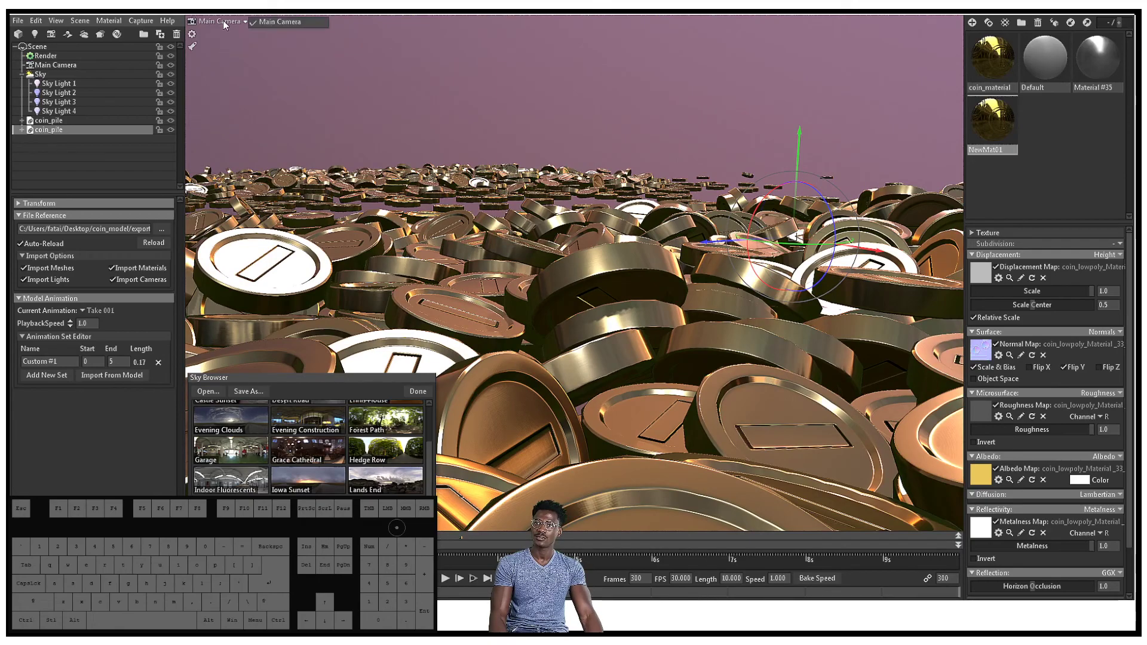
pyautogui.click(192, 35)
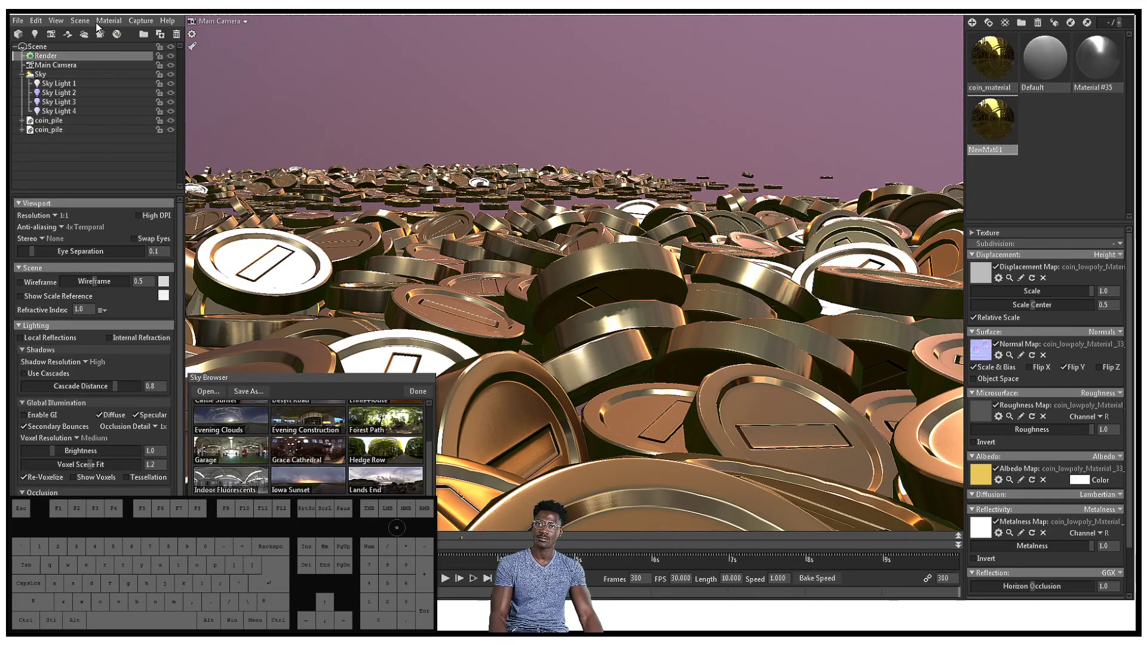
pyautogui.click(80, 21)
pyautogui.moveTo(111, 23)
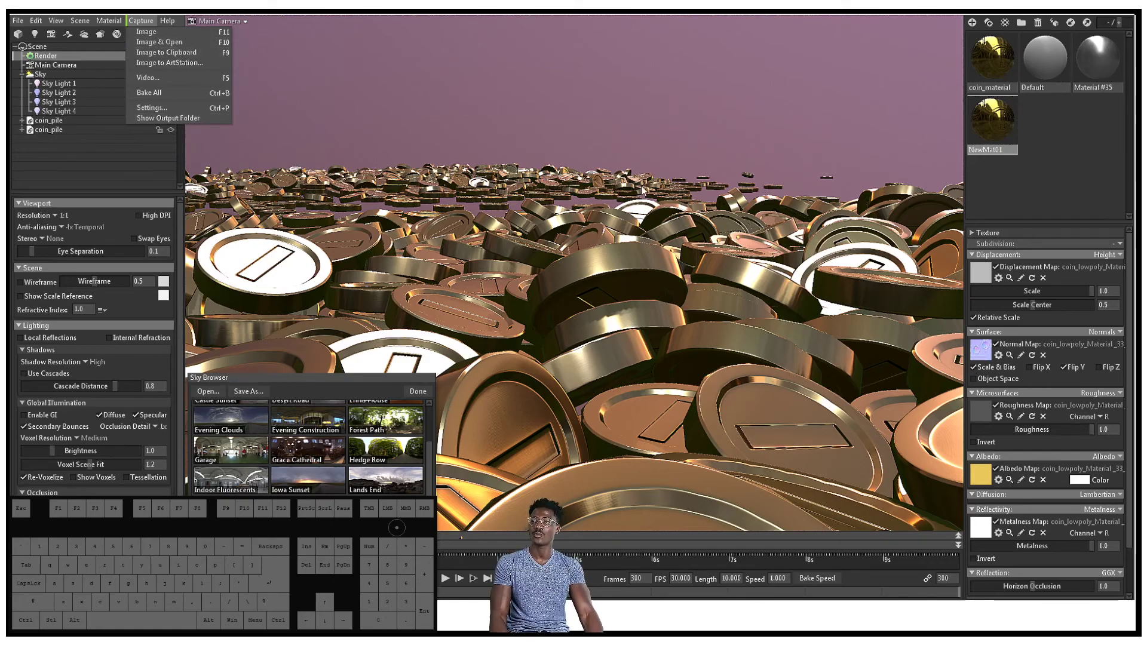
pyautogui.click(13, 24)
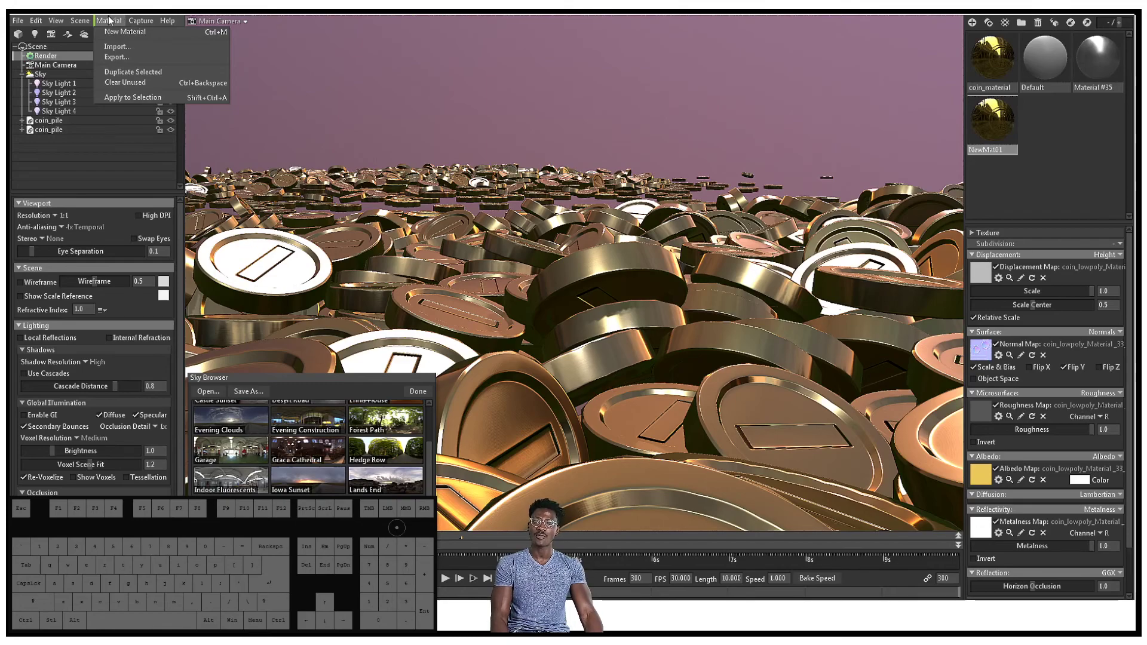
pyautogui.moveTo(70, 22)
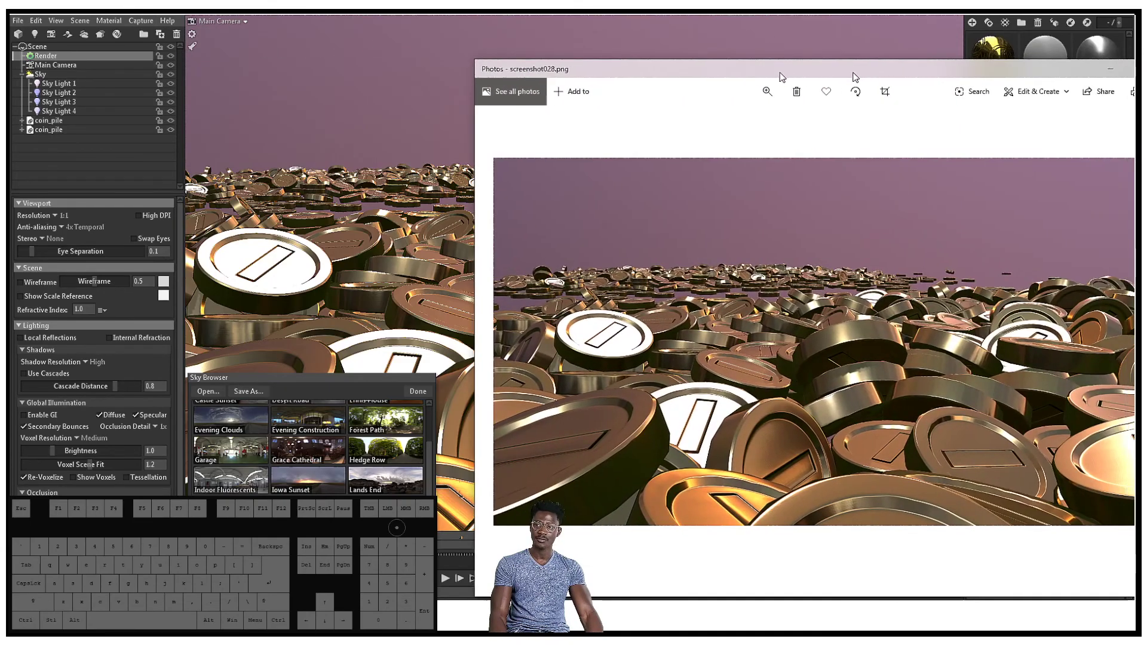
pyautogui.moveTo(779, 72); pyautogui.dragTo(580, 39)
pyautogui.click(885, 30)
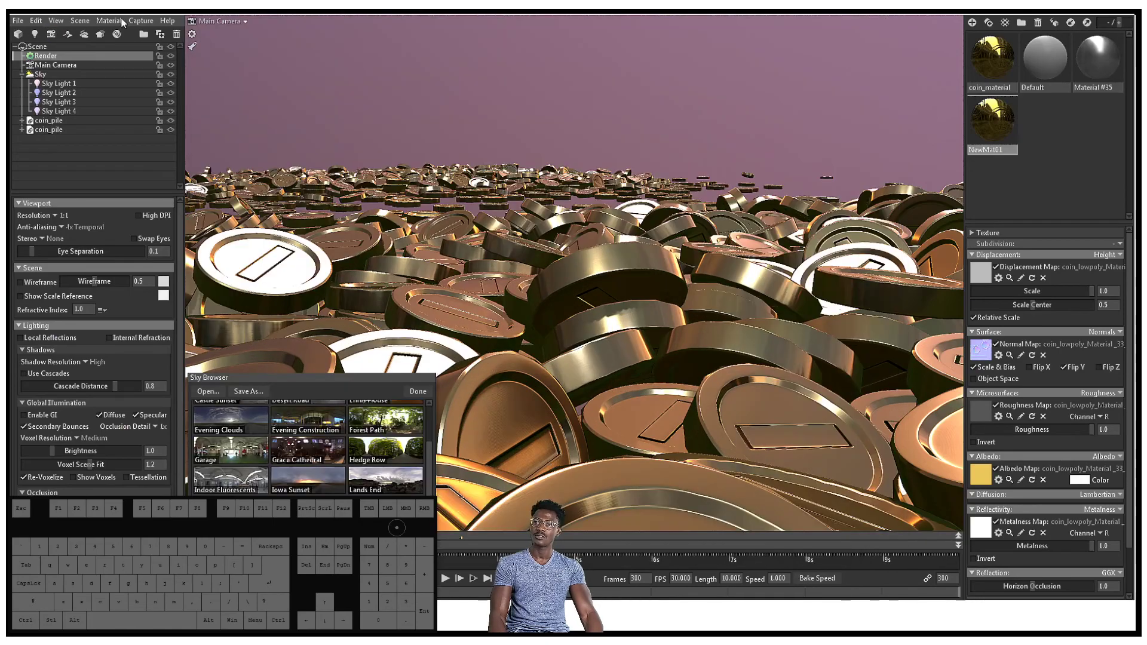
# Open the capture settings and check the image size and the sampling and format options
pyautogui.click(141, 21)
pyautogui.click(171, 108)
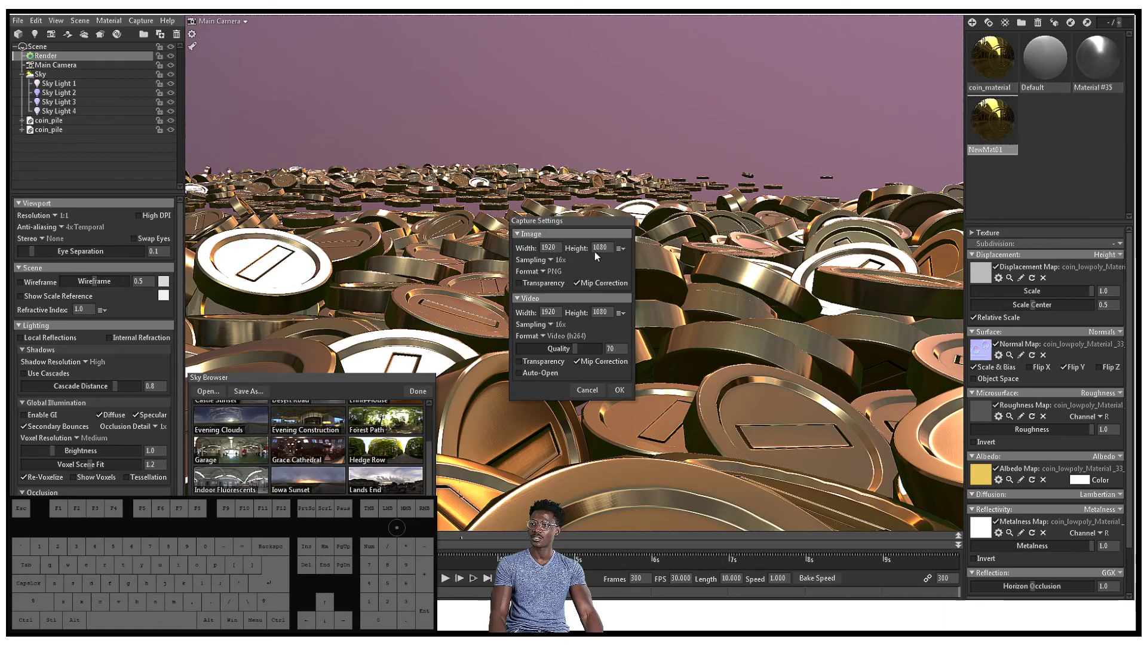
pyautogui.moveTo(531, 235); pyautogui.dragTo(521, 199)
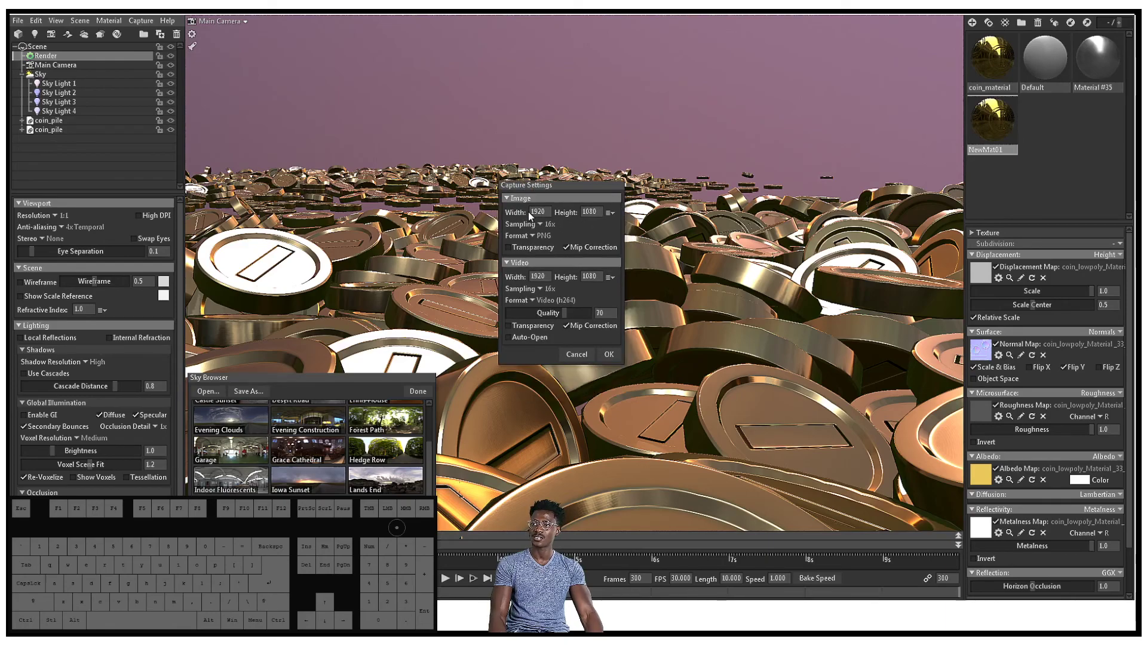
pyautogui.doubleClick(538, 211)
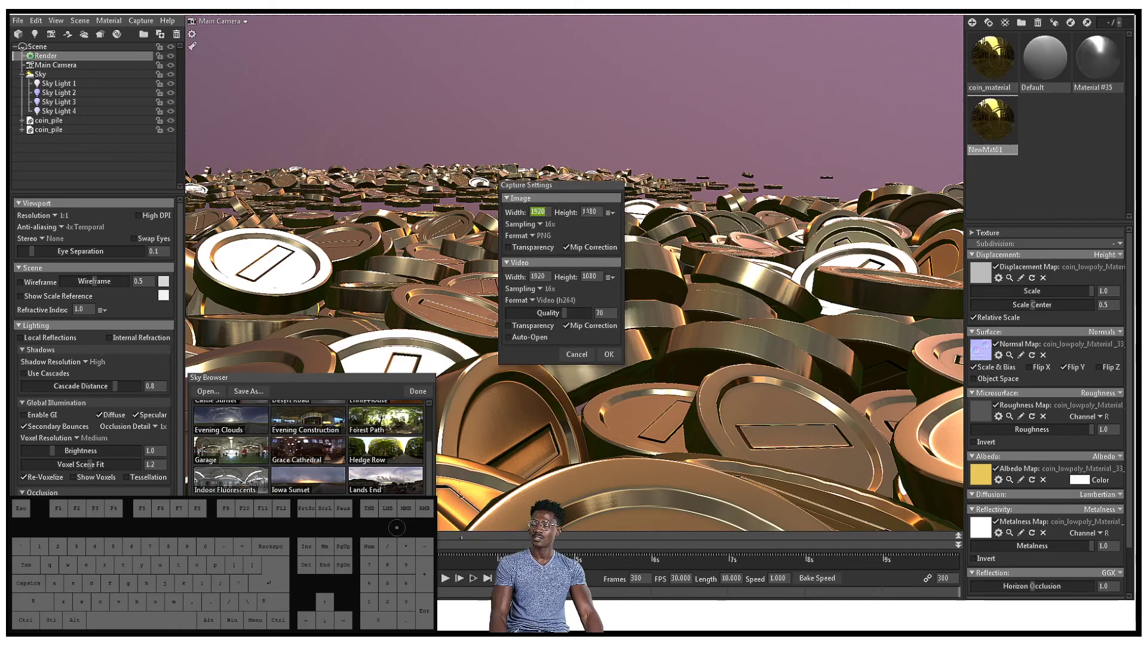
pyautogui.click(600, 226)
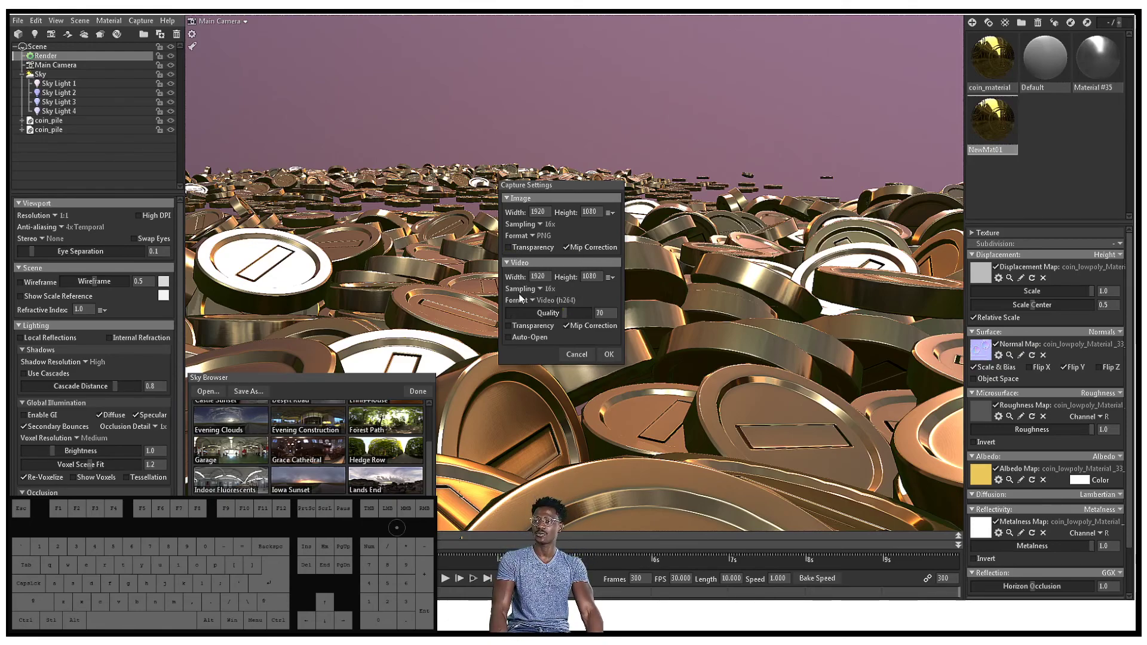
# Select the main camera to show its control, lens and post effect settings
pyautogui.click(349, 105)
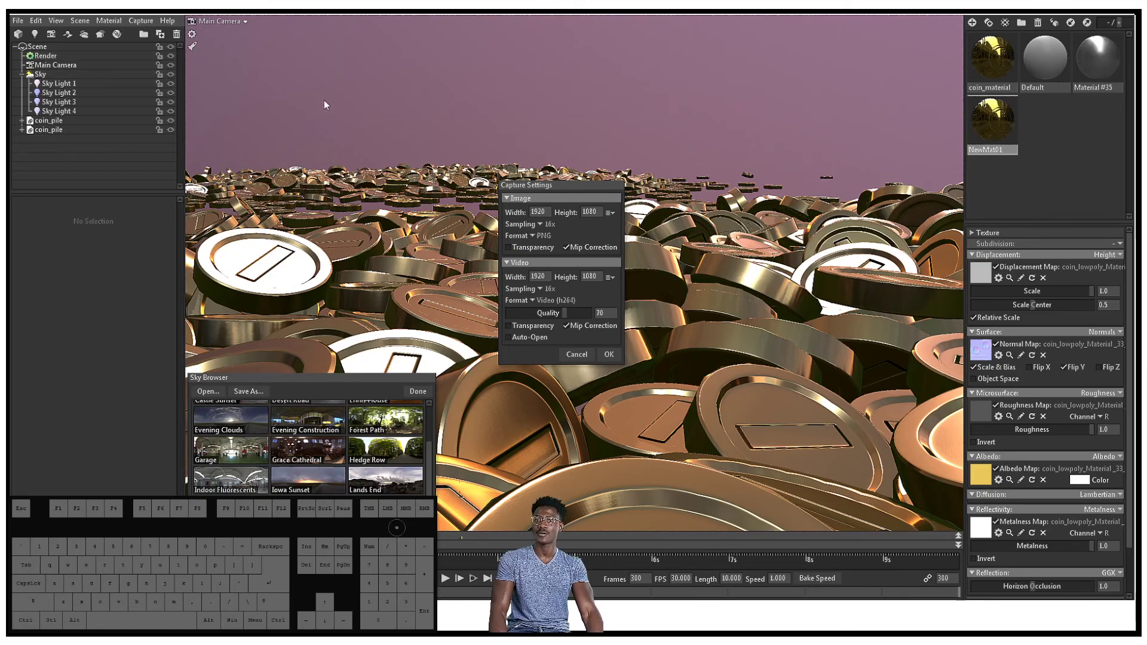
pyautogui.click(40, 74)
pyautogui.click(48, 65)
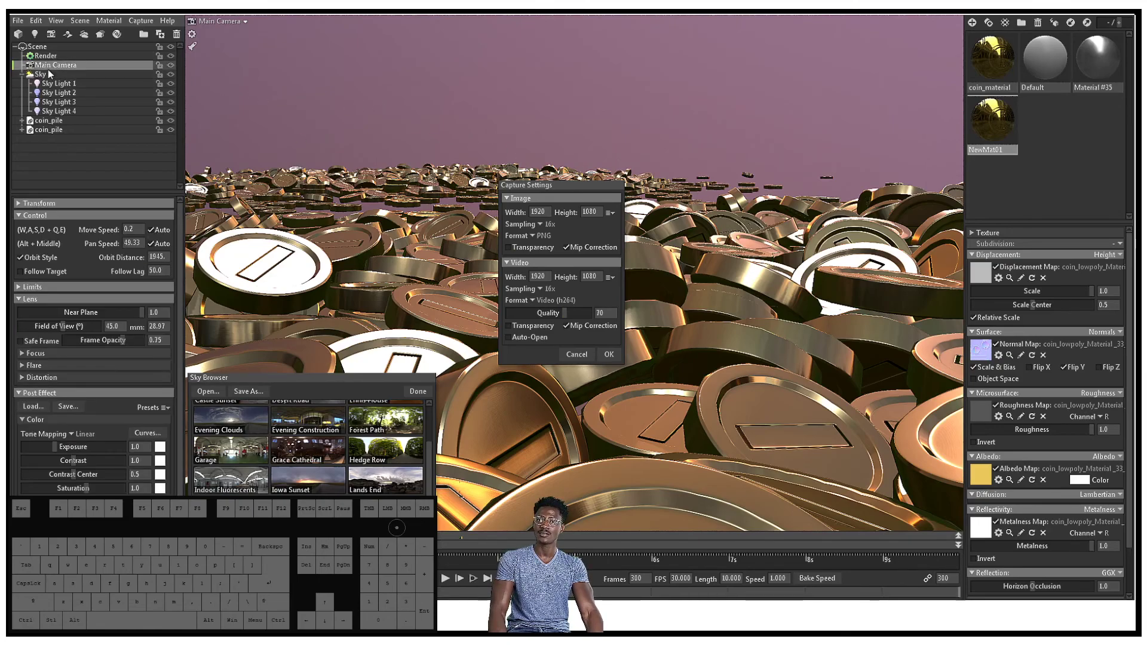
# Set the camera's post effects to exposure 1.354, contrast 1.064, contrast center 0.394 and sharpen strength 1.25, and add slight bloom brightness
pyautogui.scroll(-3, 42, 395)
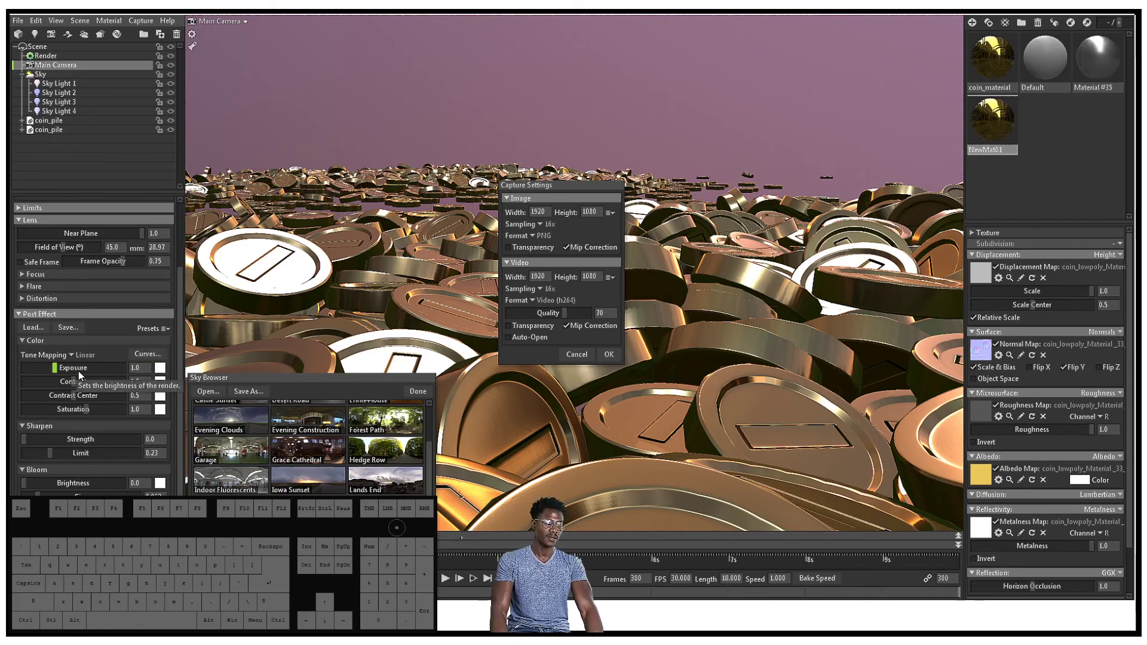
pyautogui.moveTo(77, 371); pyautogui.dragTo(63, 395)
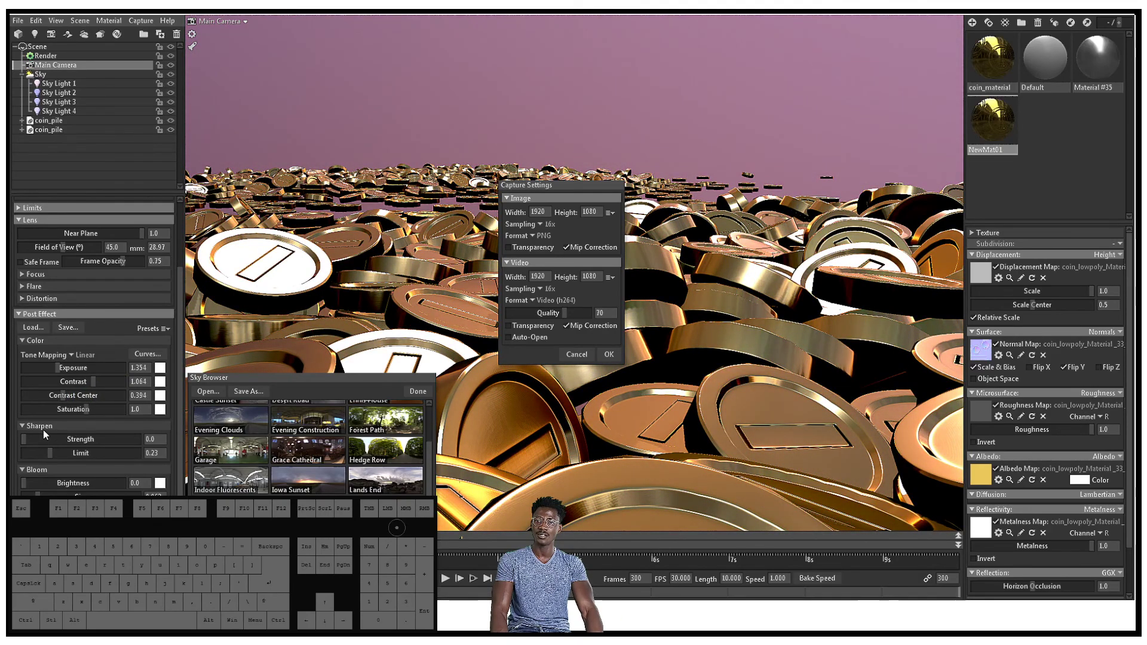
pyautogui.moveTo(36, 438); pyautogui.dragTo(80, 439)
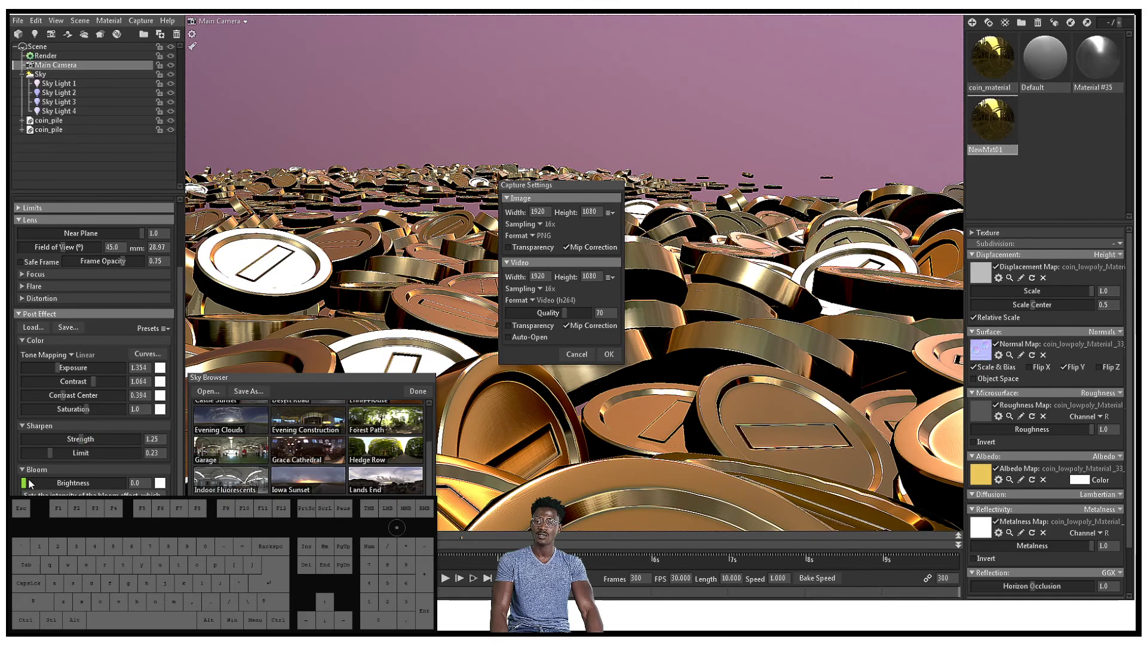
pyautogui.moveTo(34, 479); pyautogui.dragTo(57, 496)
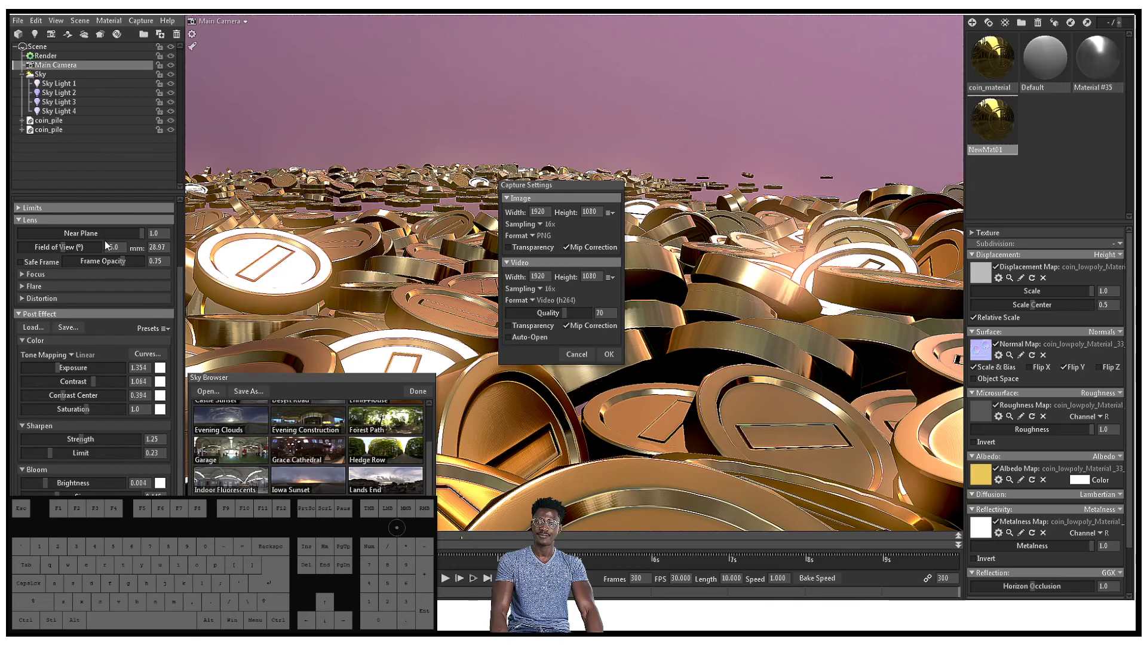
# Set the lens flare strength to 3.979 and move the Capture Settings window clear of the coin view
pyautogui.click(47, 290)
pyautogui.moveTo(27, 302); pyautogui.dragTo(69, 300)
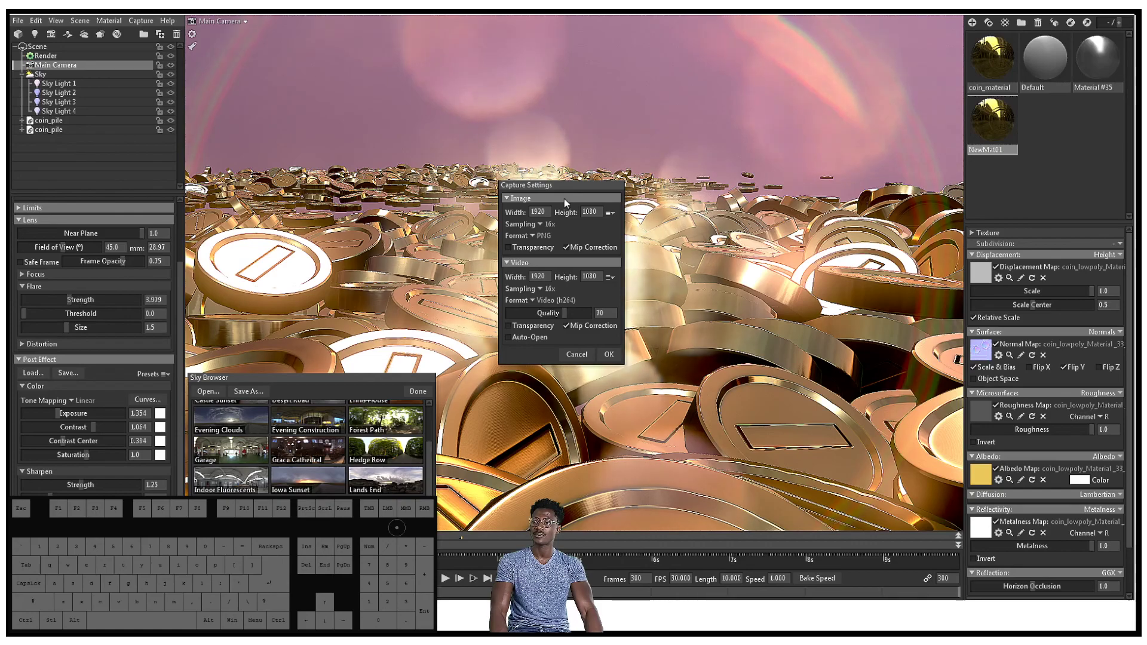
pyautogui.moveTo(576, 186); pyautogui.dragTo(1053, 129)
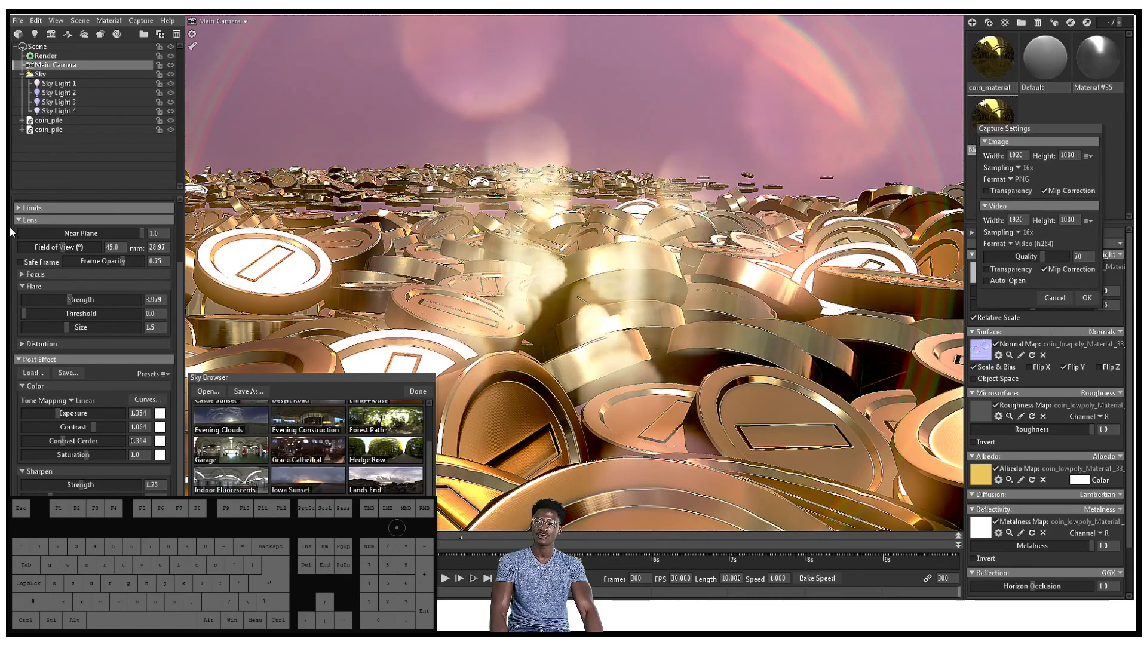
# Enable depth of field on the main camera with near blur 3.851, far blur 26.98 and max bokeh size 1.681
pyautogui.click(26, 275)
pyautogui.moveTo(54, 300)
pyautogui.mouseDown()
pyautogui.moveTo(96, 300)
pyautogui.moveTo(25, 315)
pyautogui.moveTo(122, 313)
pyautogui.moveTo(25, 328)
pyautogui.moveTo(128, 326)
pyautogui.moveTo(64, 314)
pyautogui.mouseUp()
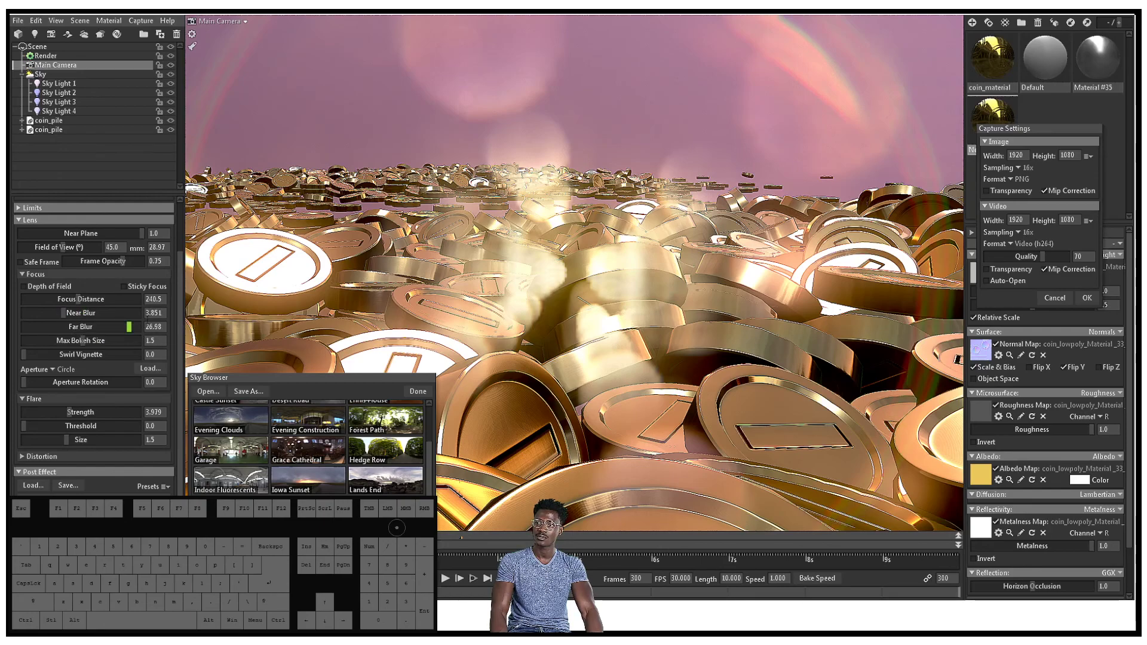
pyautogui.moveTo(81, 342); pyautogui.dragTo(88, 341)
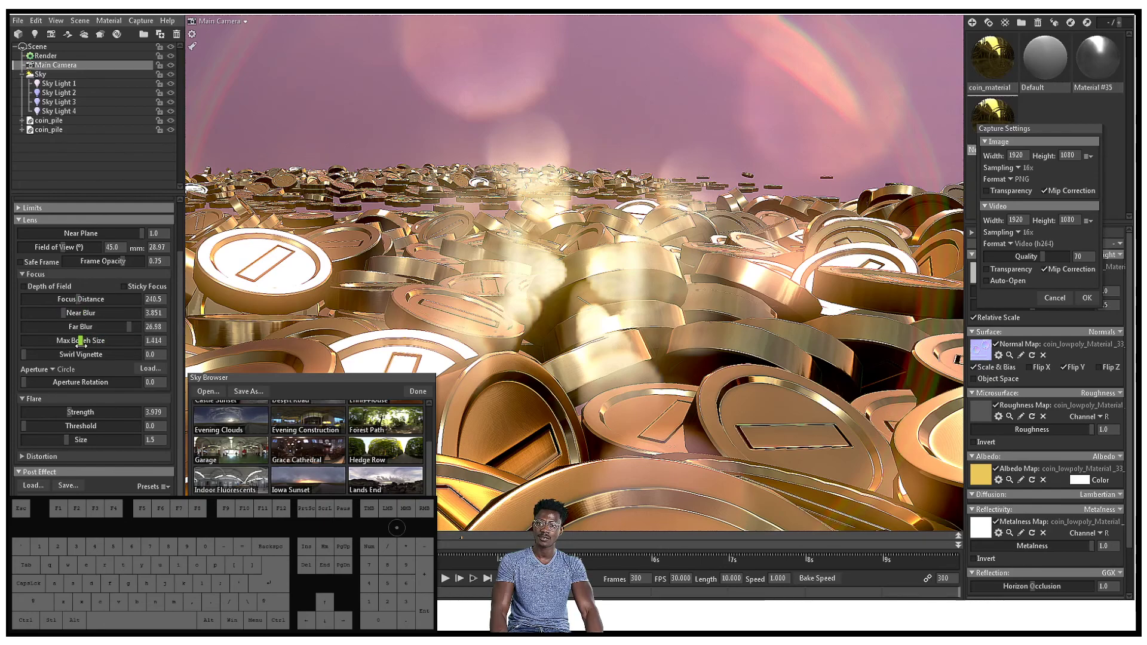
pyautogui.click(29, 288)
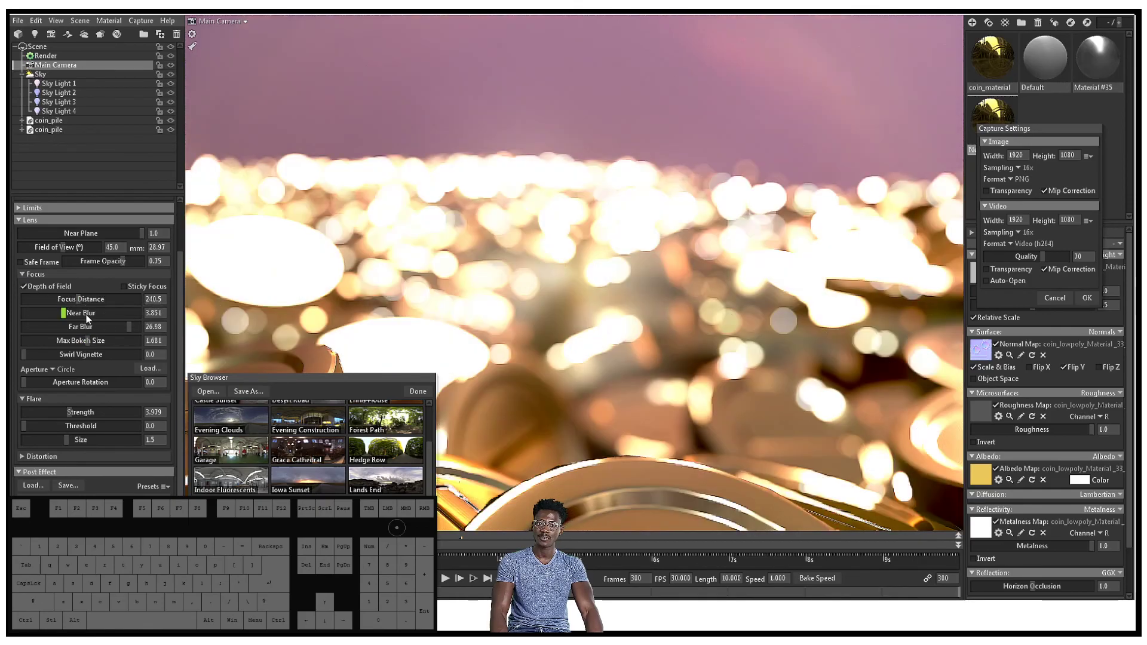
# Refocus on the nearer coins by increasing the focus distance, with near blur 1.686 and a reduced far blur, and close the Sky Browser
pyautogui.moveTo(78, 302); pyautogui.dragTo(50, 316)
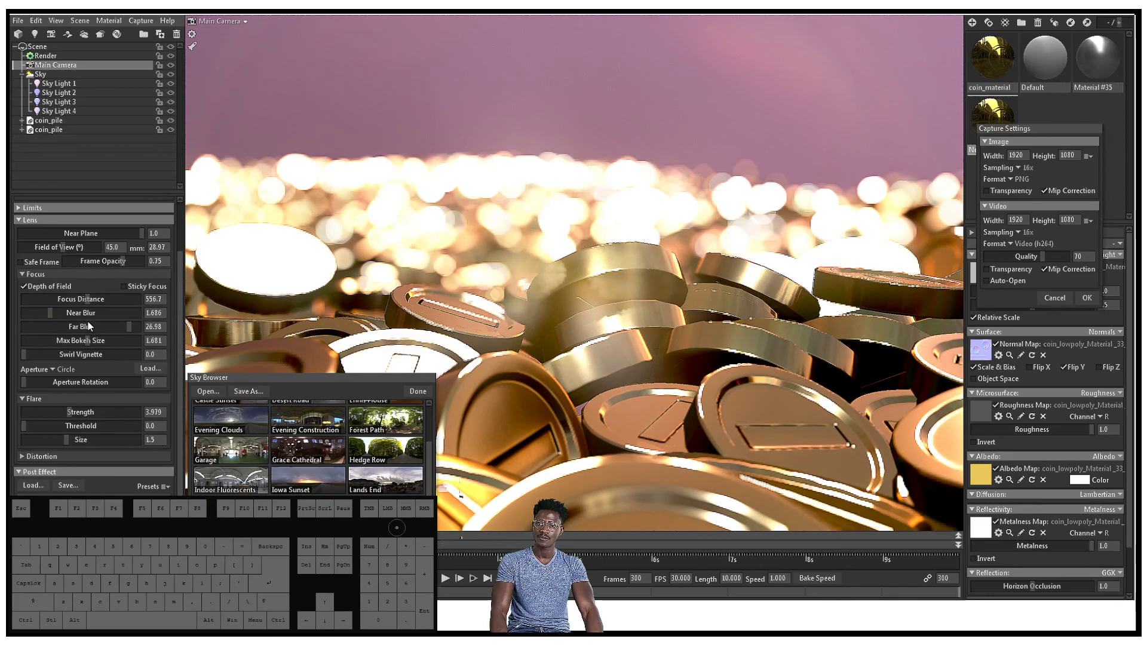
pyautogui.moveTo(126, 327); pyautogui.dragTo(86, 299)
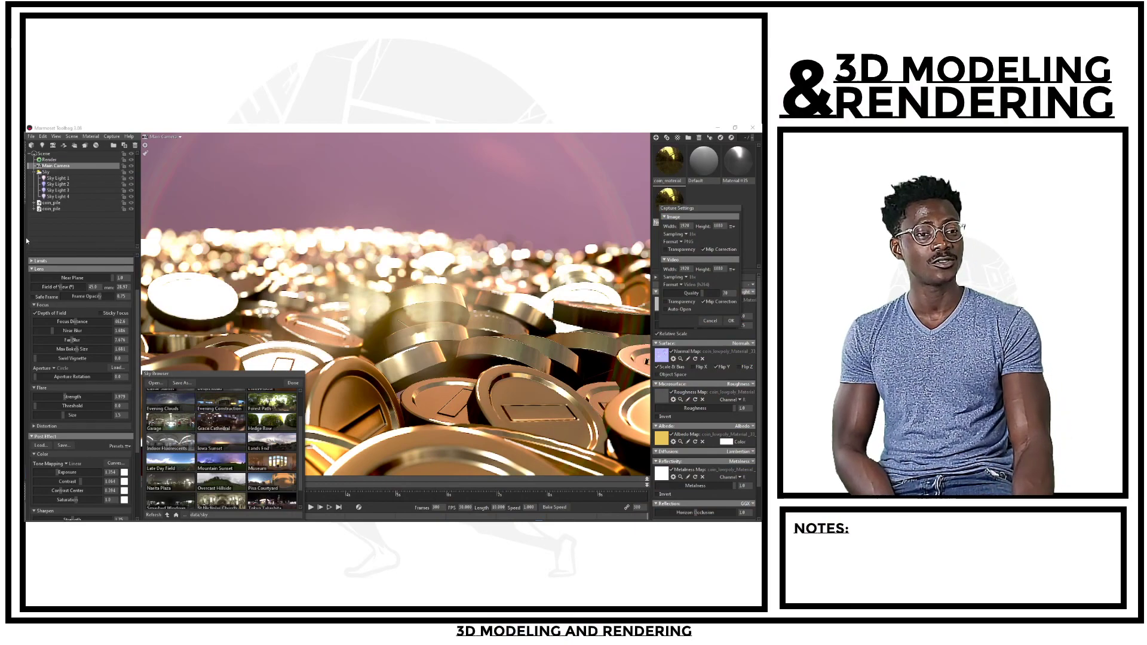
pyautogui.click(292, 383)
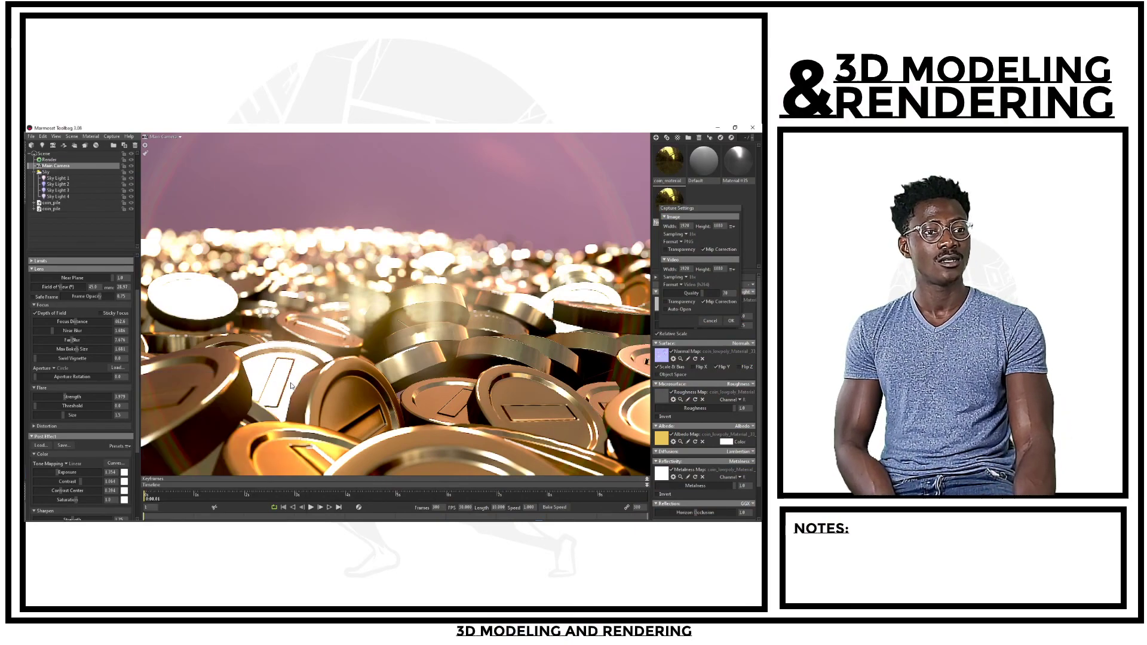